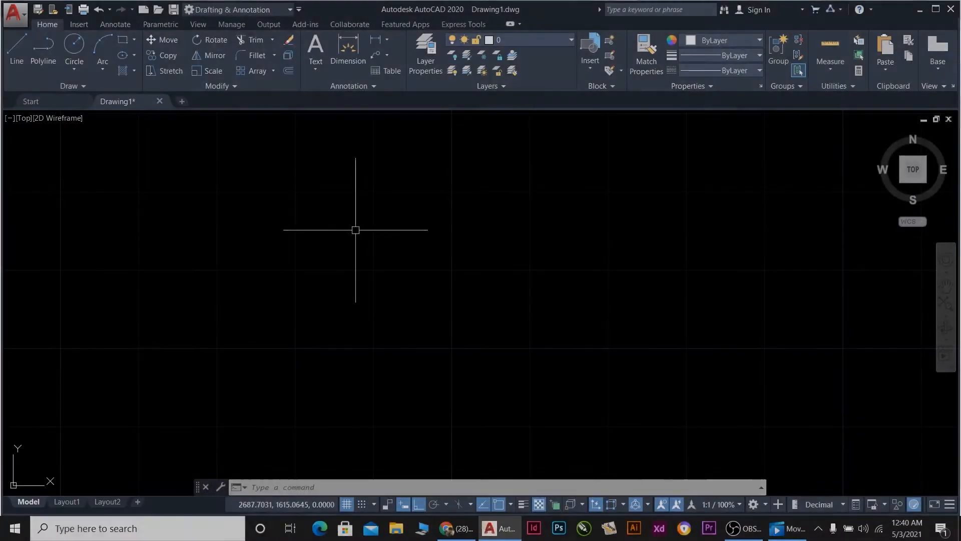
Draw a horizontal line 20 units long in the upper part of the drawing area.
click(228, 86)
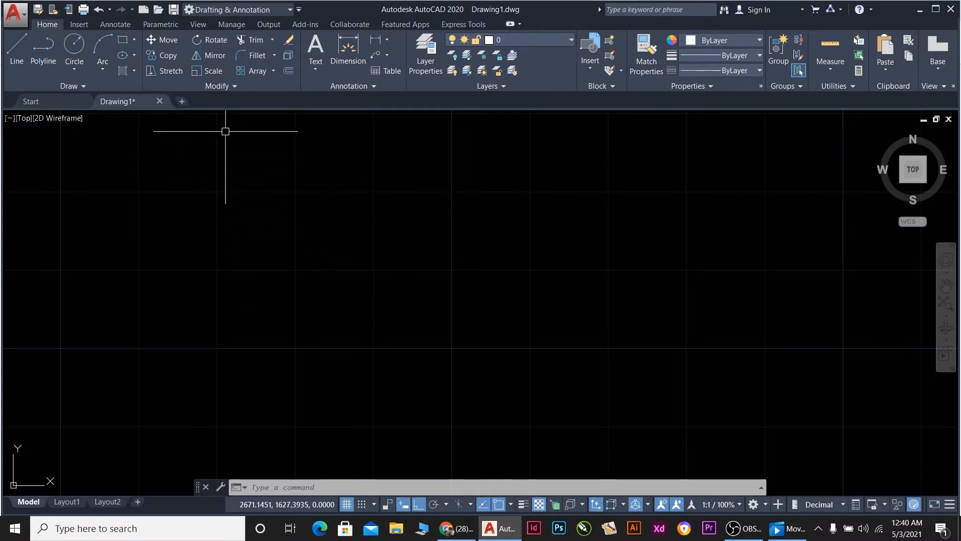
click(16, 47)
click(193, 204)
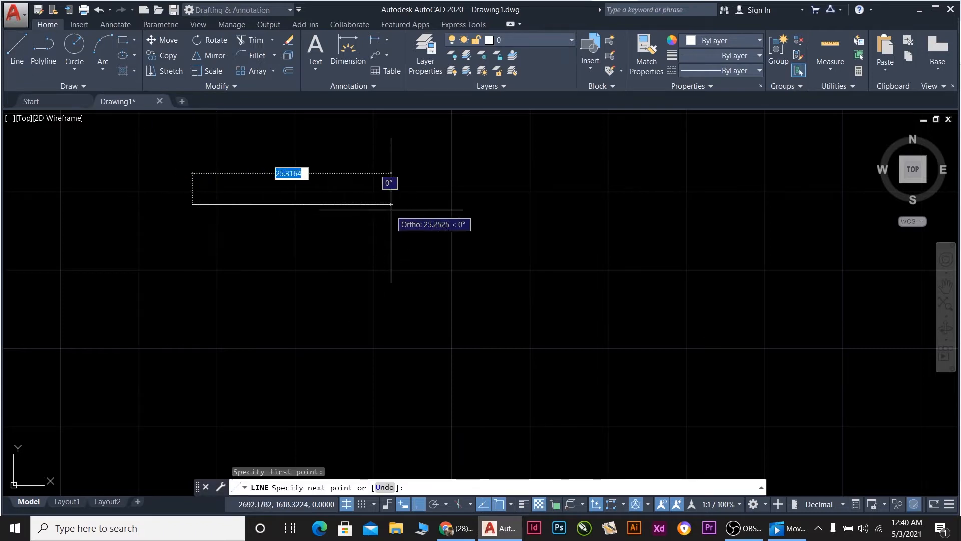
text(2)
key(Return)
key(Return)
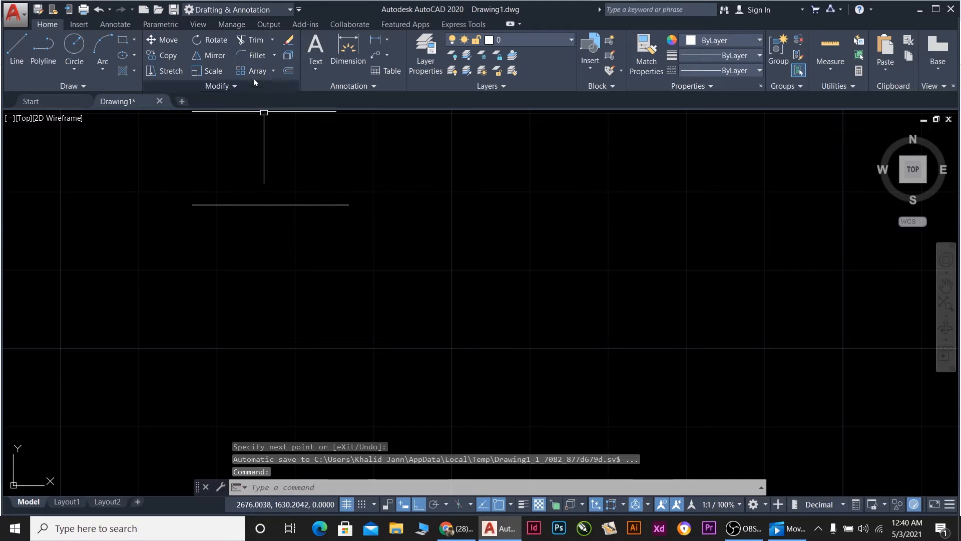
click(228, 86)
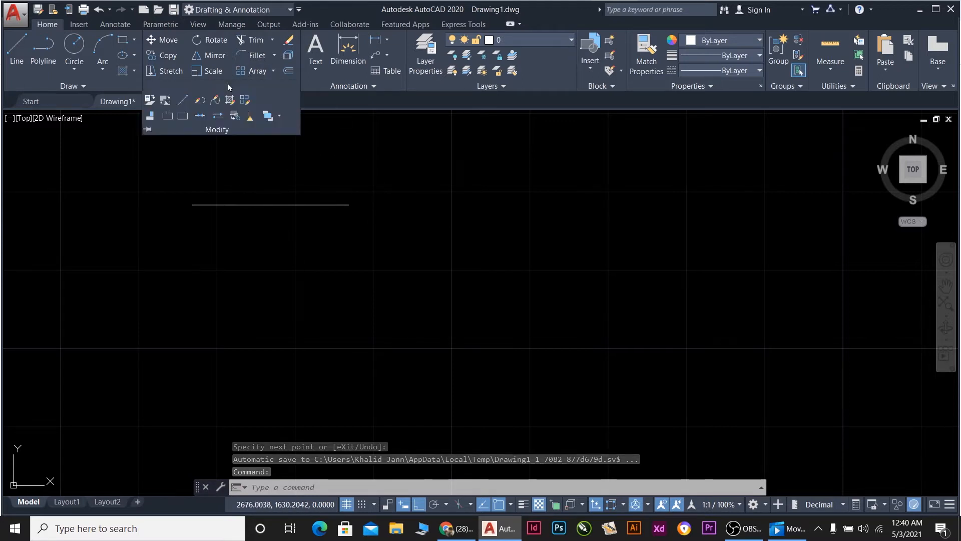
click(181, 103)
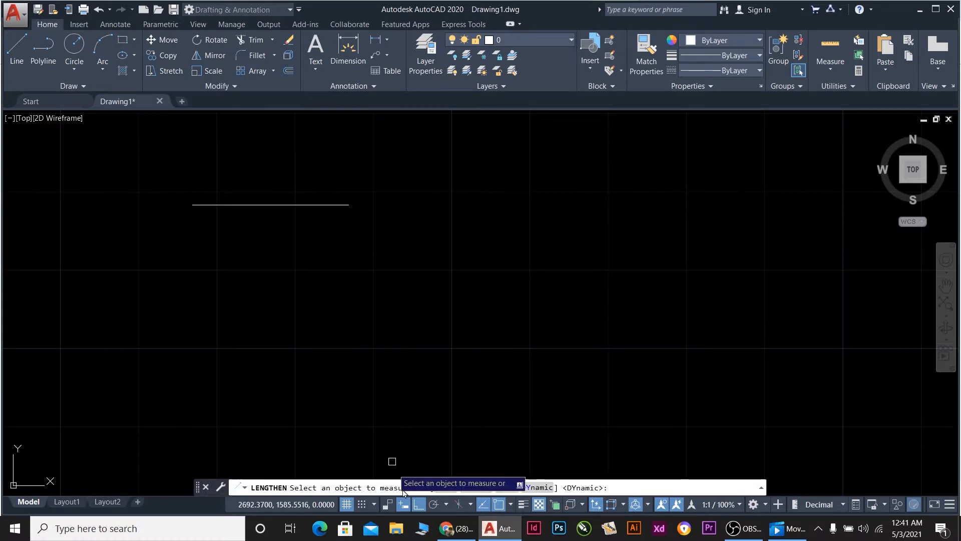
click(209, 87)
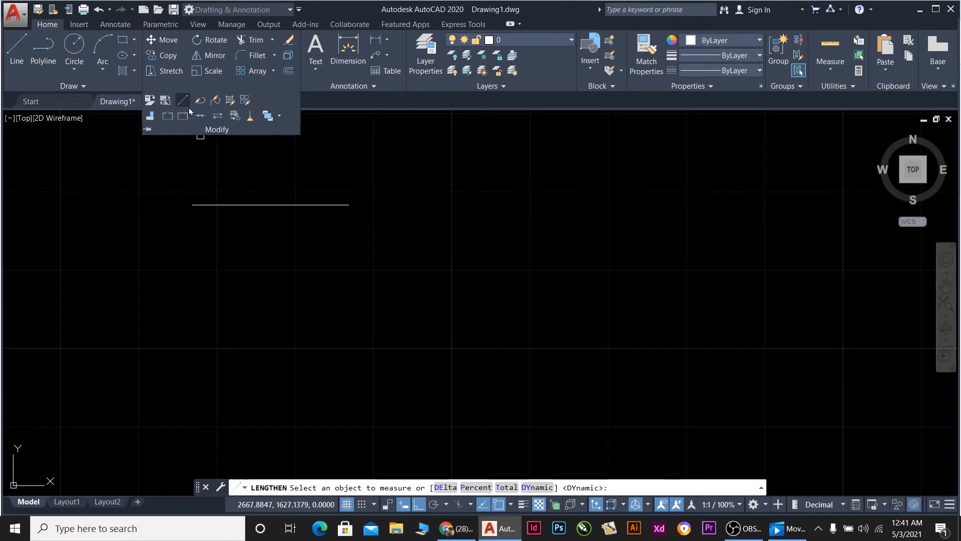
key(Escape)
Lengthen the horizontal line by 20 units at its right end, using Lengthen with the Delta option.
text(le)
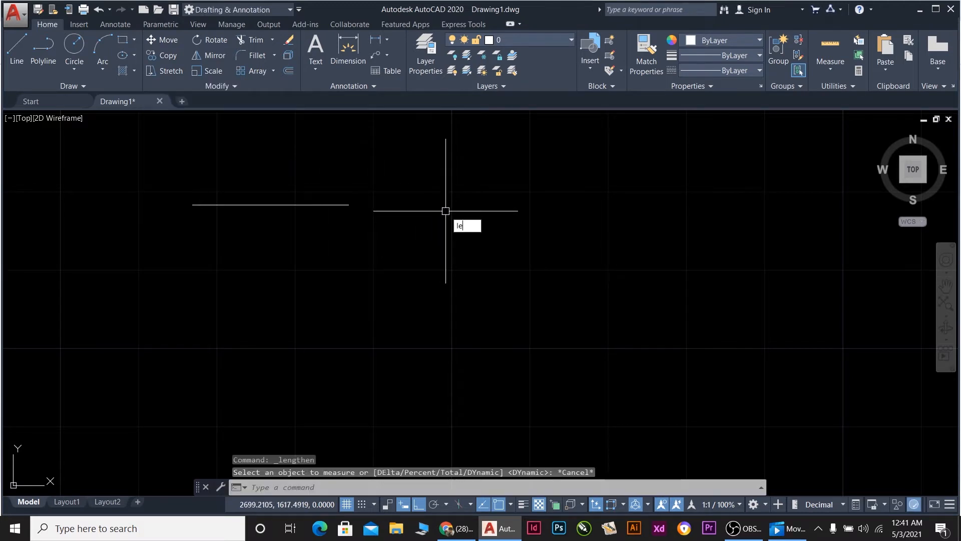
text(n)
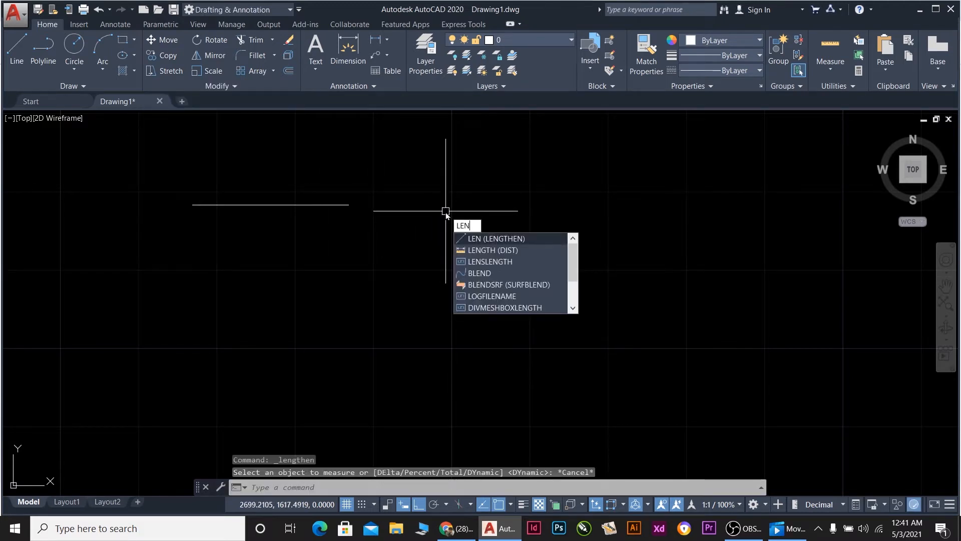
key(Return)
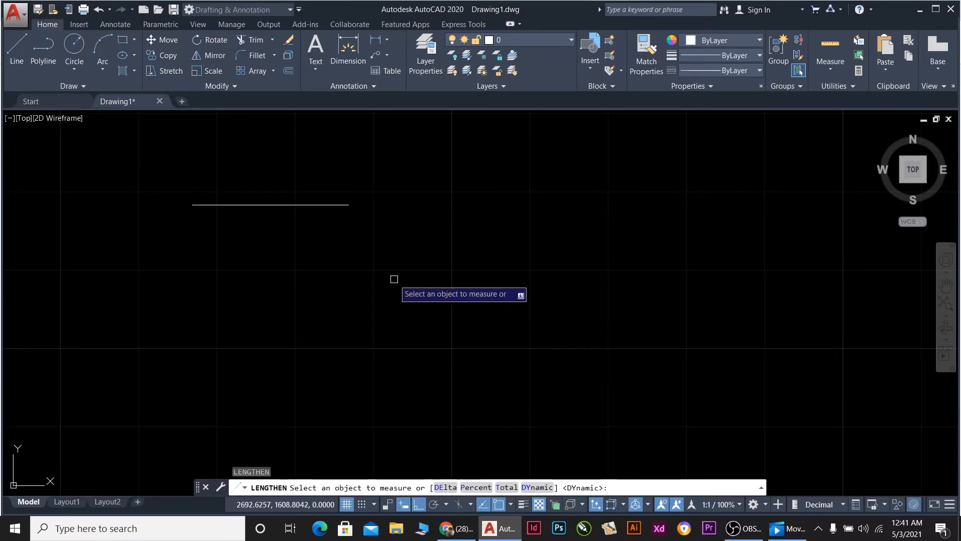
text(DE)
key(Return)
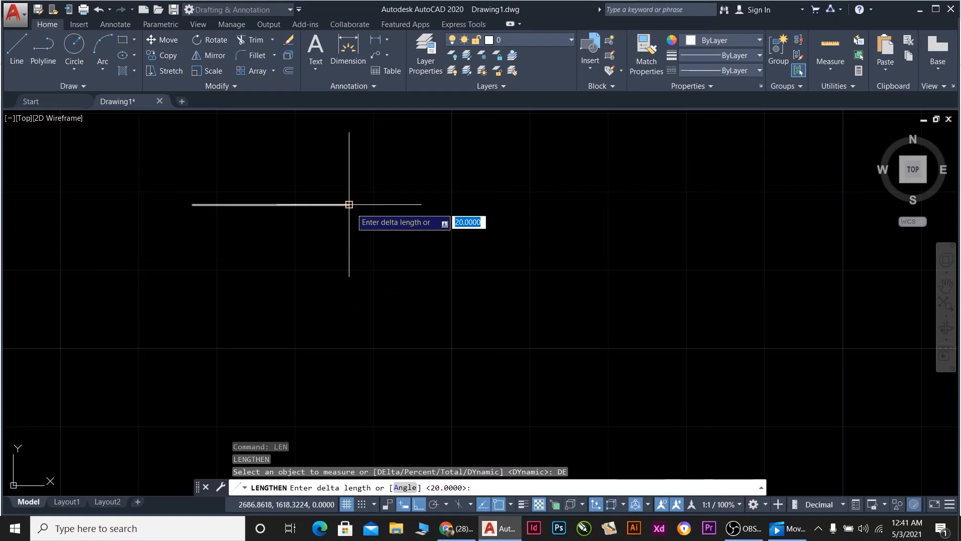
click(349, 204)
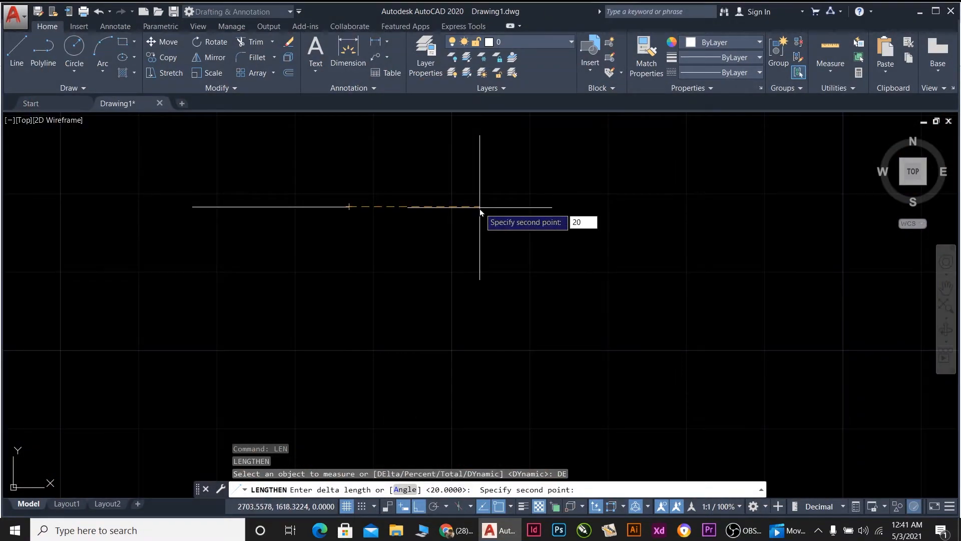
text(20)
key(Return)
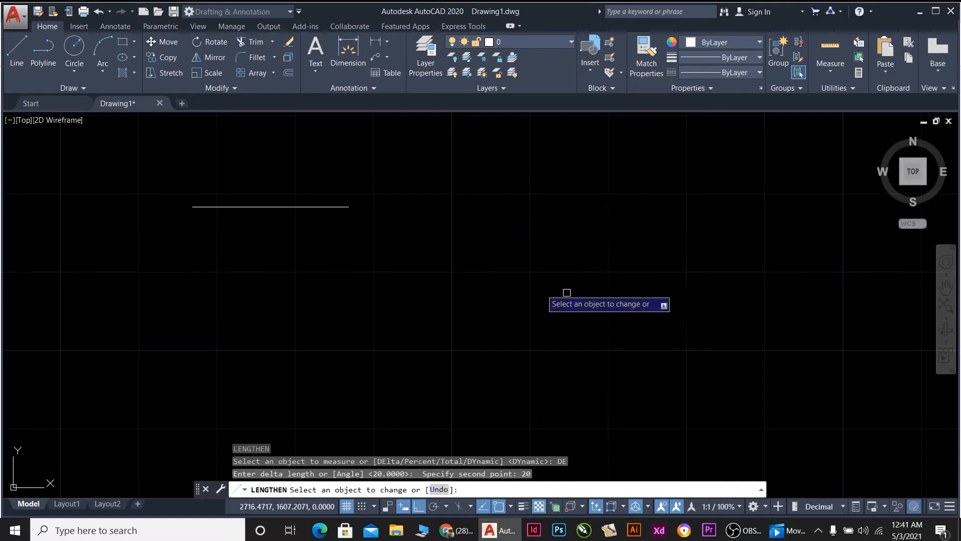
click(334, 208)
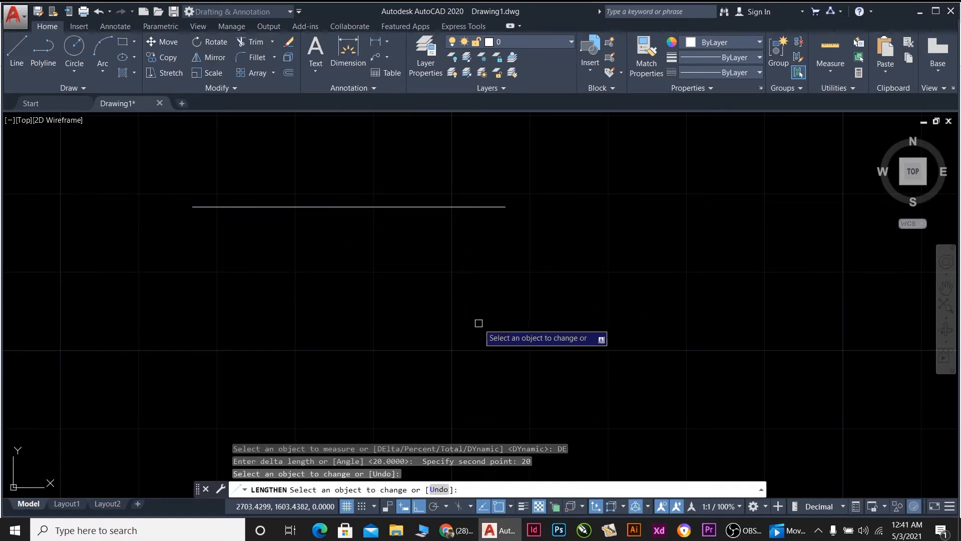
Extend the line's right end by three more 20-unit increments to reach a length of 100 units, and end Lengthen.
click(492, 208)
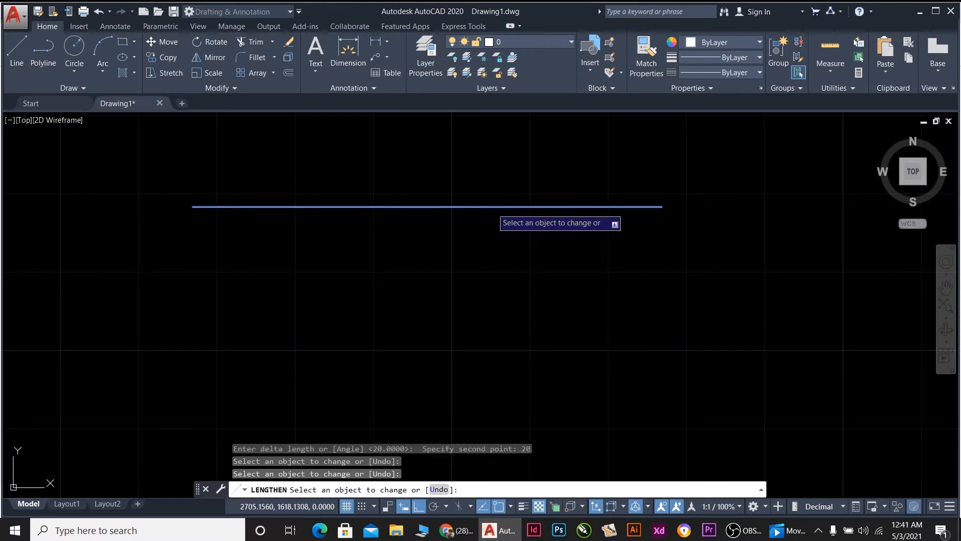
click(640, 208)
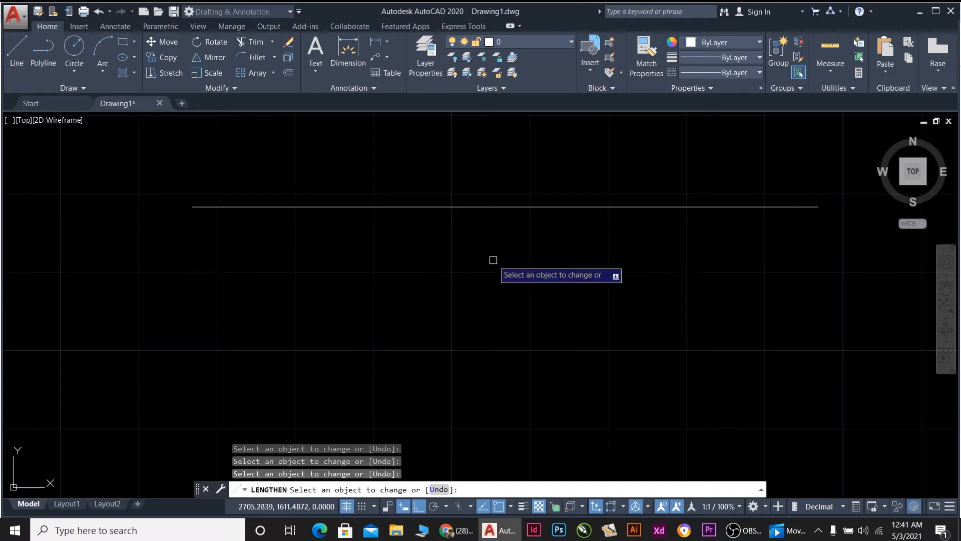
scroll(493, 259, down, 6)
scroll(618, 229, up, 4)
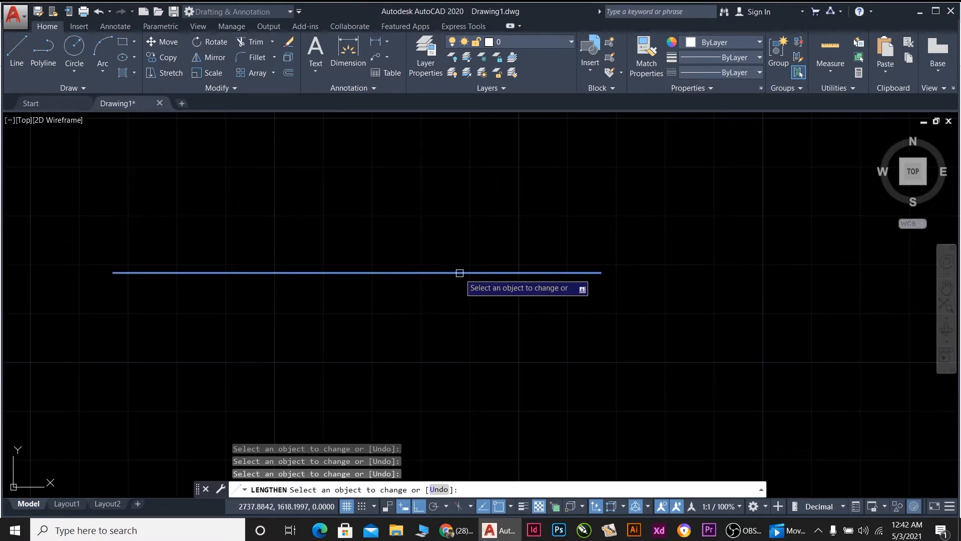
scroll(524, 294, down, 2)
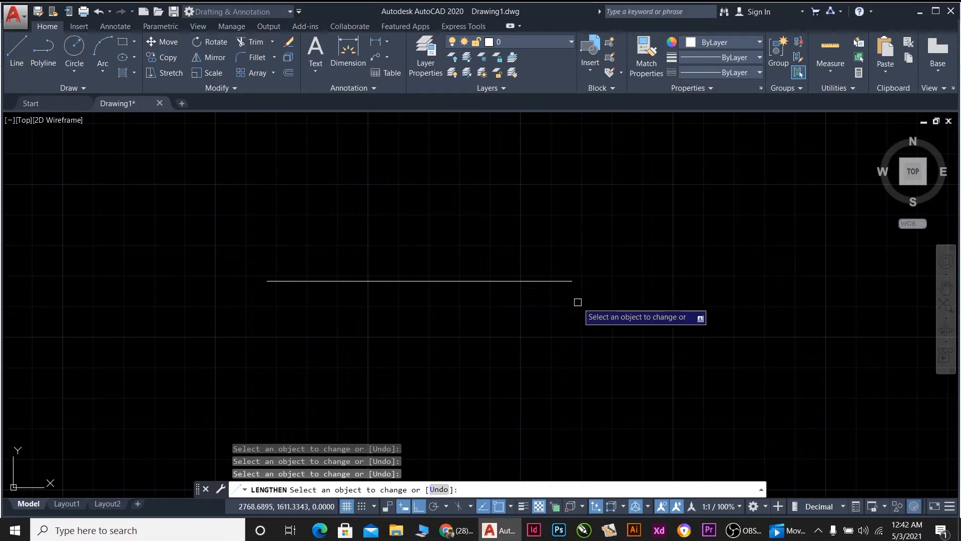
key(Escape)
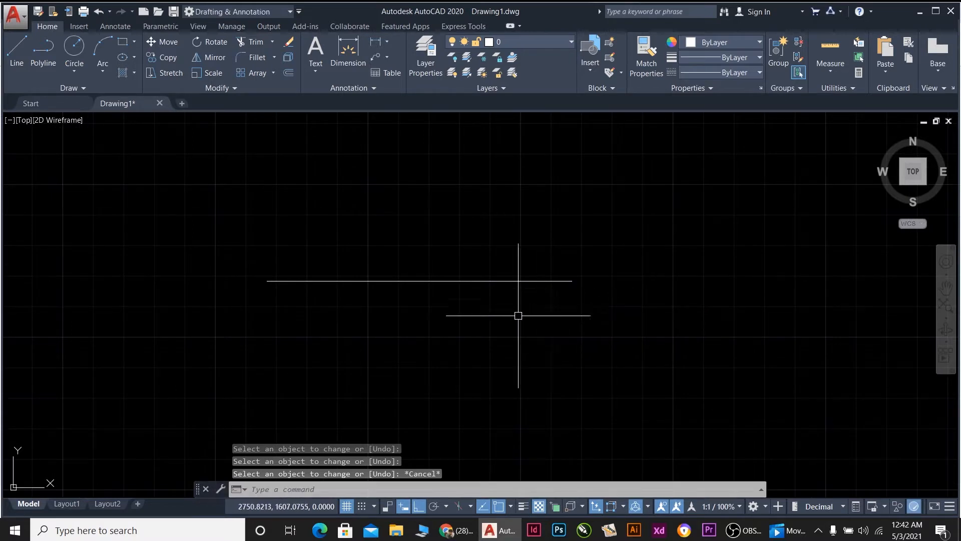
Add an aligned dimension between the line's two endpoints, placed about 10 units above it.
text(da)
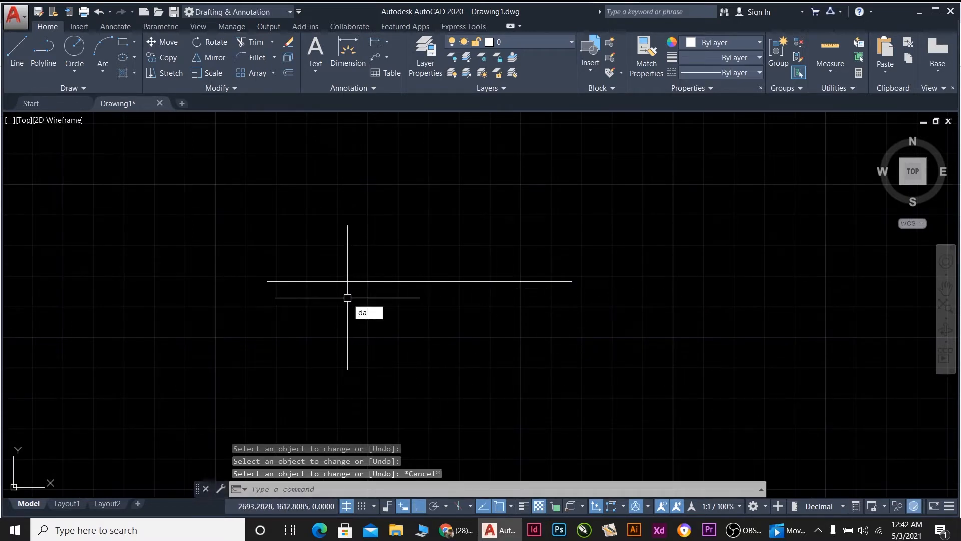
text(l)
key(Return)
click(267, 281)
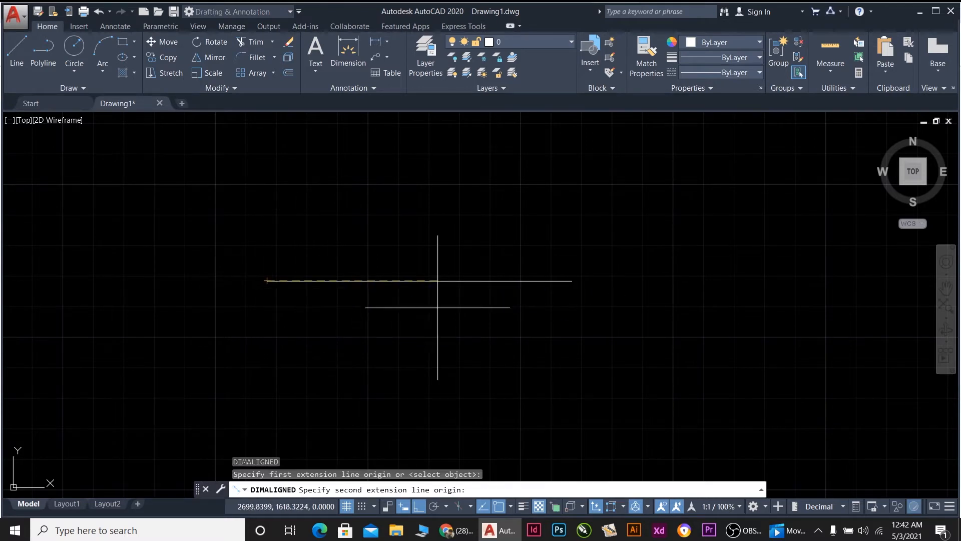
click(573, 281)
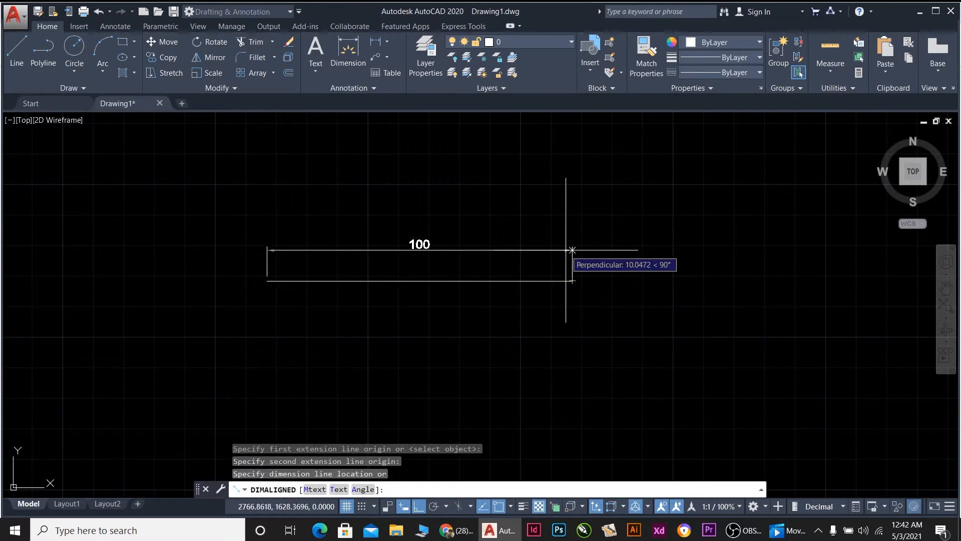
click(573, 249)
scroll(434, 243, up, 3)
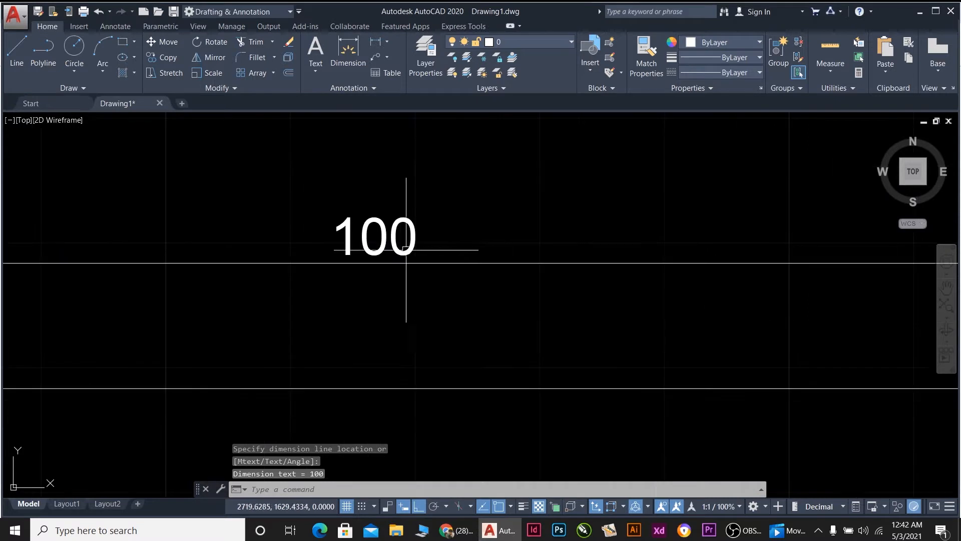
scroll(408, 221, down, 3)
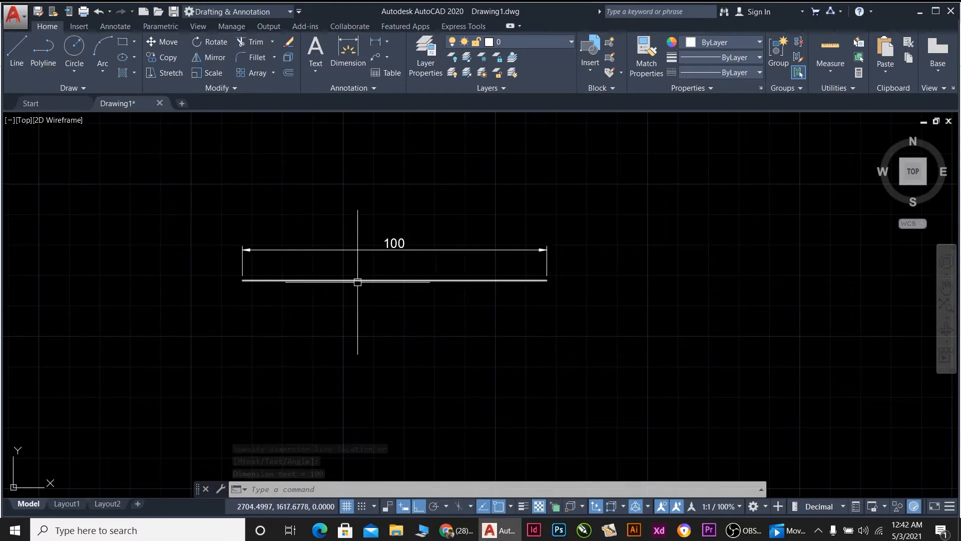
click(373, 279)
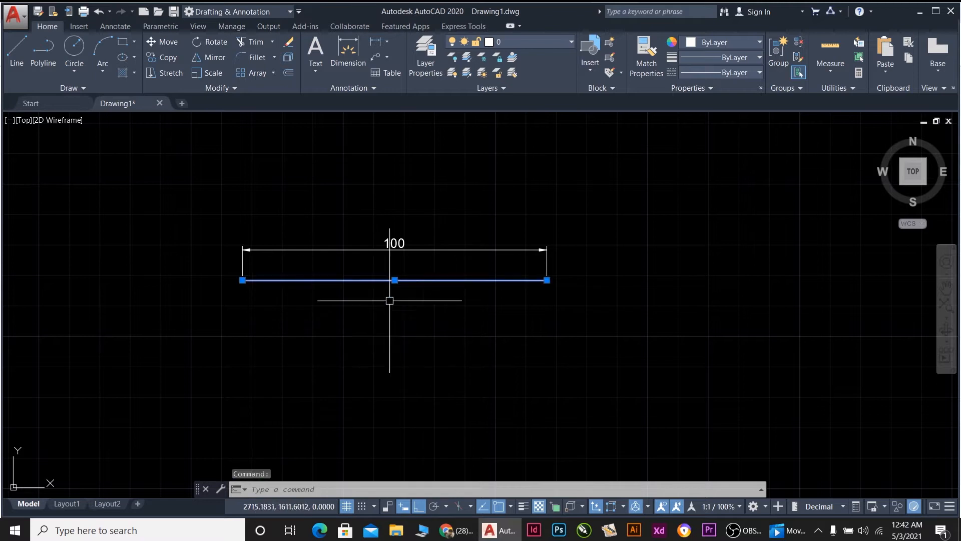
click(220, 89)
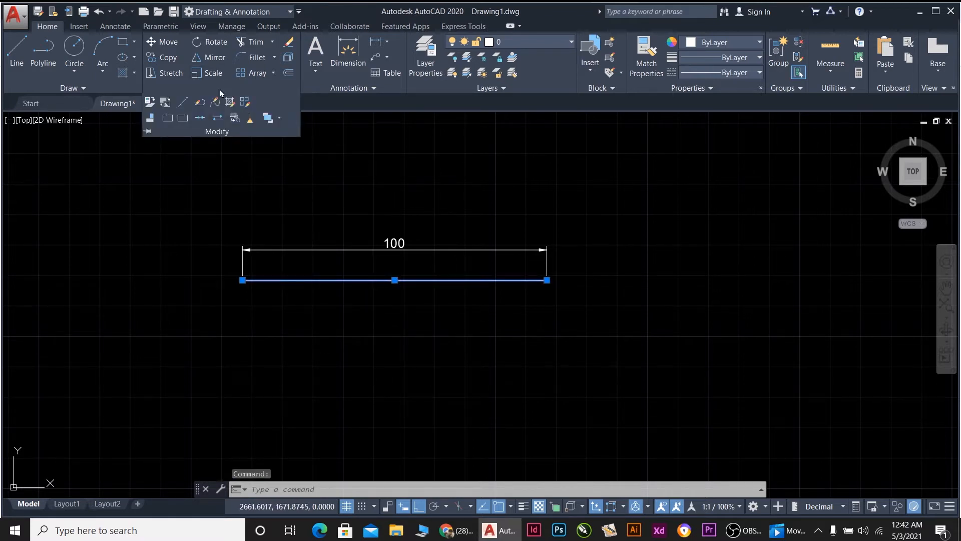
click(182, 104)
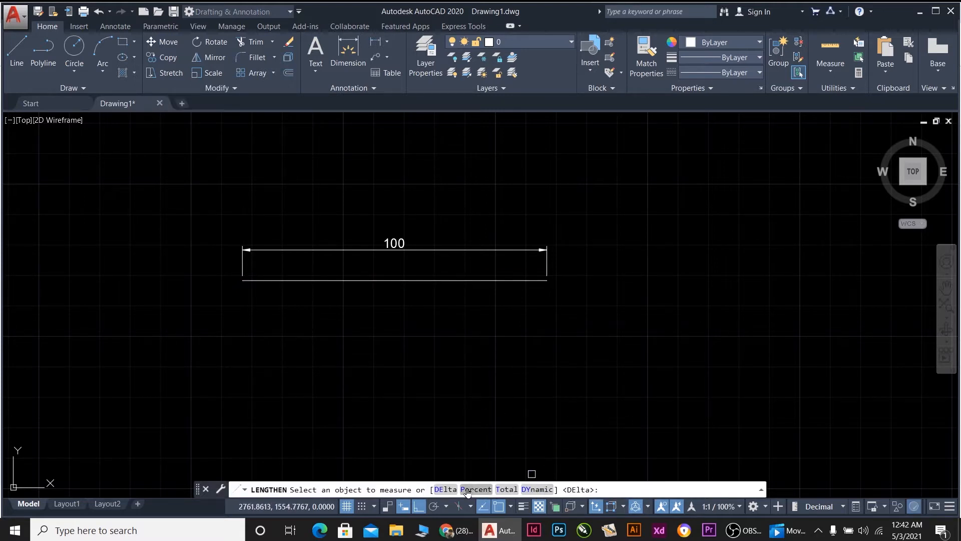
key(Escape)
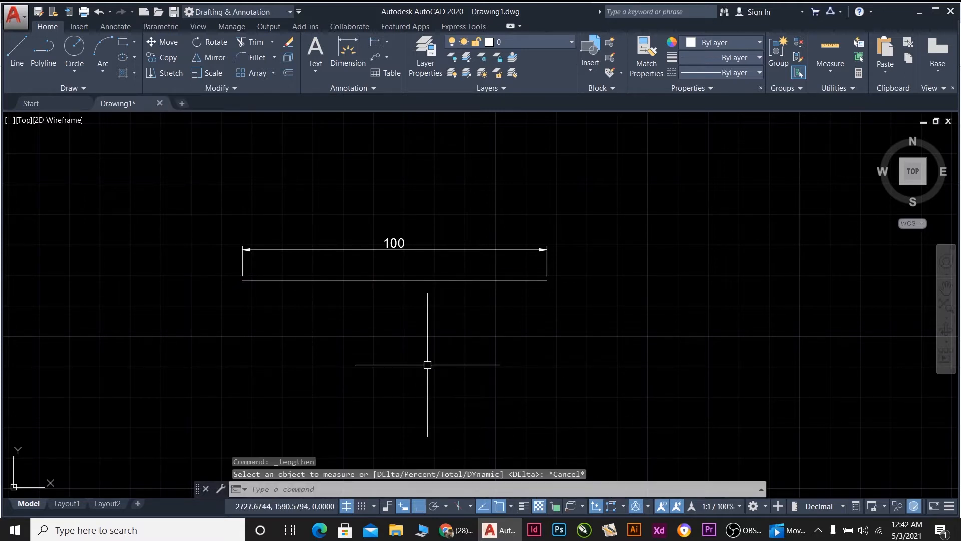
Make two copies of the line straight below it from its midpoint grip, the lower one about 50 units down, and clear the selection.
click(395, 279)
click(394, 280)
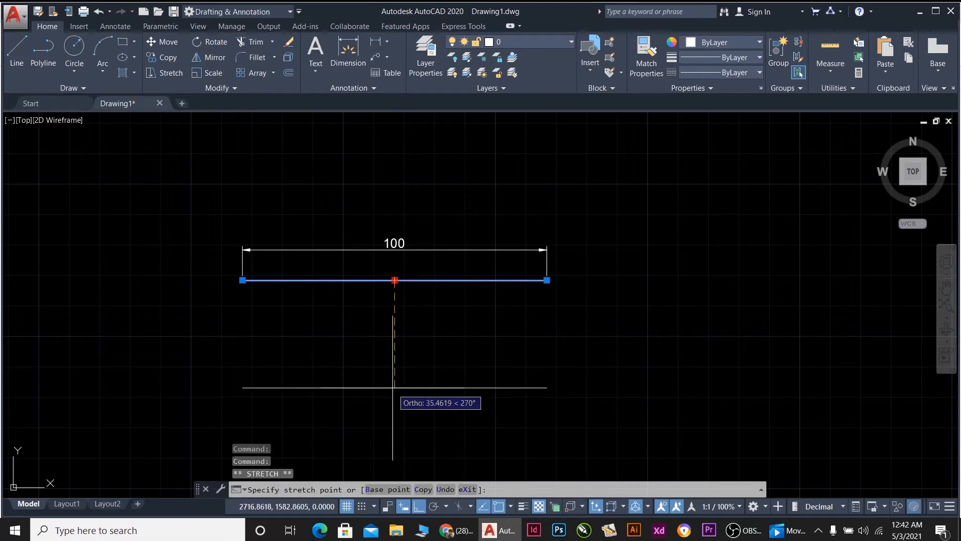
ctrl+click(395, 345)
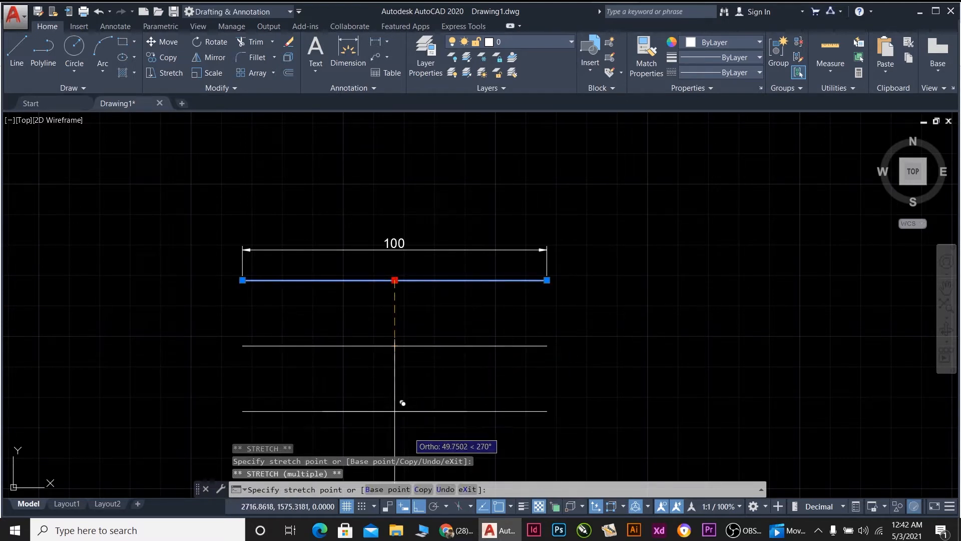
click(409, 433)
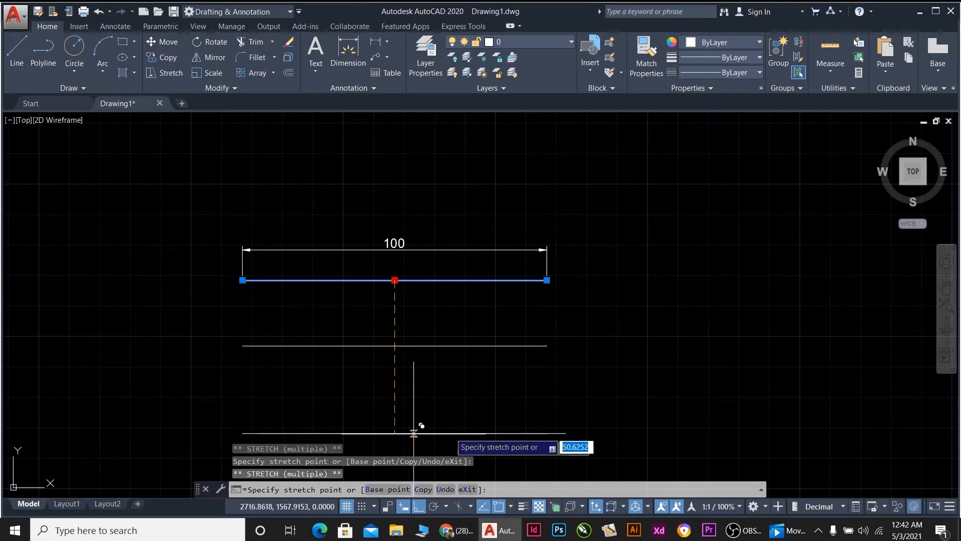
key(Return)
scroll(481, 370, down, 6)
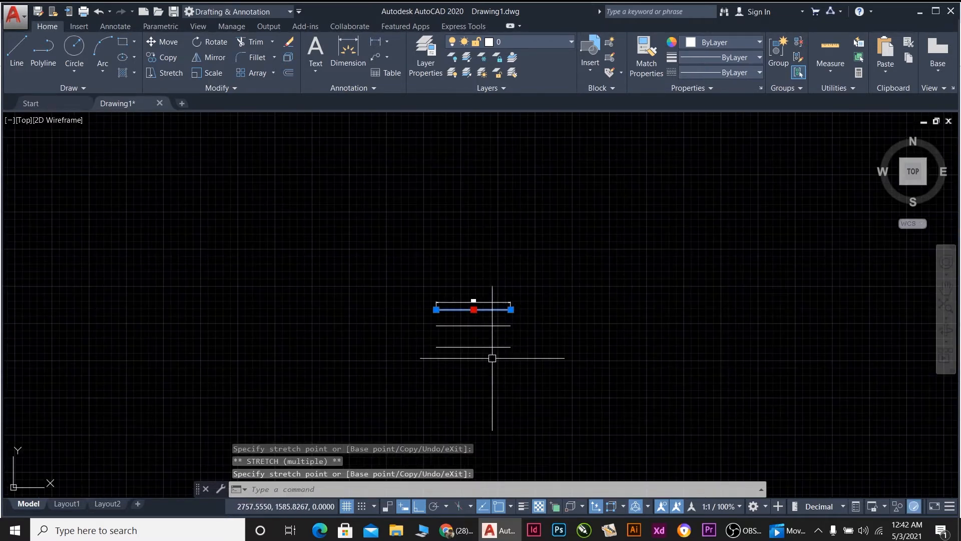
scroll(496, 331, up, 6)
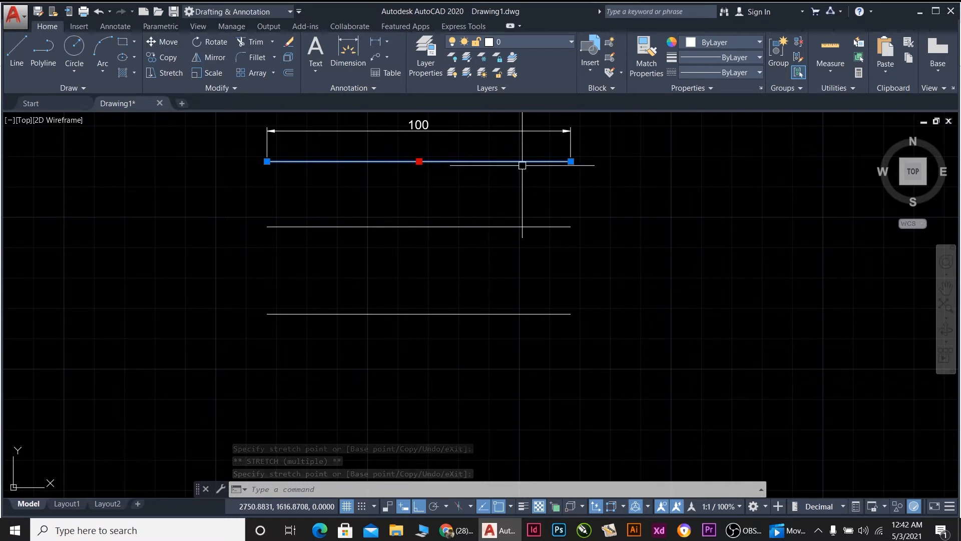
key(Escape)
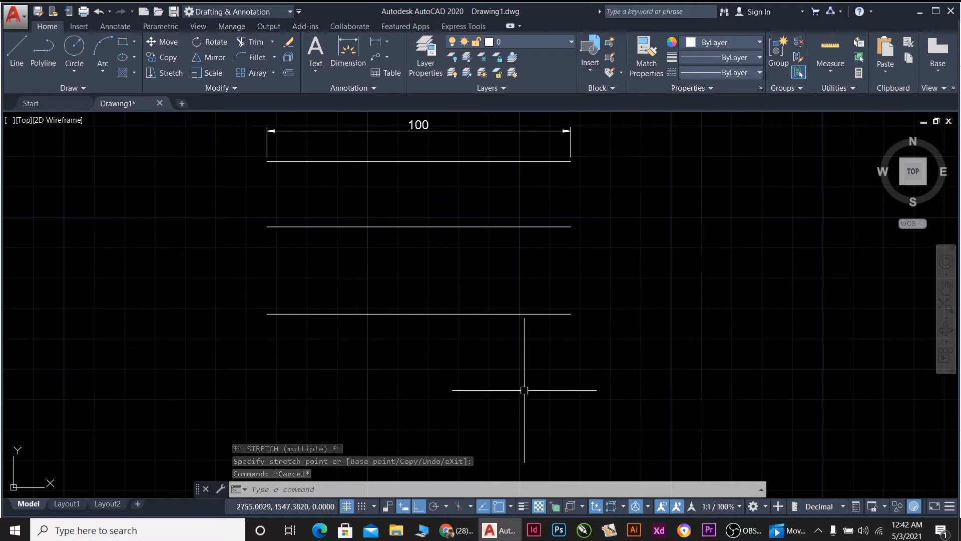
Shorten the middle line to 50 percent of its length from its right end, using Lengthen with the Percent option.
click(218, 87)
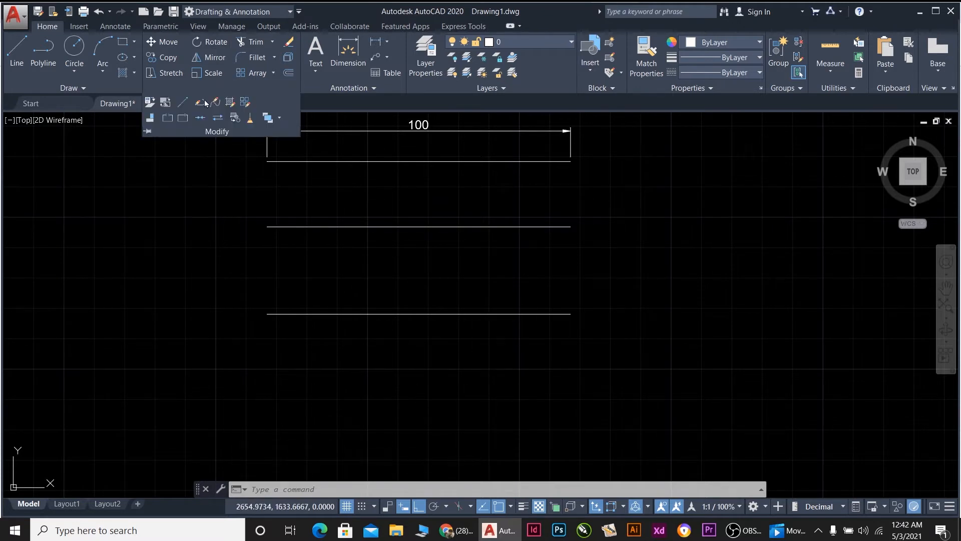
click(182, 103)
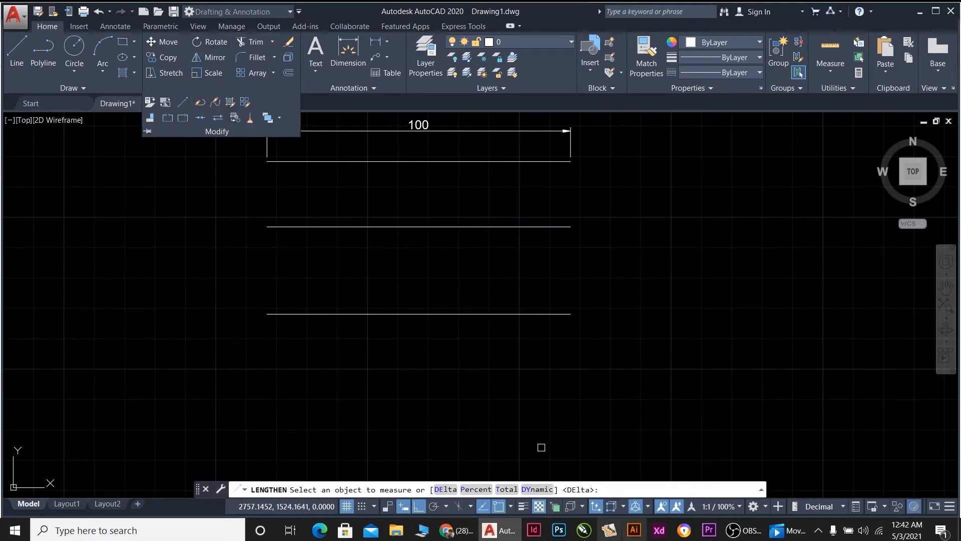
text(p)
key(Return)
text(50)
key(Return)
click(534, 227)
key(Escape)
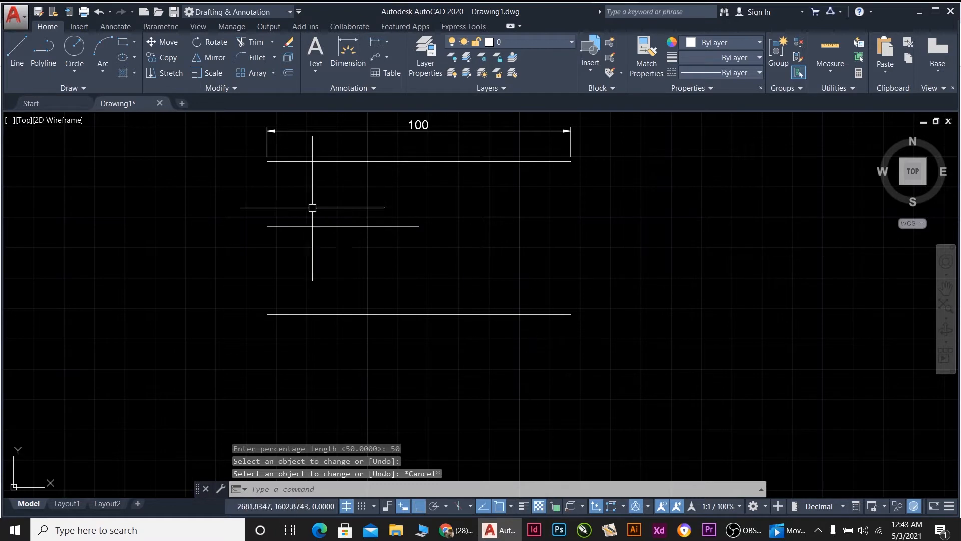
Shorten the lowest line to 75 percent of its length from its right end, using Lengthen with the Percent option.
click(223, 88)
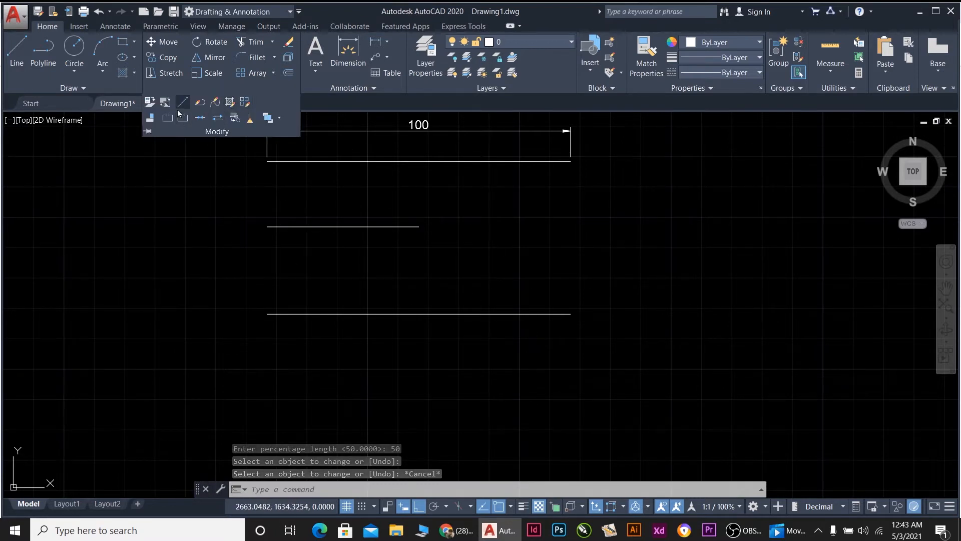
click(183, 103)
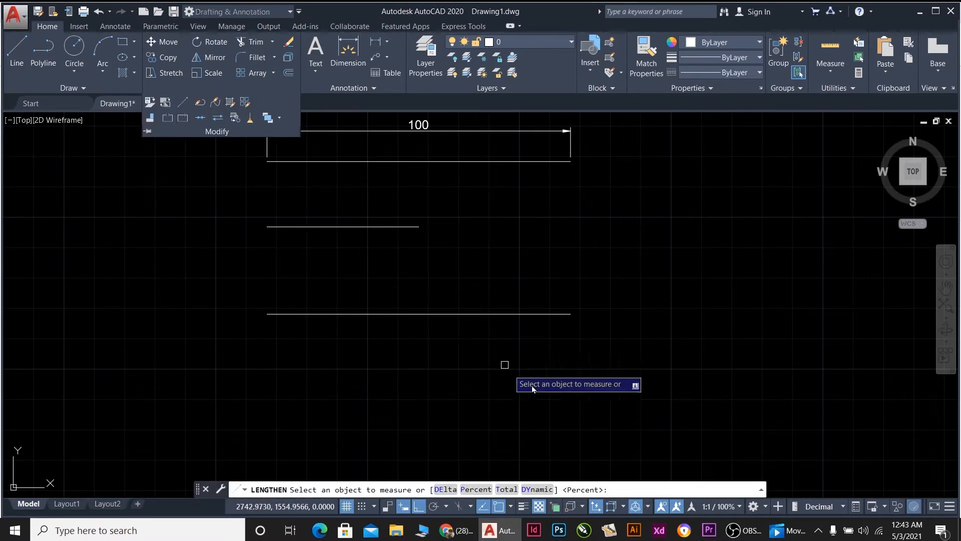
click(470, 489)
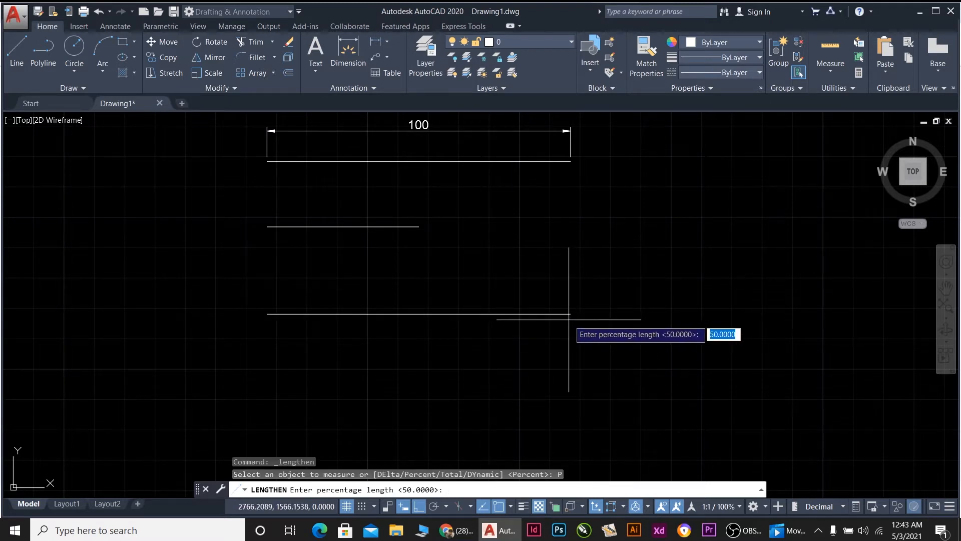
text(75)
key(Return)
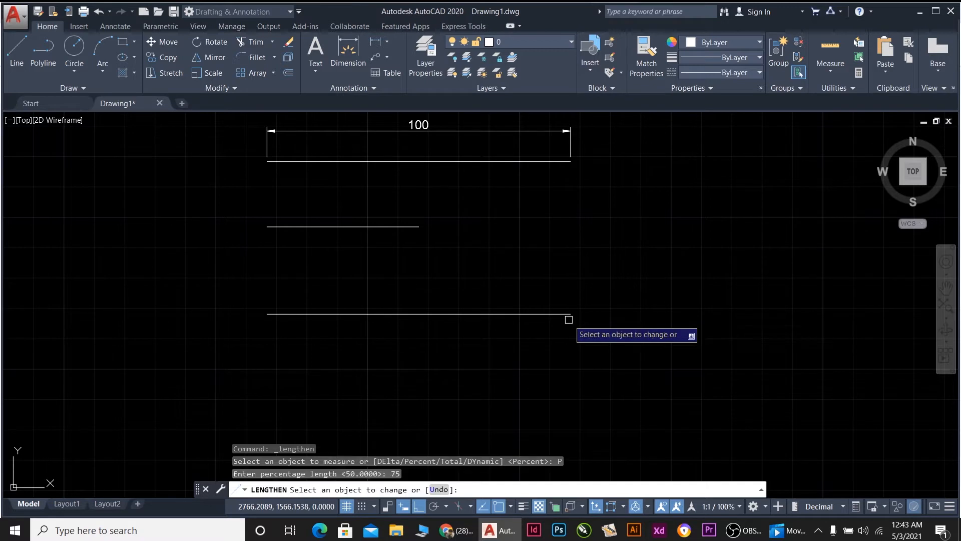
click(567, 314)
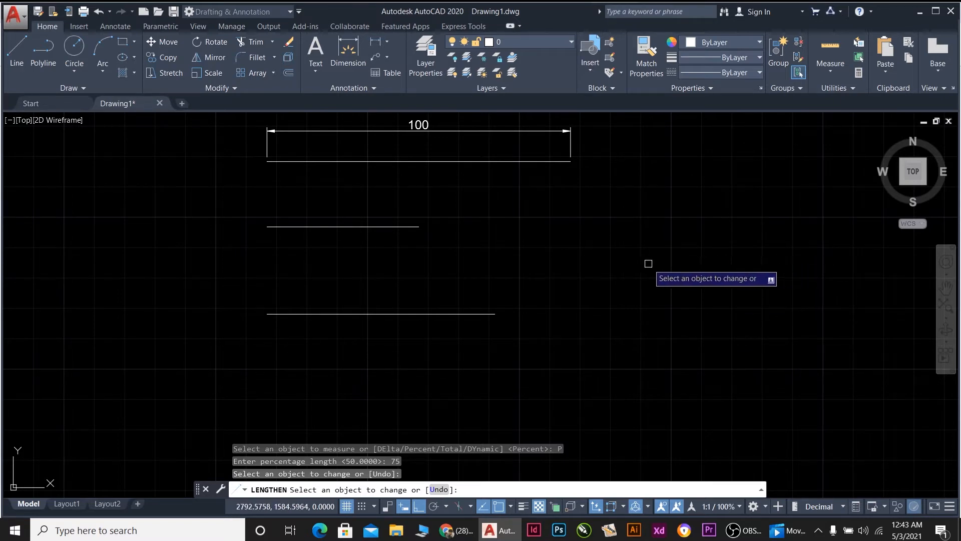
key(Escape)
Add an aligned dimension between the middle line's two endpoints, placed just above the line.
scroll(567, 268, down, 4)
scroll(569, 289, up, 4)
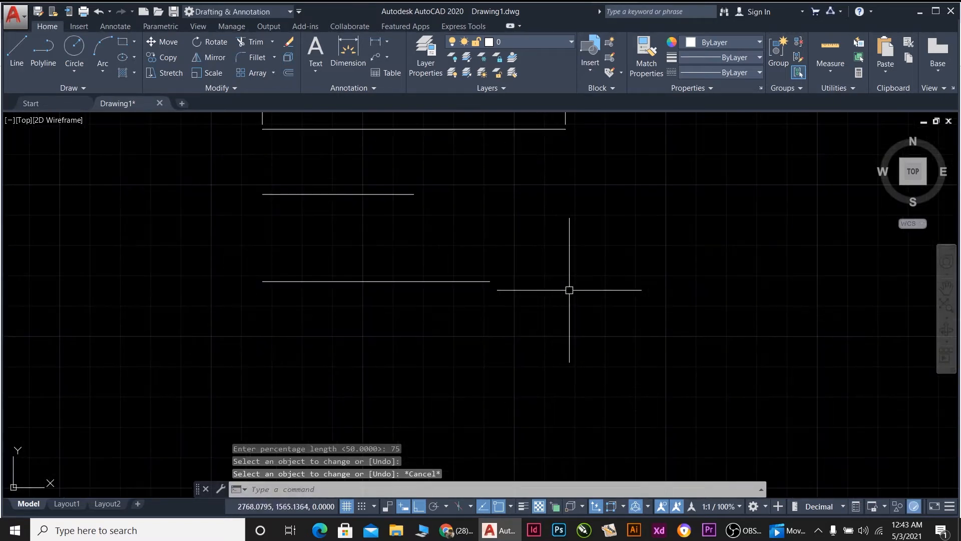
scroll(485, 230, down, 5)
scroll(504, 210, up, 3)
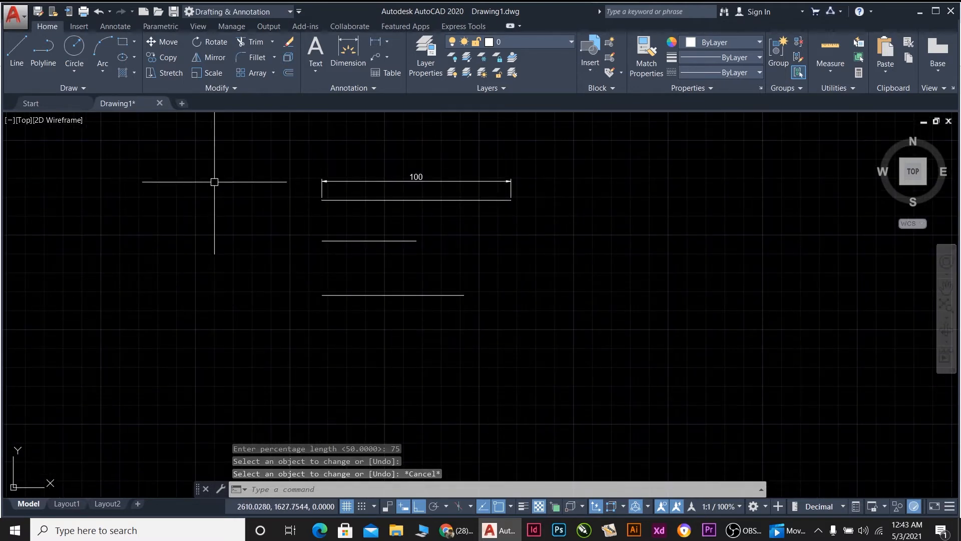
text(dal)
key(Return)
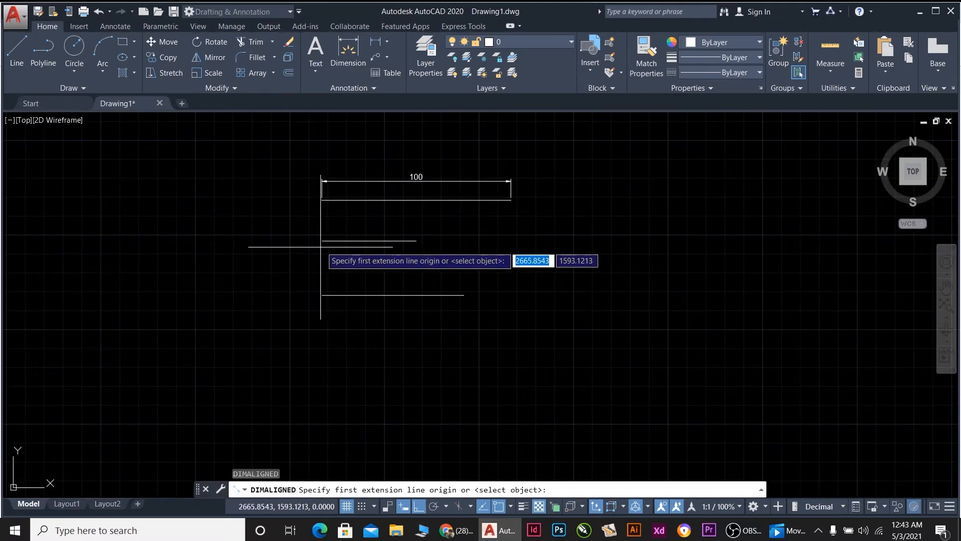
click(322, 240)
click(417, 240)
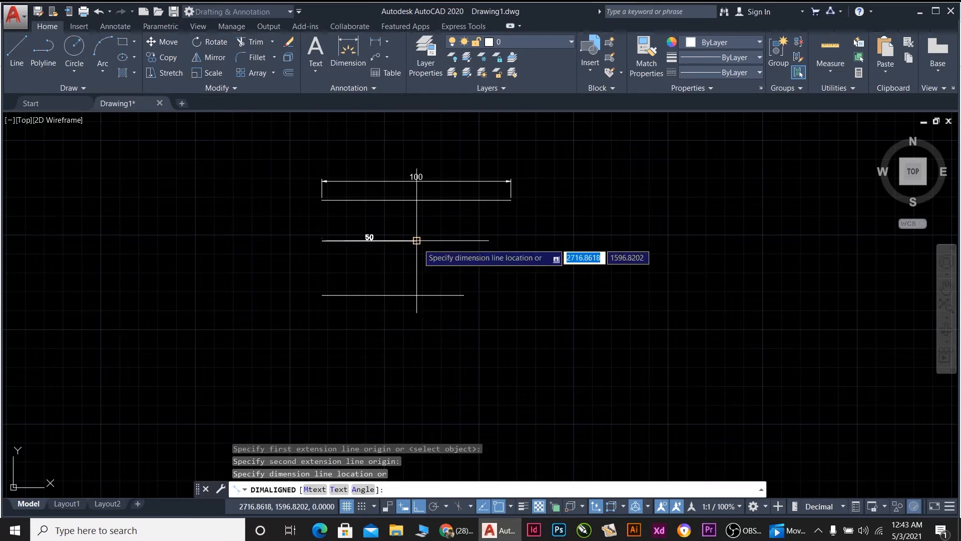
click(417, 229)
scroll(403, 199, up, 5)
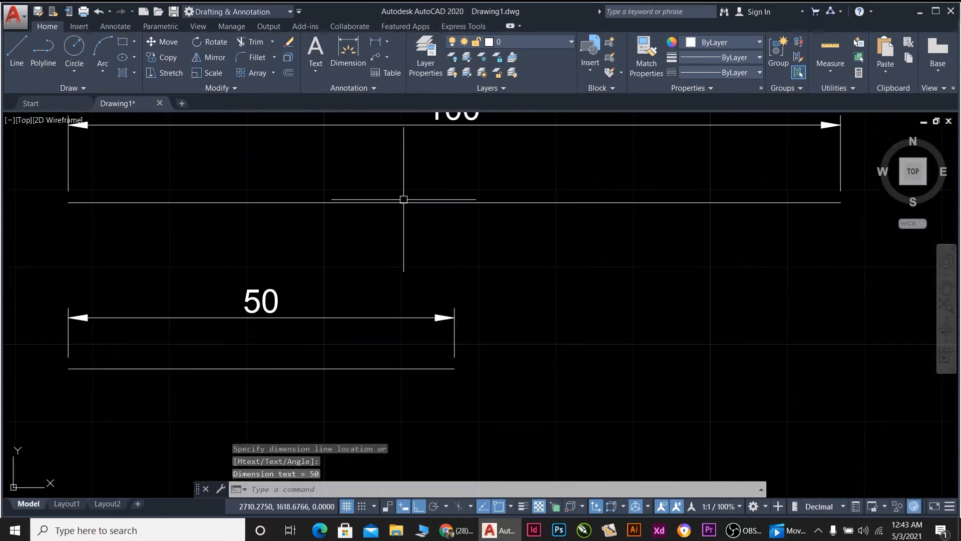
Add an aligned dimension between the lowest line's two endpoints, placed just above the line.
scroll(404, 194, down, 4)
scroll(404, 193, up, 5)
scroll(404, 192, down, 4)
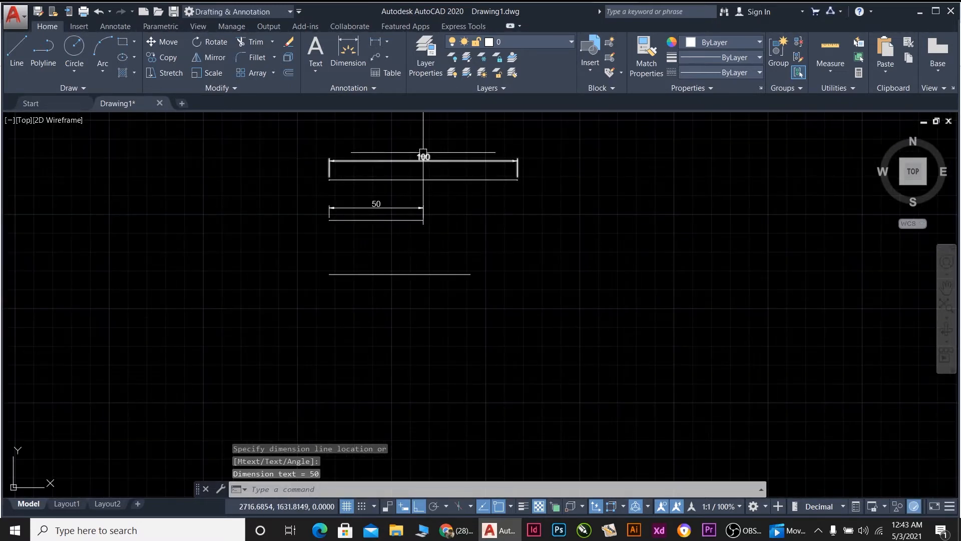
scroll(383, 269, up, 2)
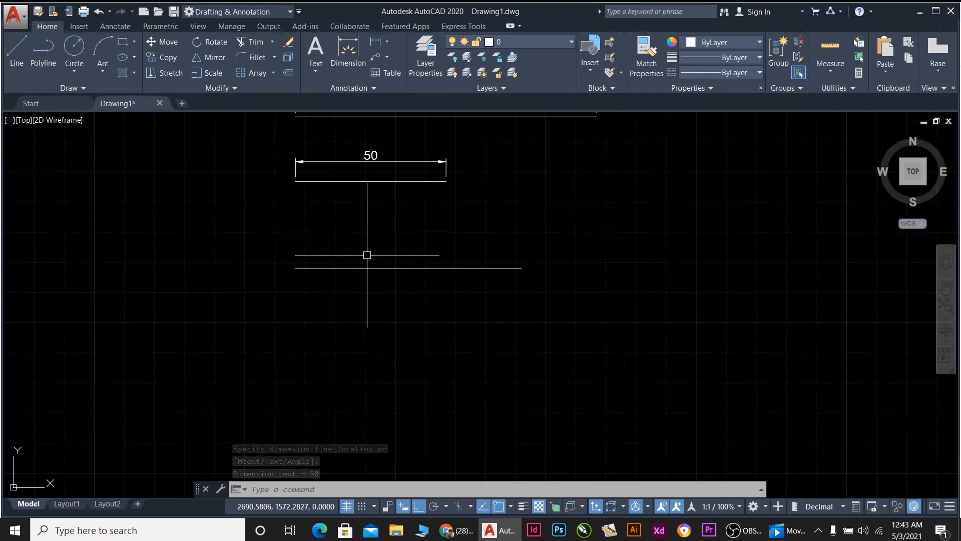
key(Return)
click(295, 268)
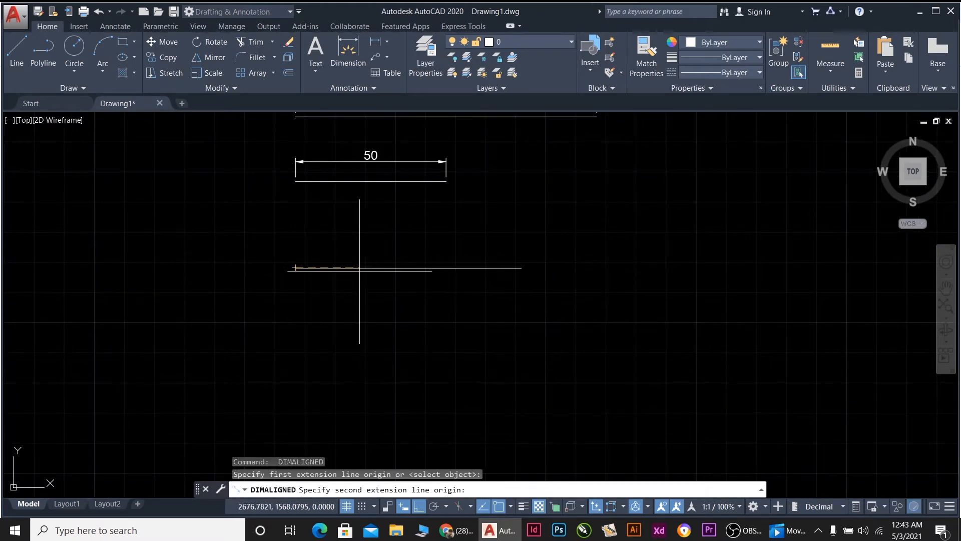
click(522, 268)
click(516, 249)
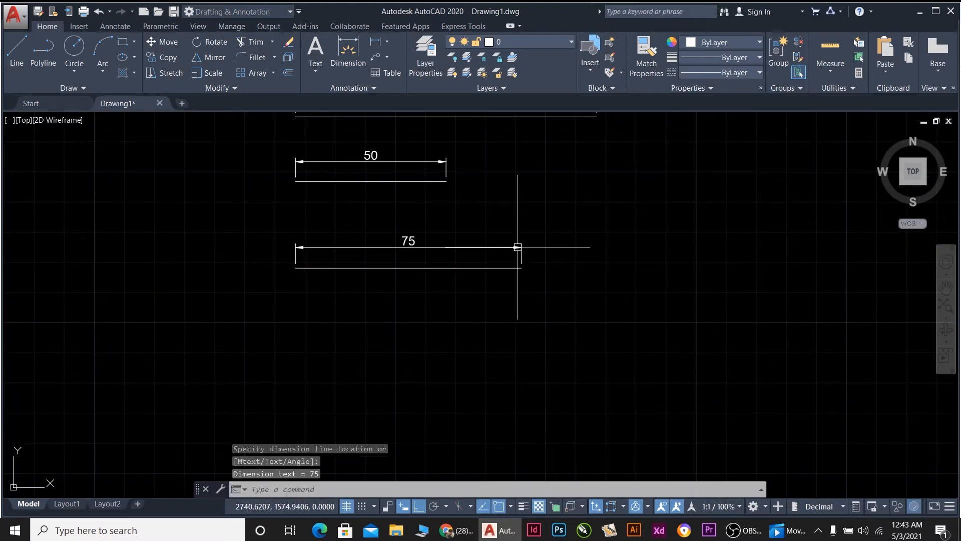
Delete the two shortened lines together with their dimensions, keeping the dimensioned 100-unit line.
scroll(516, 251, up, 5)
scroll(519, 253, down, 9)
scroll(512, 207, up, 5)
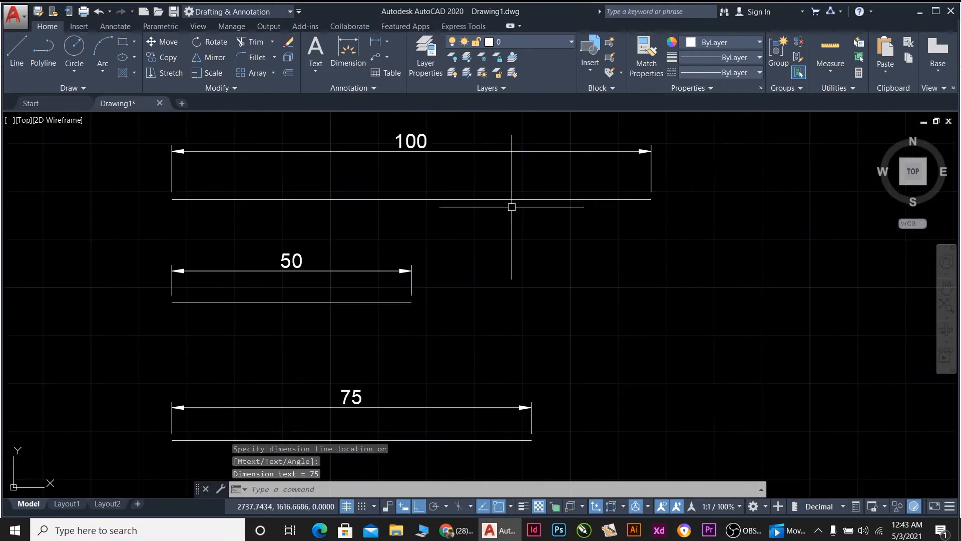
scroll(515, 213, down, 4)
click(537, 328)
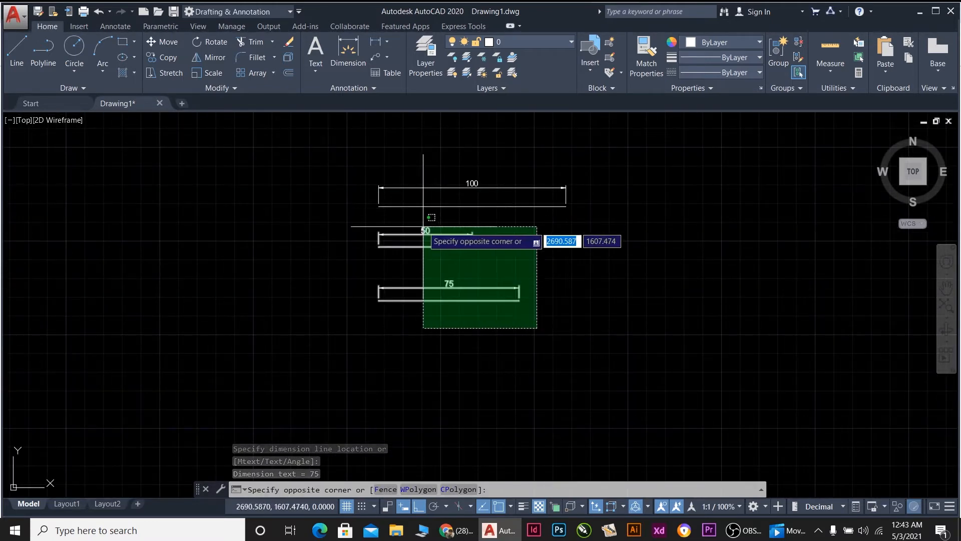
click(428, 210)
key(Delete)
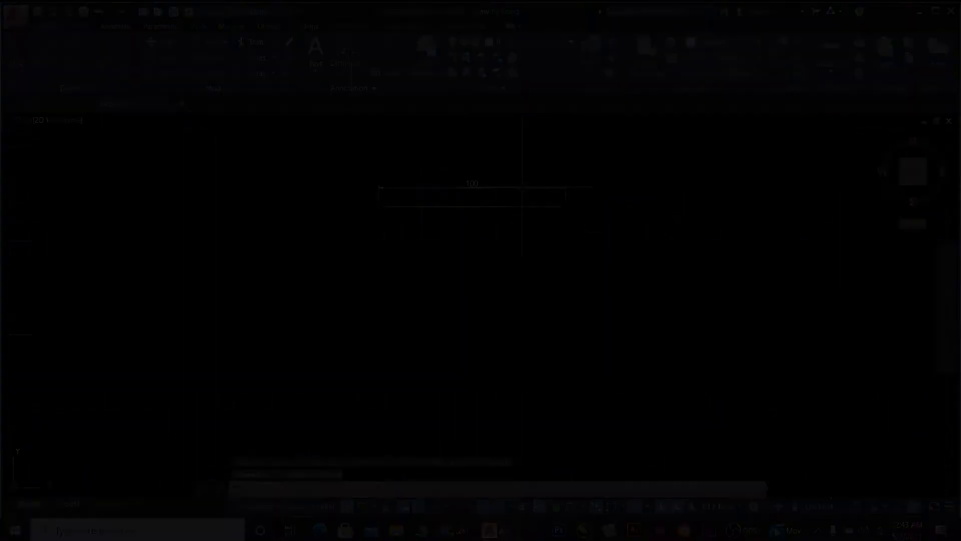
click(223, 89)
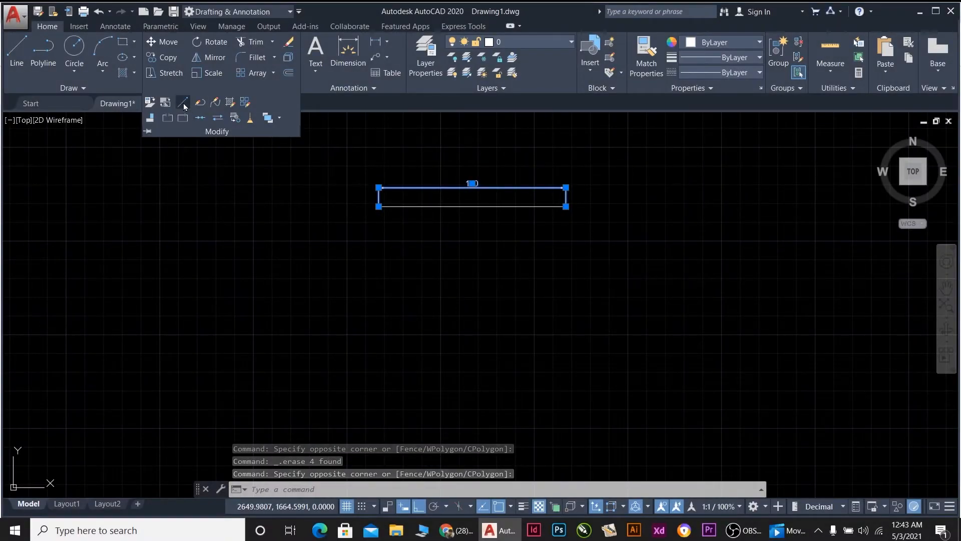
click(183, 103)
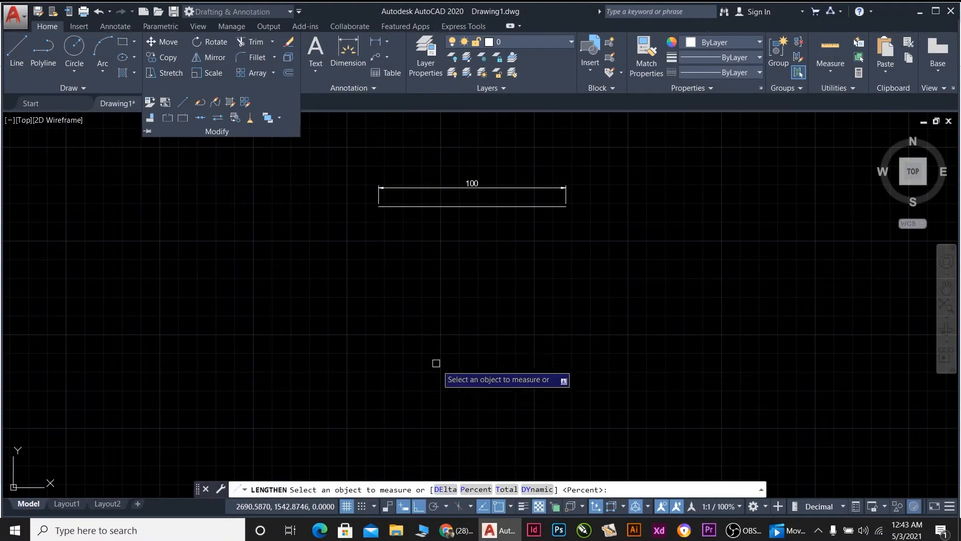
click(505, 490)
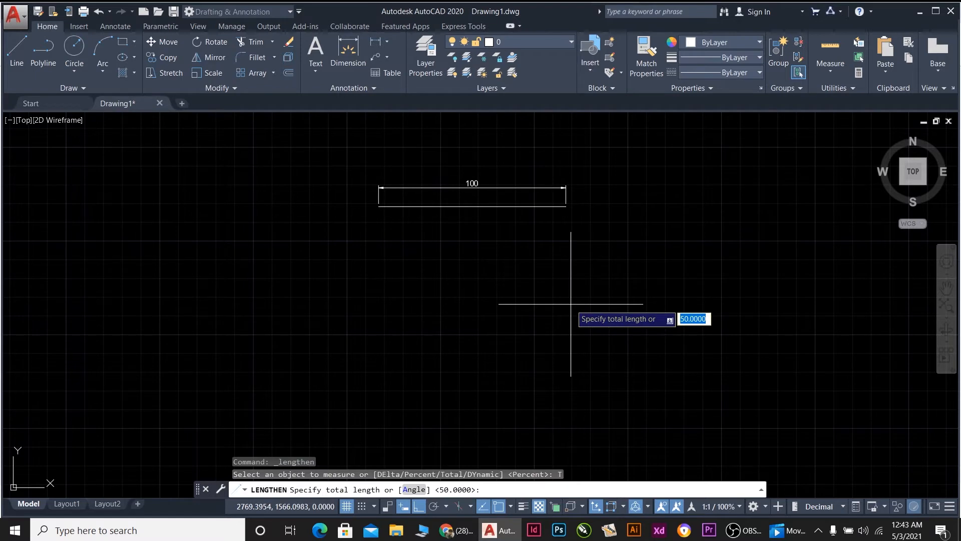
key(Escape)
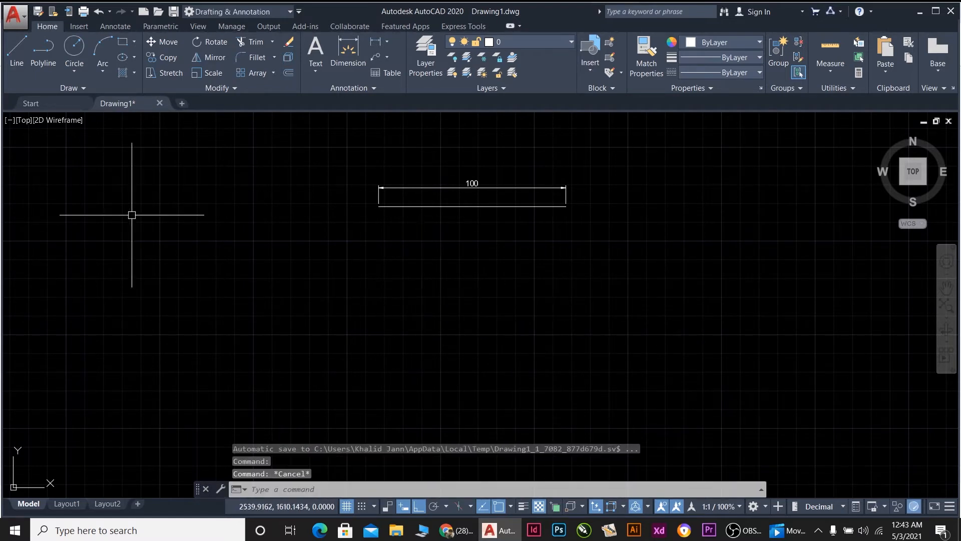
Draw two connected lines below the dimensioned line, running 10 units to the right and 20 units straight down.
click(13, 50)
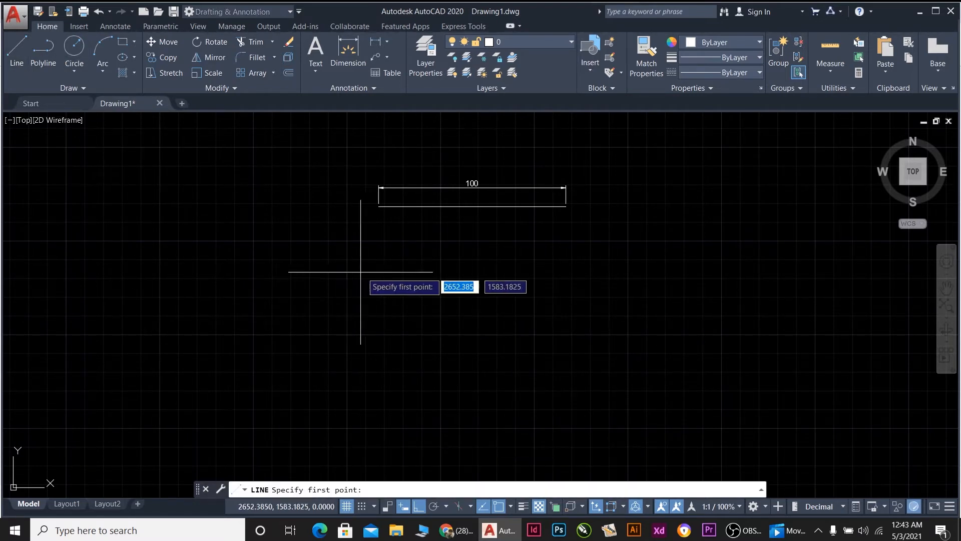
click(322, 291)
text(10)
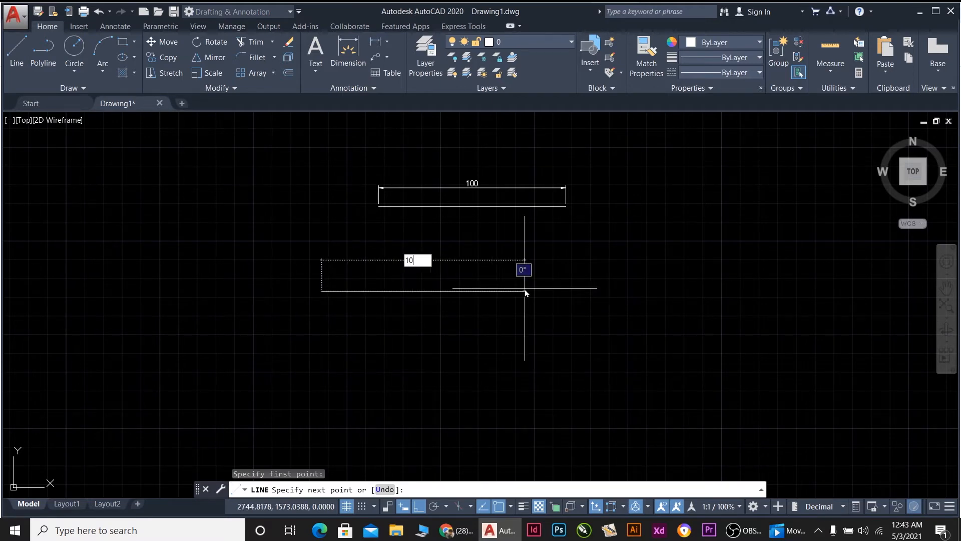
key(Return)
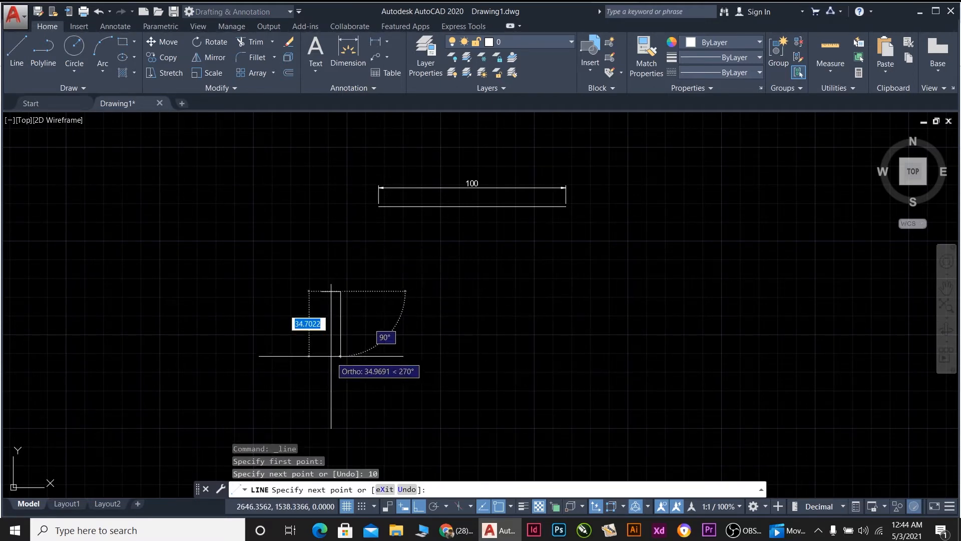
text(2)
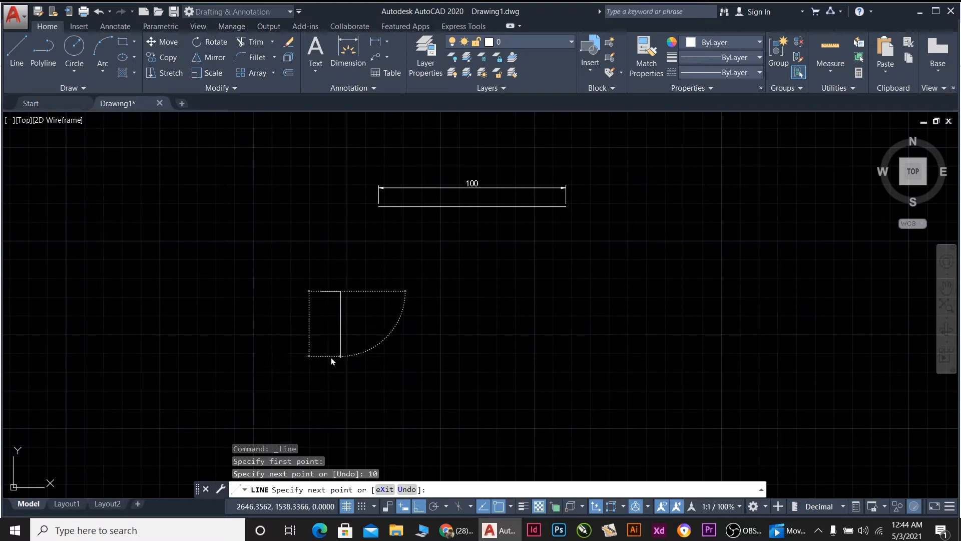
text(0)
key(Return)
scroll(320, 311, up, 3)
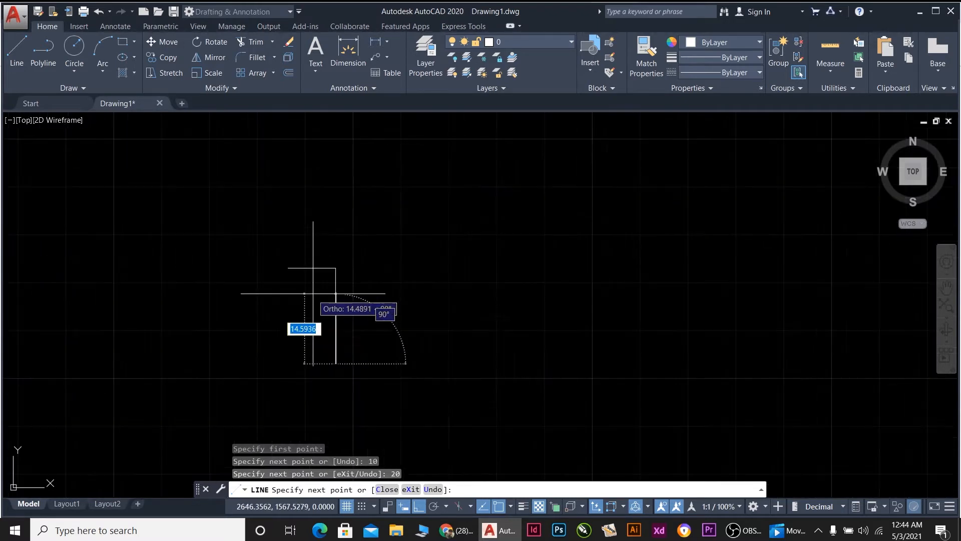
scroll(333, 288, up, 2)
key(Return)
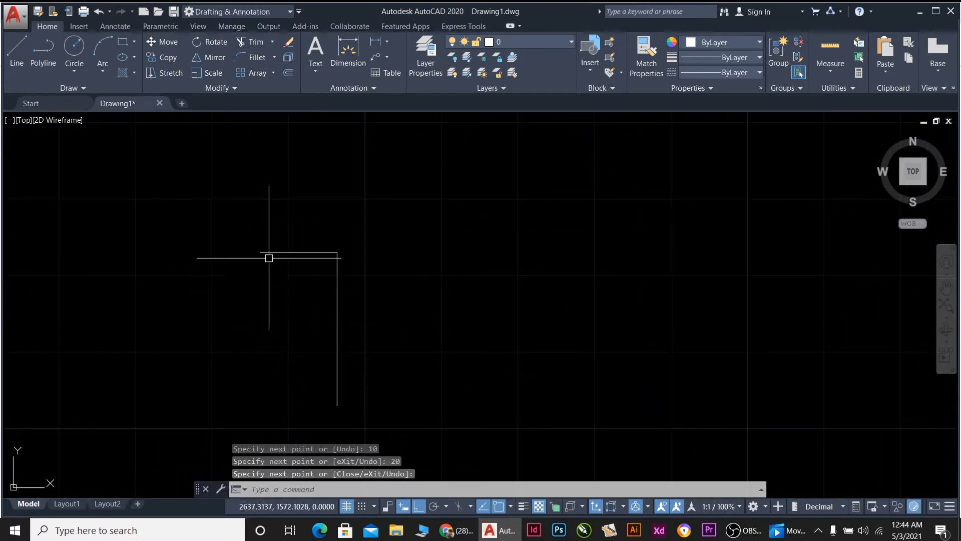
Use Lengthen with the Total option to set the vertical and horizontal lines to a total length of 5.
scroll(269, 257, up, 2)
scroll(274, 251, down, 6)
scroll(289, 286, up, 4)
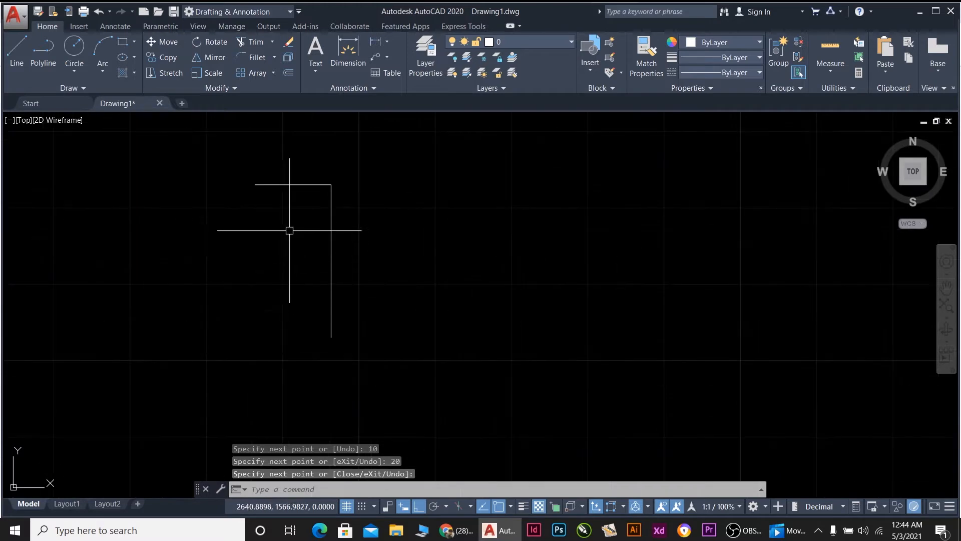
click(220, 87)
click(183, 102)
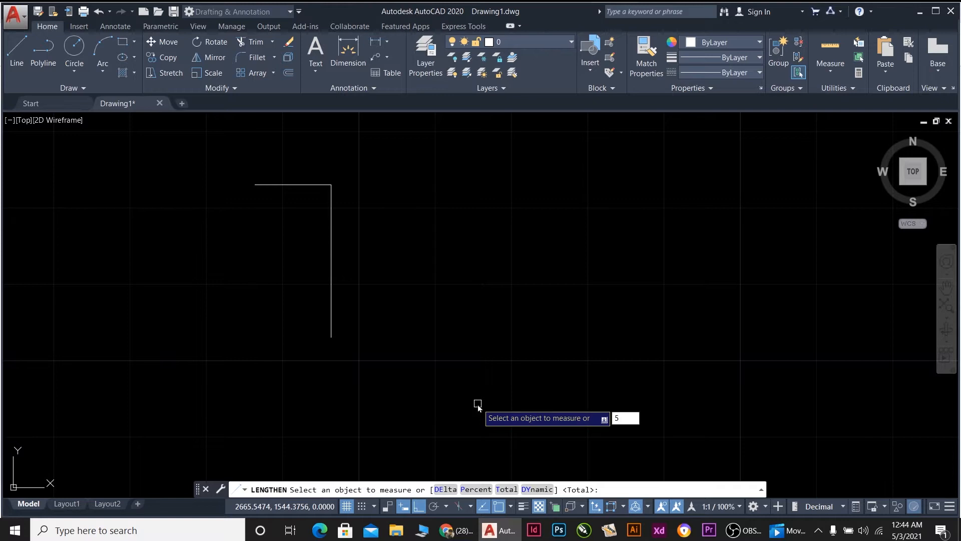
key(Return)
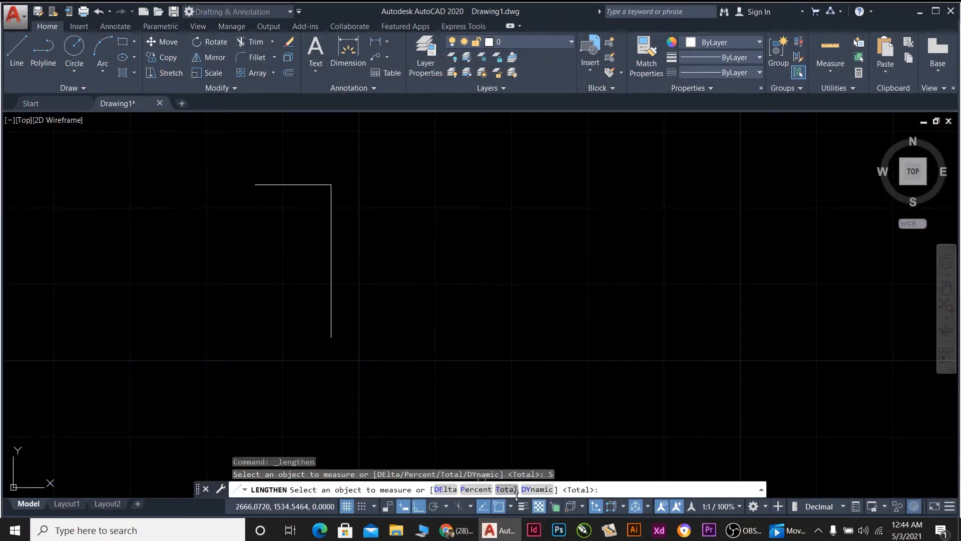
click(501, 488)
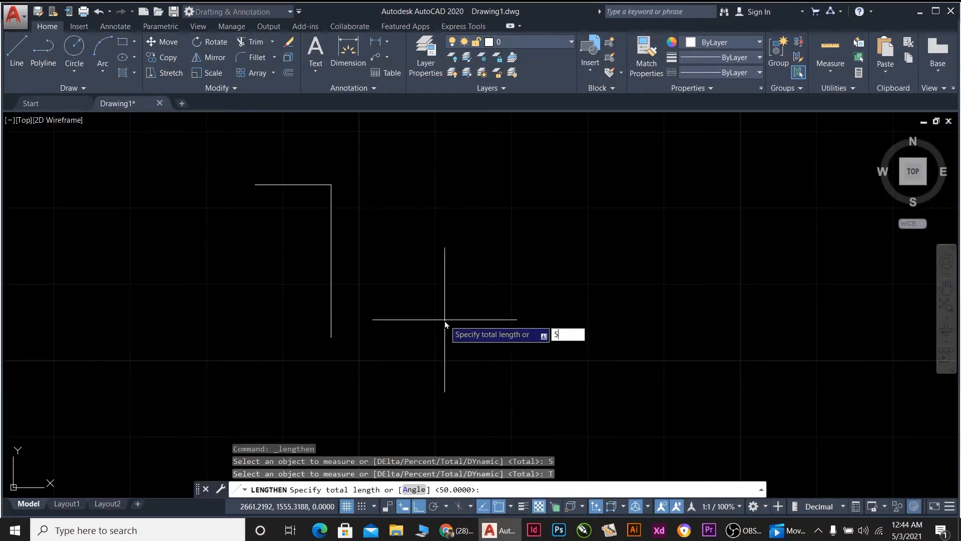
text(5)
key(Return)
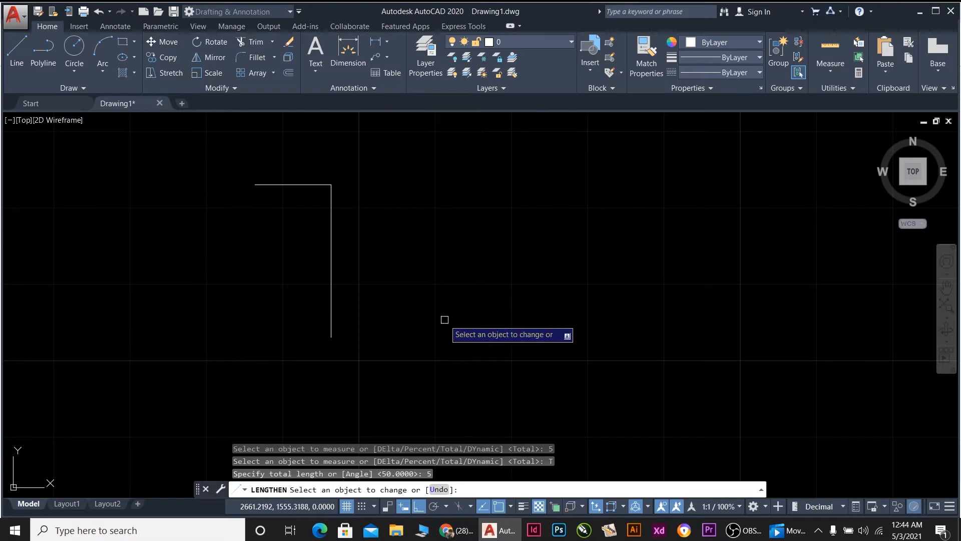
click(331, 319)
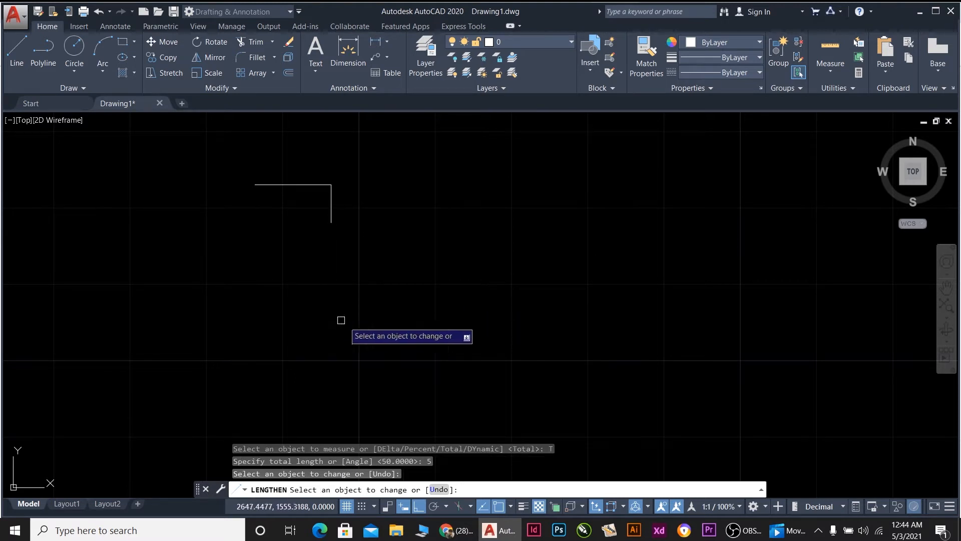
click(284, 187)
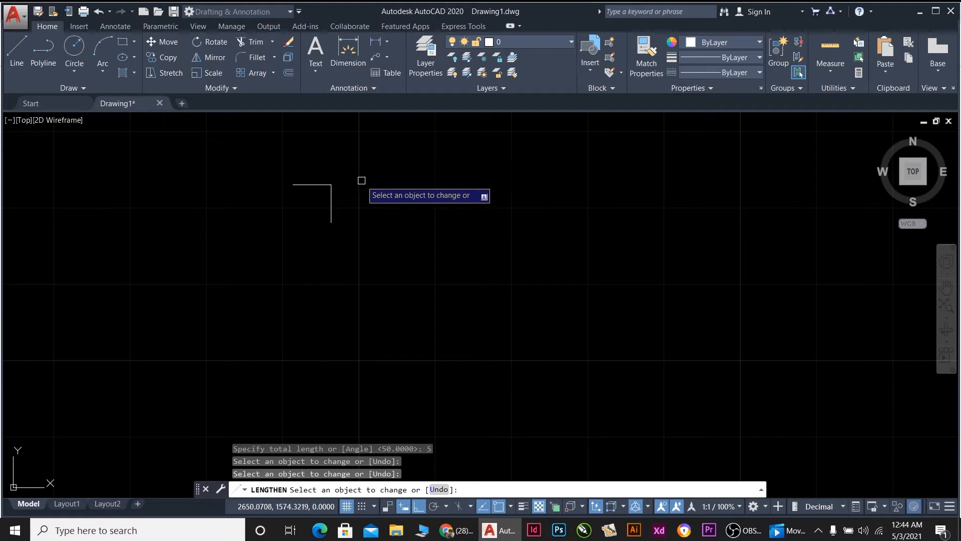
key(Escape)
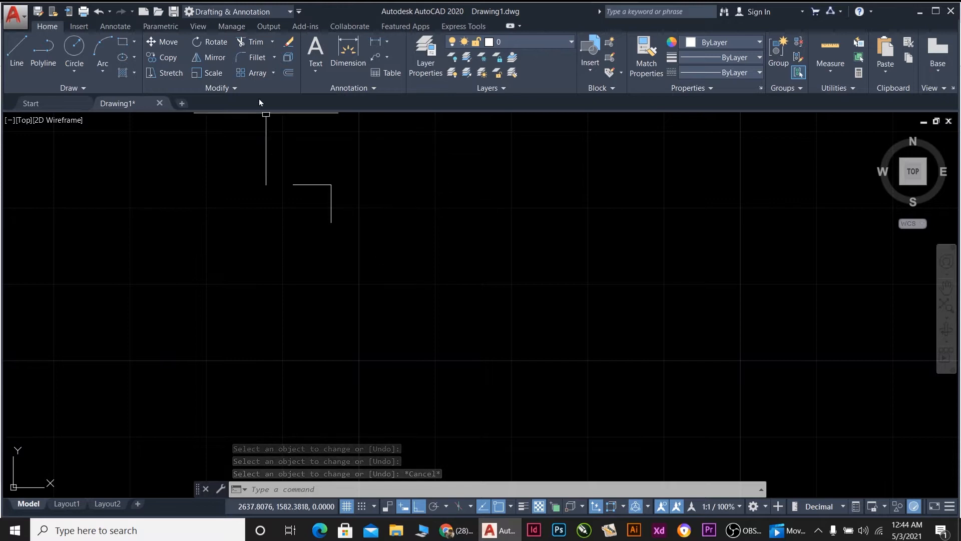
Use Lengthen with Total 20 on the vertical line from its lower end and the horizontal line from its left end.
click(246, 89)
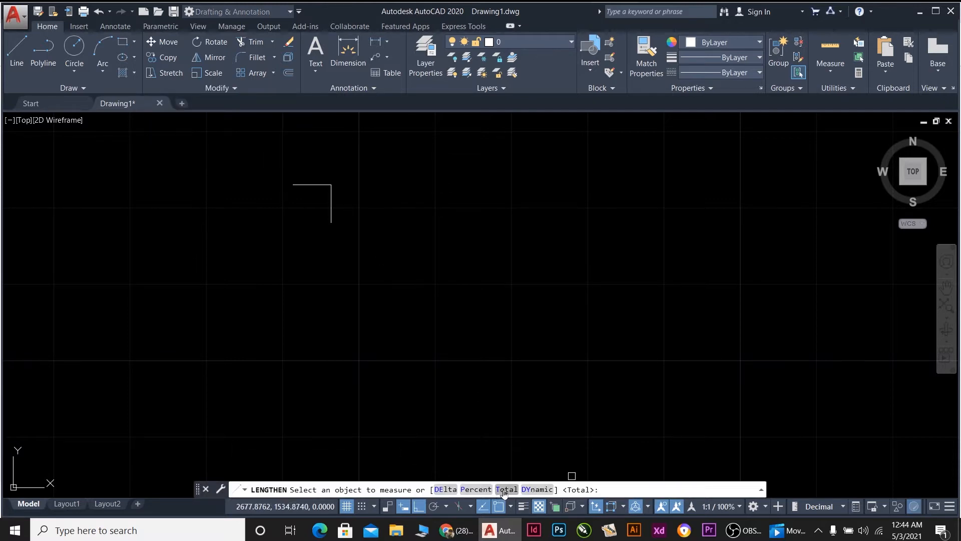
click(504, 489)
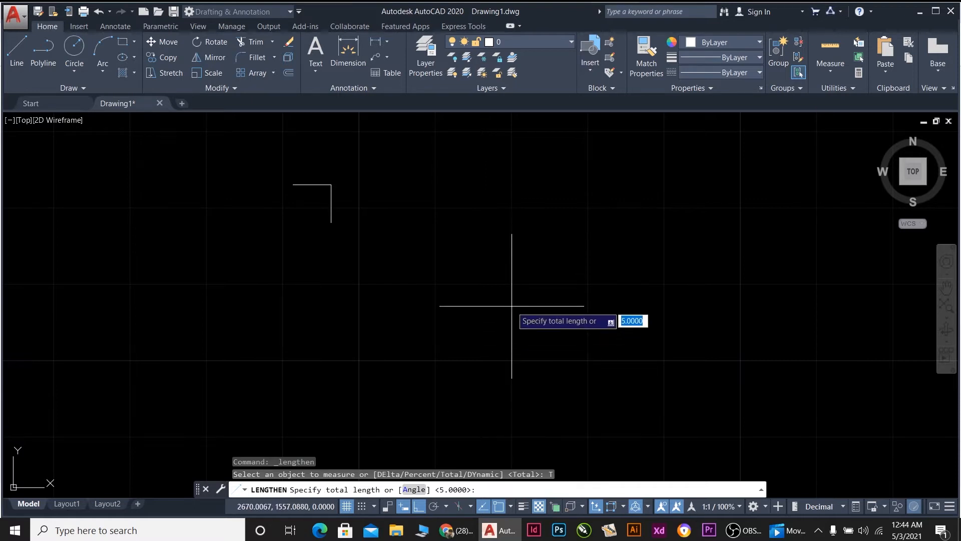
text(20)
key(Return)
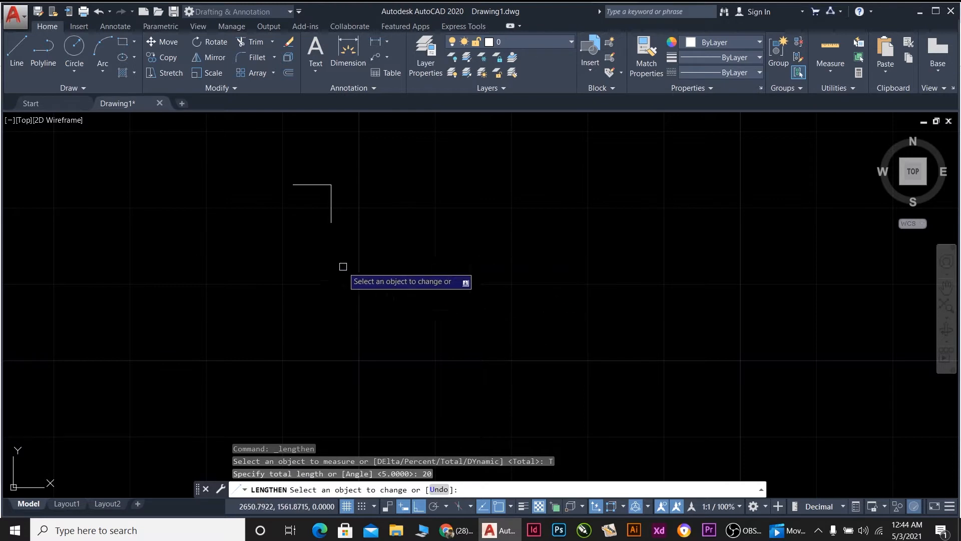
click(331, 217)
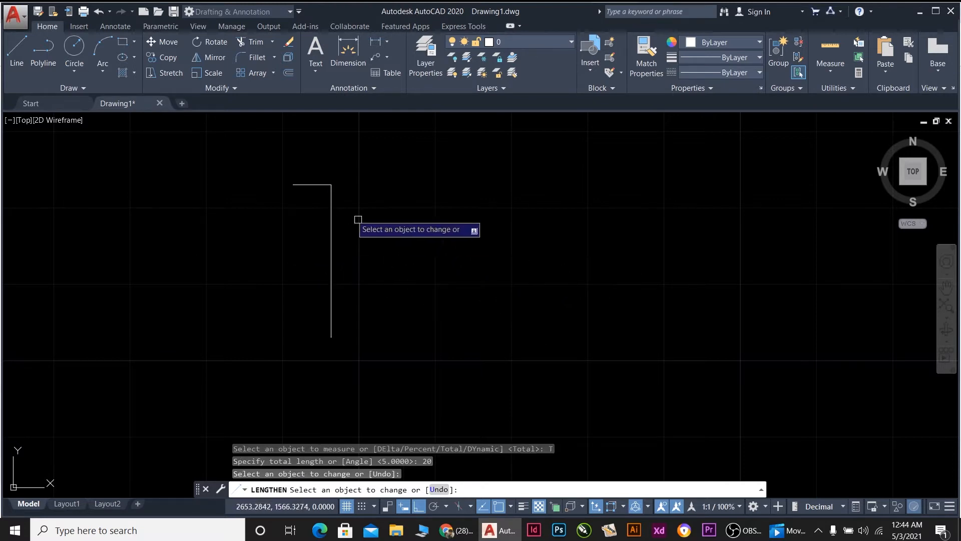
click(308, 185)
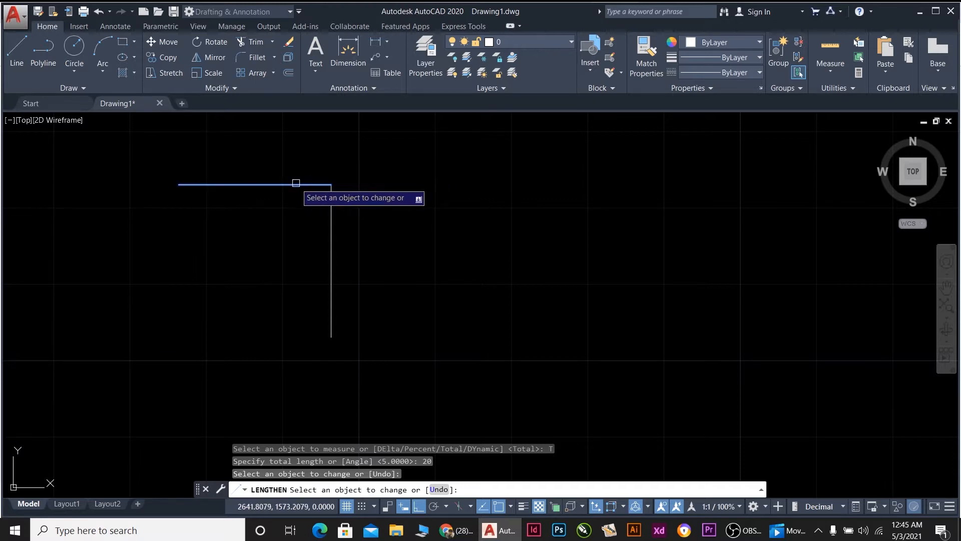
click(296, 185)
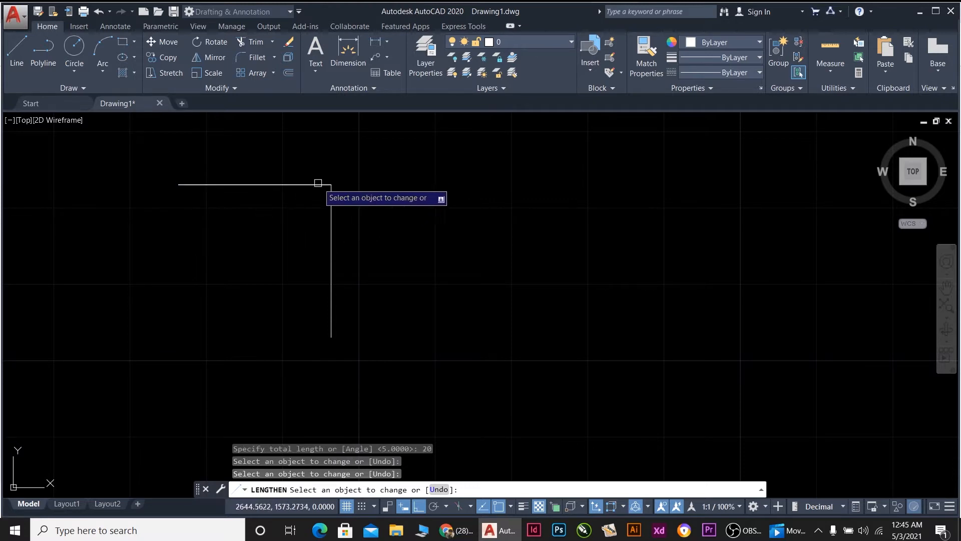
Undo the horizontal line's leftward extension and lengthen it to the same total from its right end instead.
key(ctrl+z)
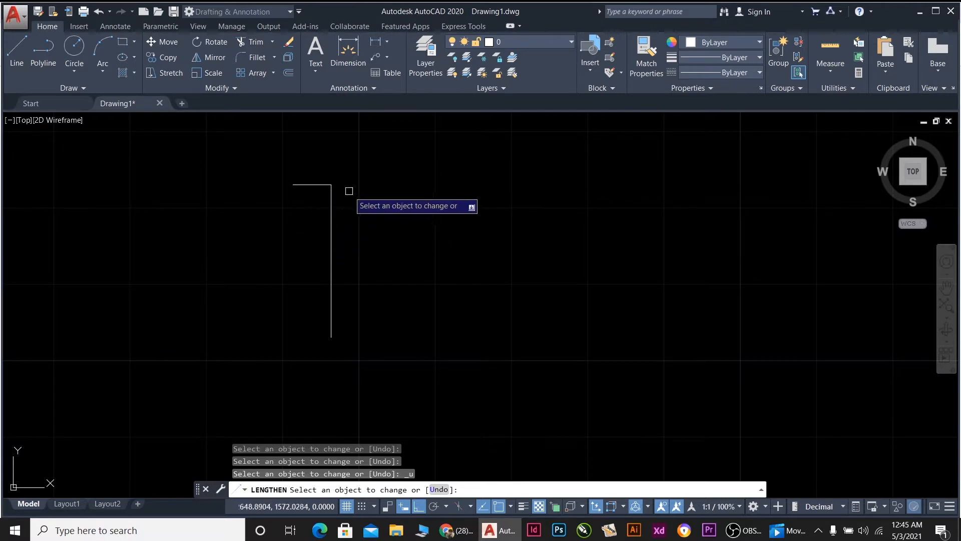
click(323, 184)
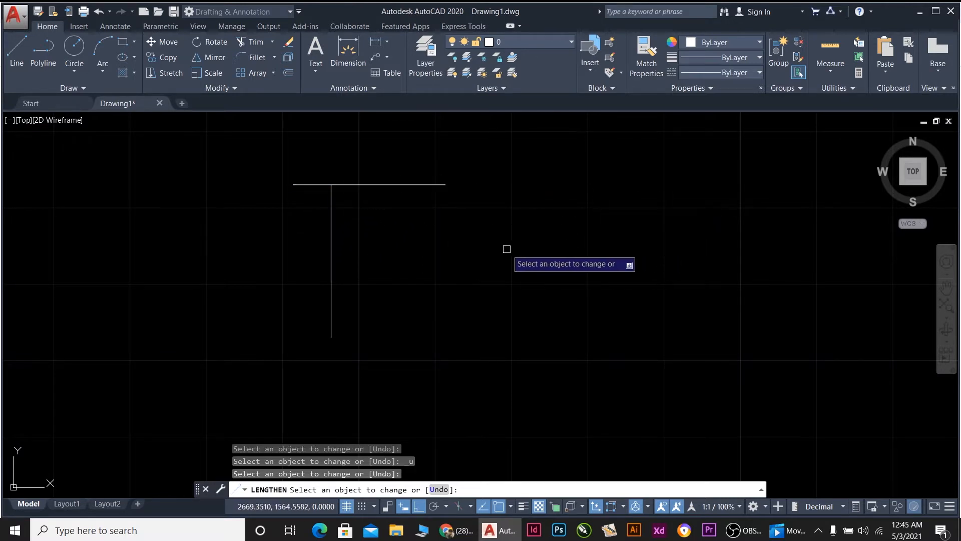
key(Escape)
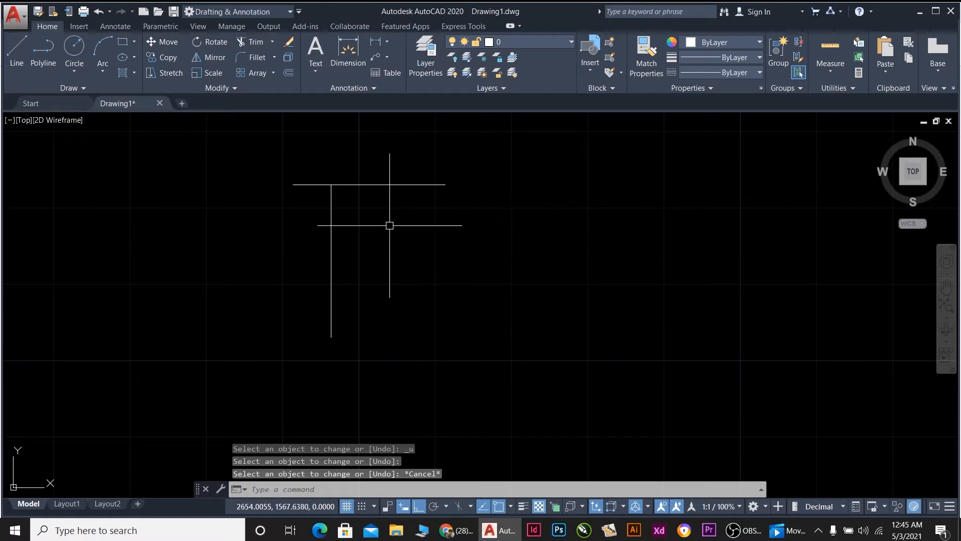
Add an aligned dimension between the horizontal line's two endpoints, placed just above the line.
text(dal)
key(Return)
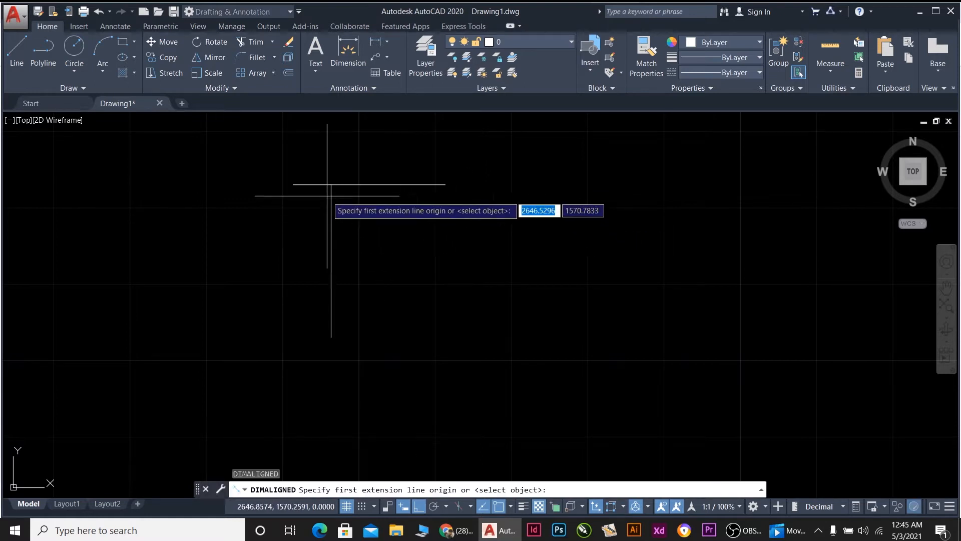
click(293, 184)
click(446, 184)
click(445, 166)
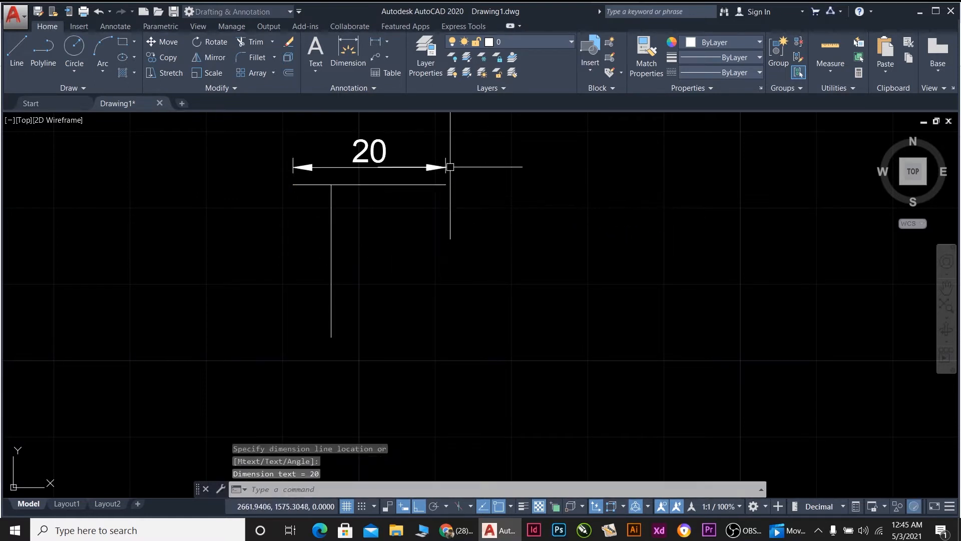
Add an aligned dimension between the vertical line's two endpoints, placed to the left of the line.
key(Return)
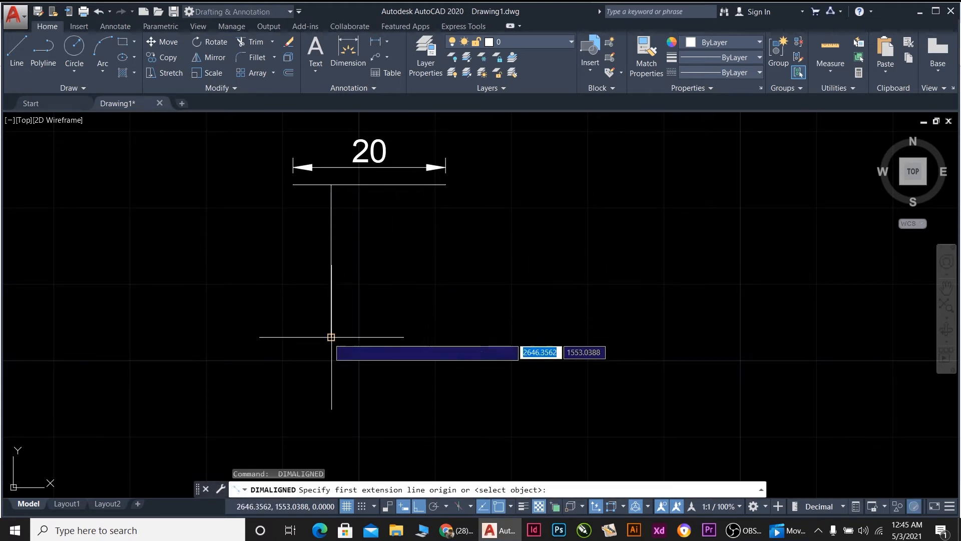
click(331, 337)
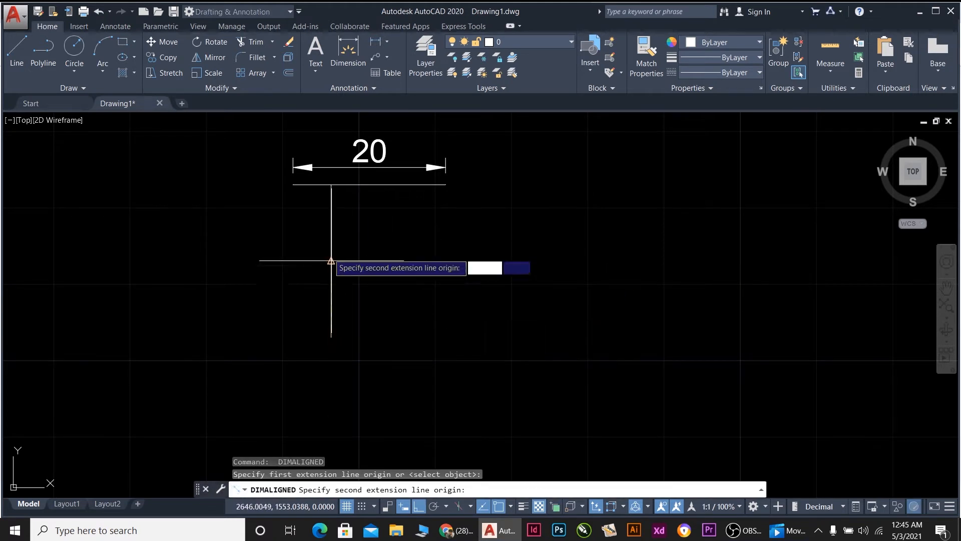
click(331, 184)
click(249, 197)
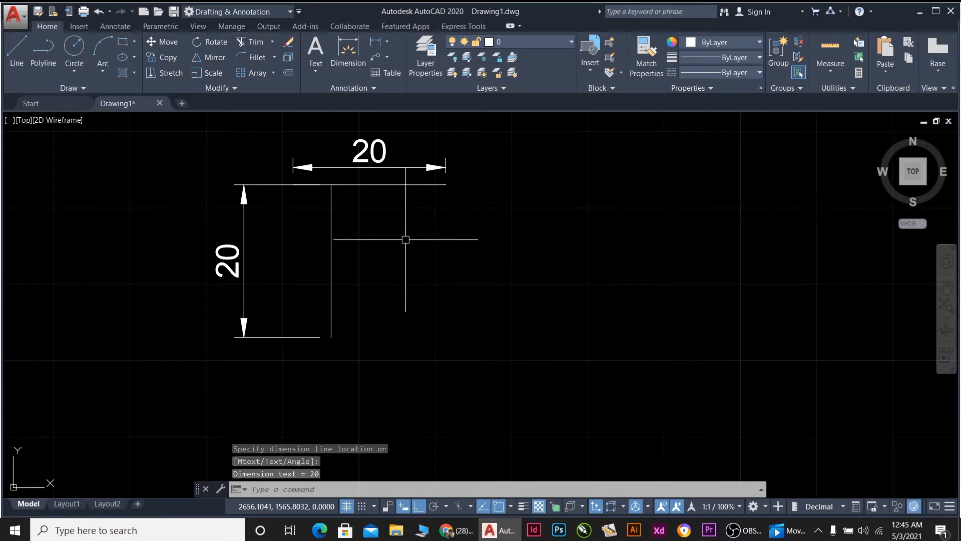
scroll(401, 239, down, 2)
scroll(402, 238, up, 4)
scroll(386, 236, down, 2)
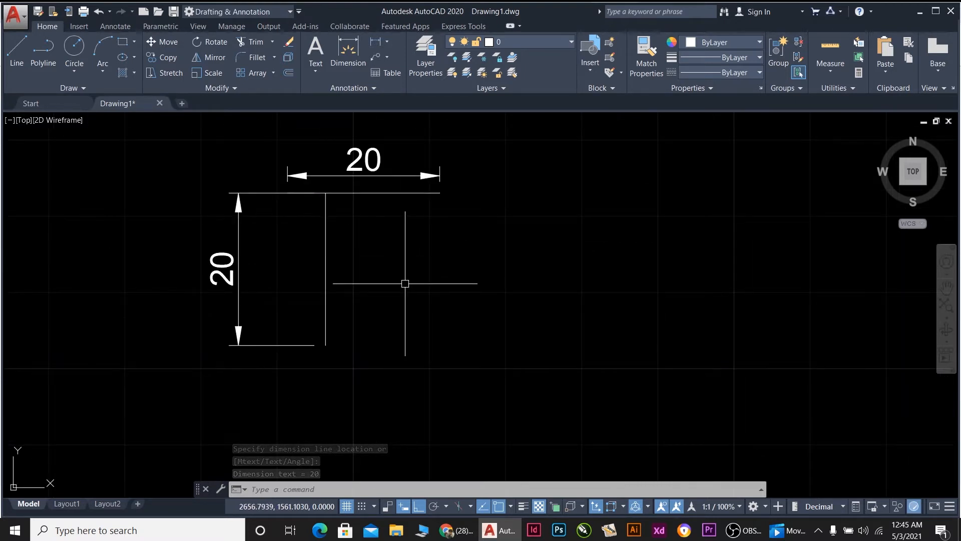
Undo both aligned dimensions and the last Lengthen operation on the two lines.
key(ctrl+z)
key(ctrl+z)
key(ctrl+z)
key(ctrl+z)
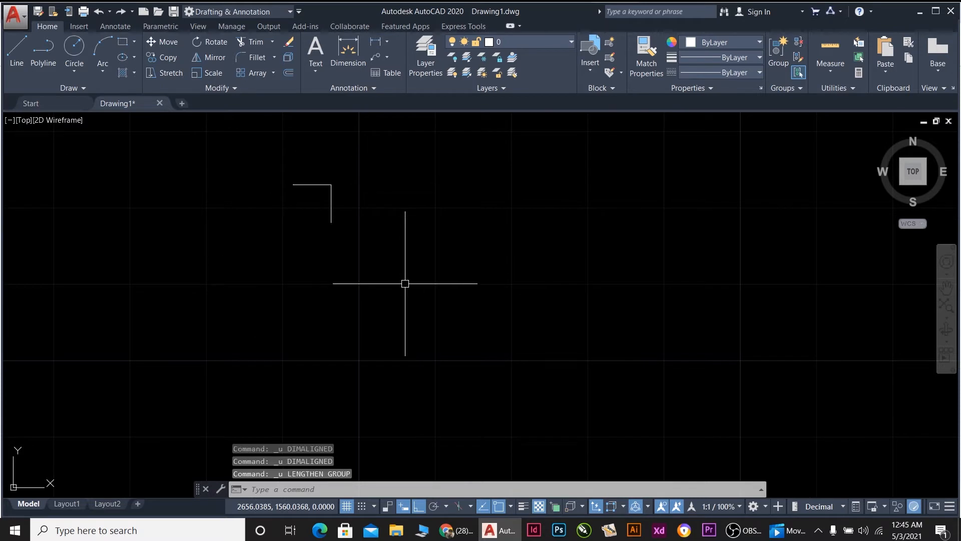
key(Escape)
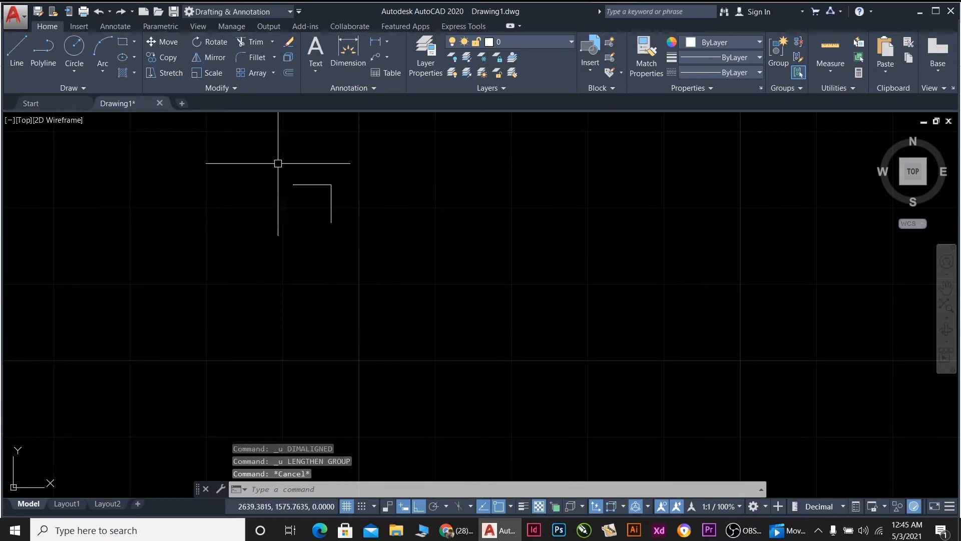
Use Lengthen with the Dynamic option to extend the vertical line's lower end 20 units downward.
click(222, 90)
click(183, 102)
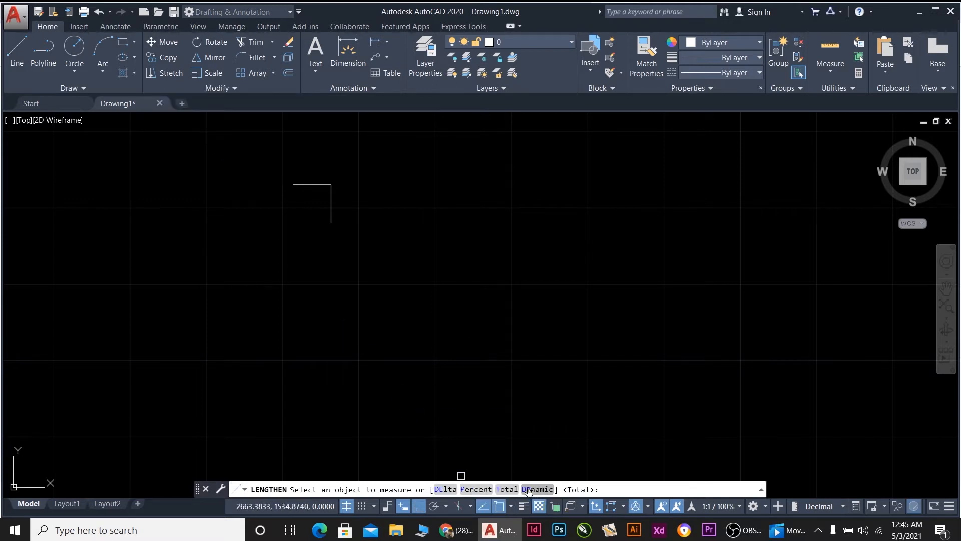
click(527, 489)
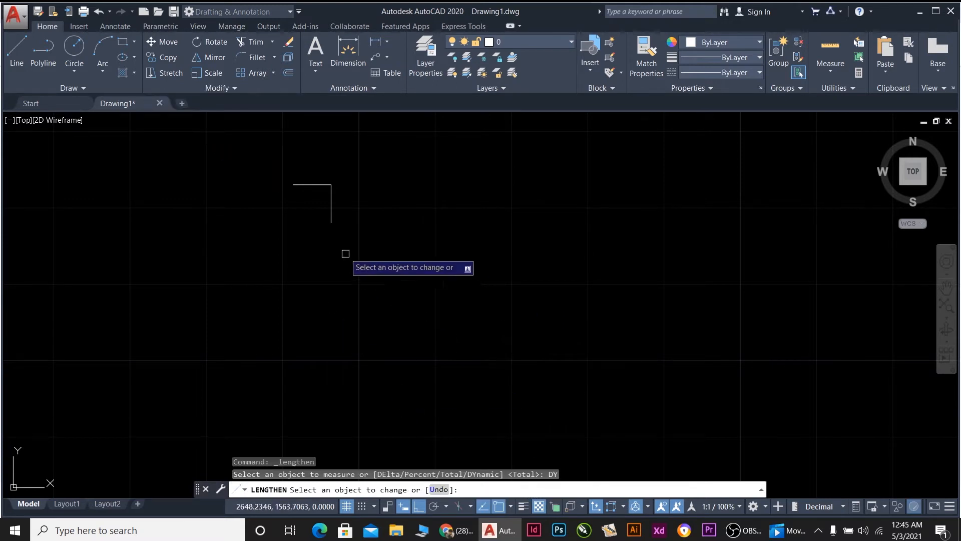
click(332, 222)
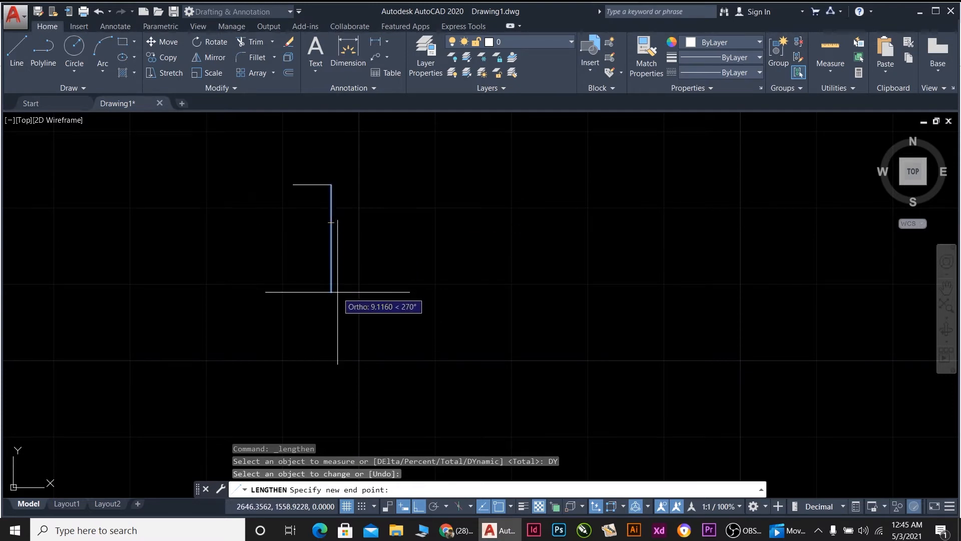
text(2)
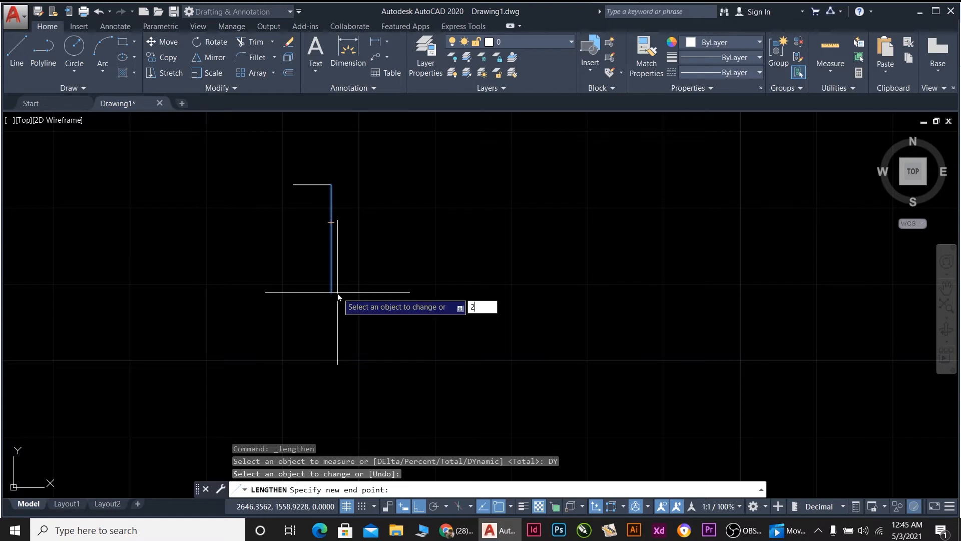
text(0)
key(Return)
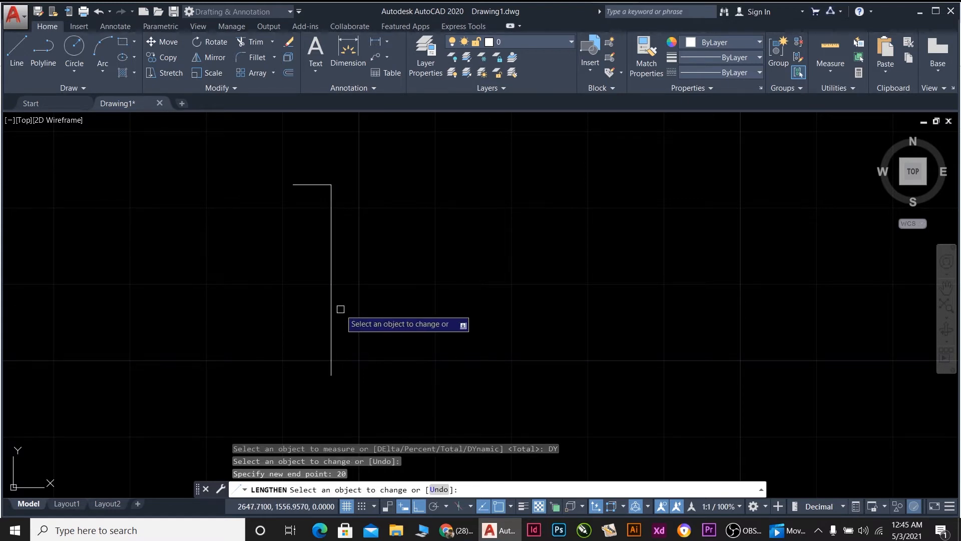
Extend the horizontal line's free left end 10 units to the left with dynamic Lengthen, and end the command.
click(291, 184)
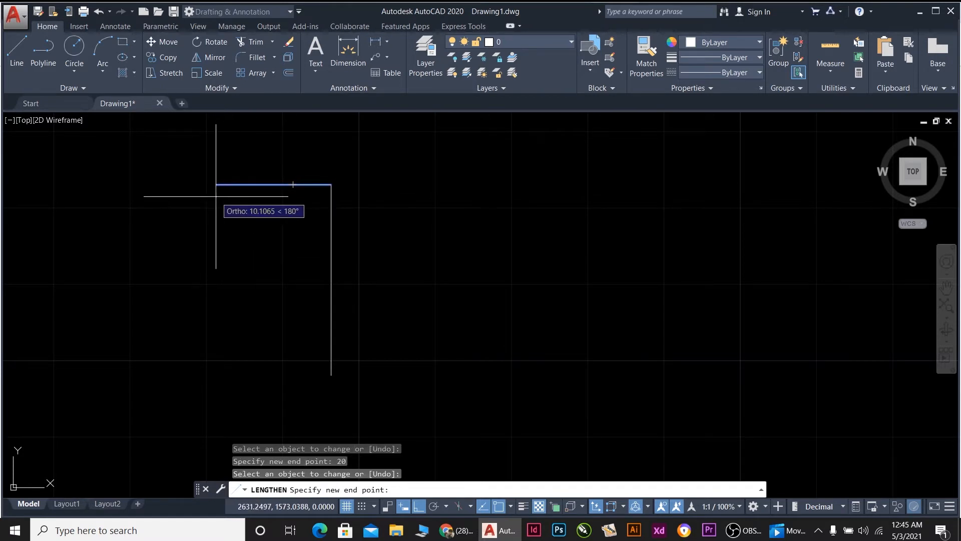
text(10)
key(Return)
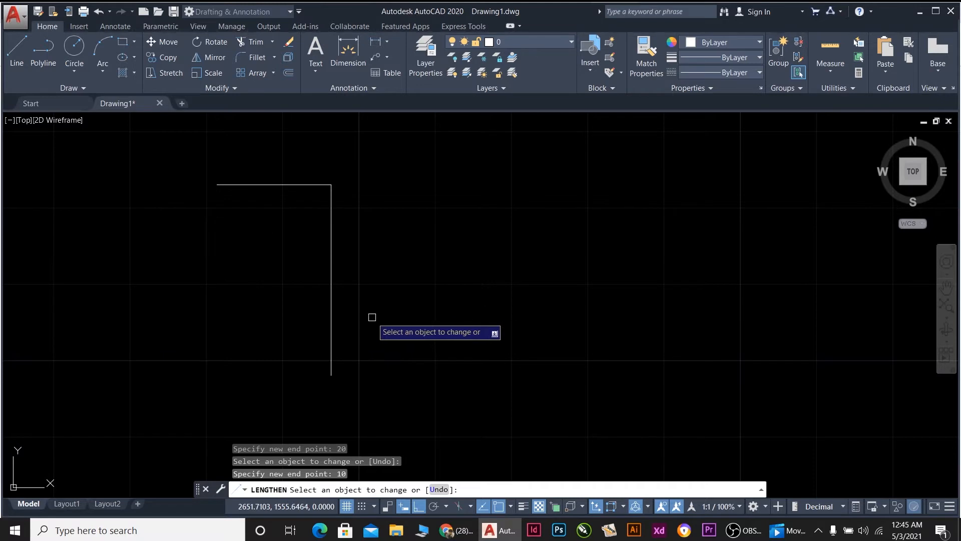
key(Escape)
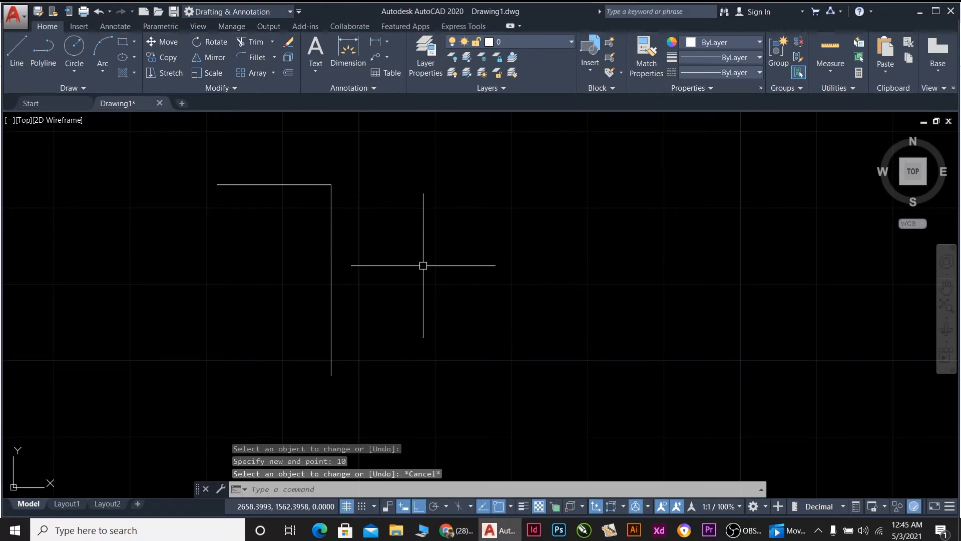
Draw a short horizontal line to the right of the vertical line, between its two ends in height.
text(l)
key(Return)
click(388, 236)
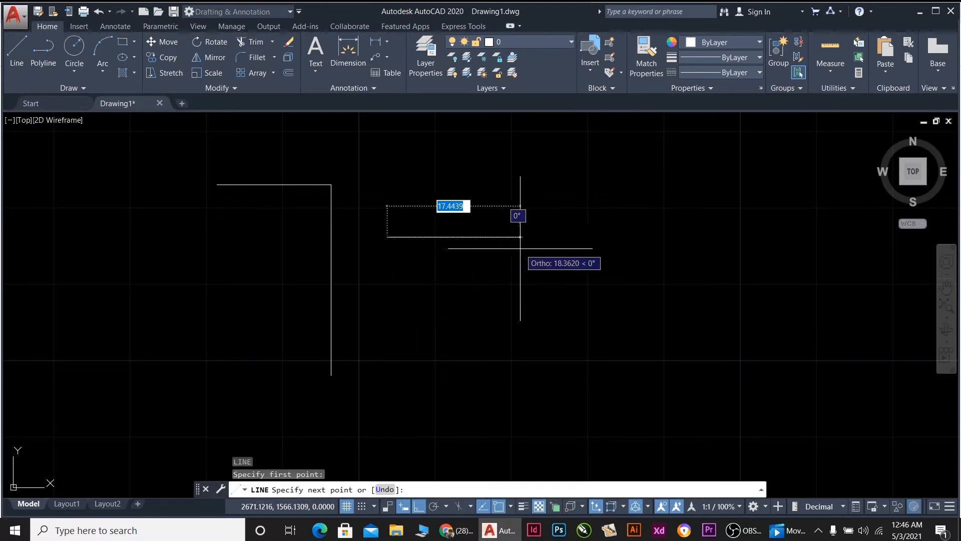
click(491, 246)
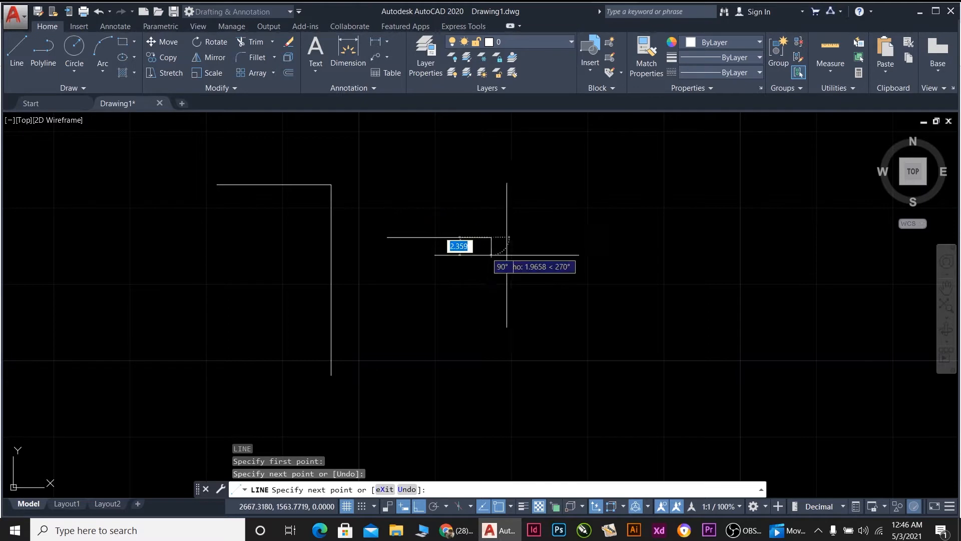
key(Return)
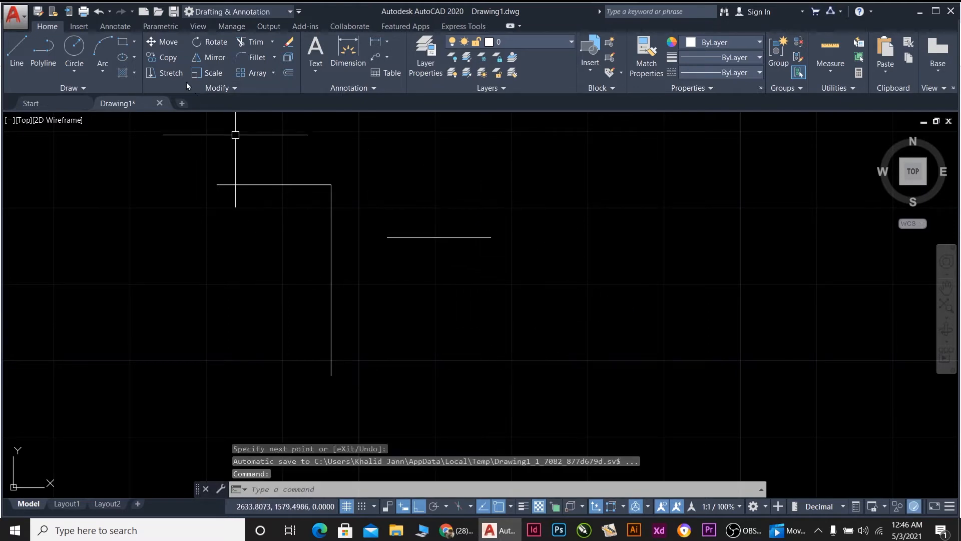
Extend the new horizontal line's right end 50 units to the right using Lengthen with the Dynamic option.
click(203, 89)
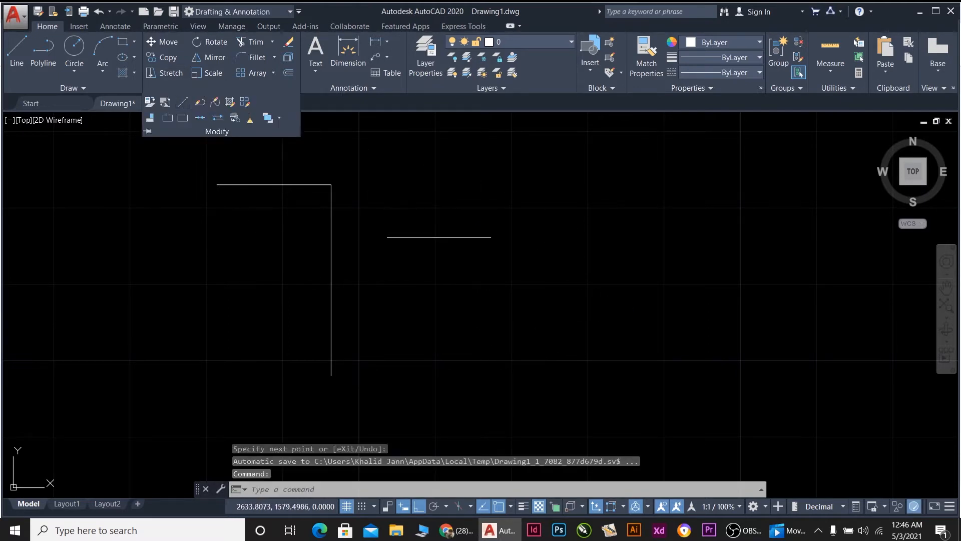
click(182, 102)
click(538, 489)
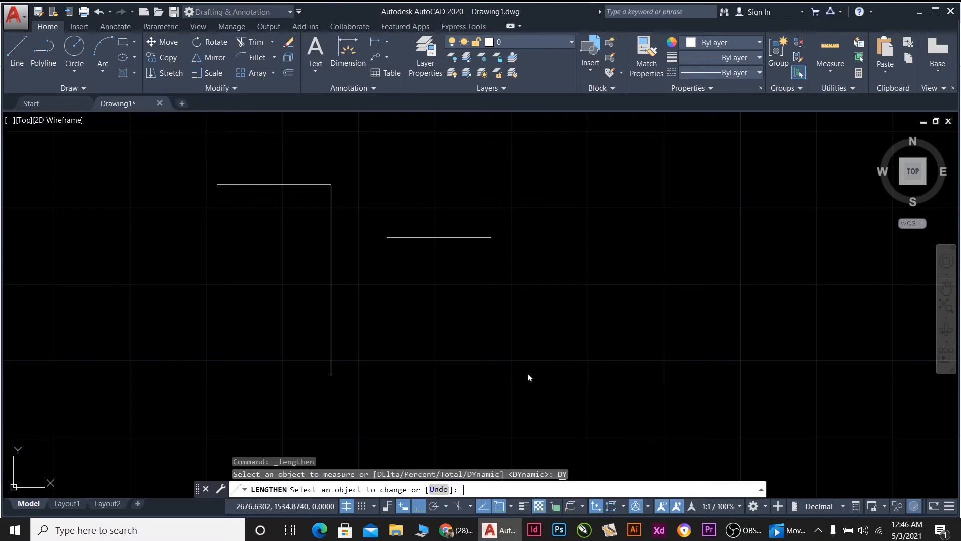
click(491, 237)
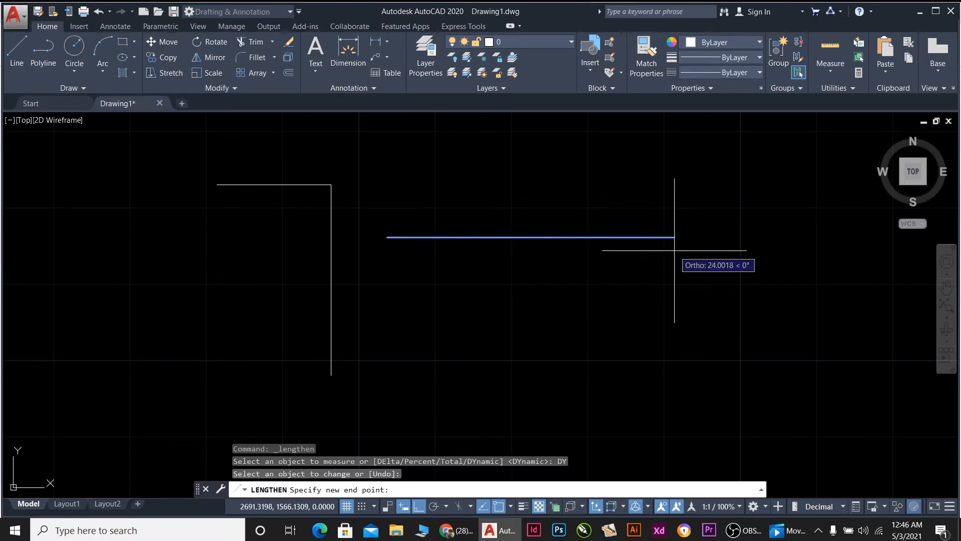
text(50)
key(Return)
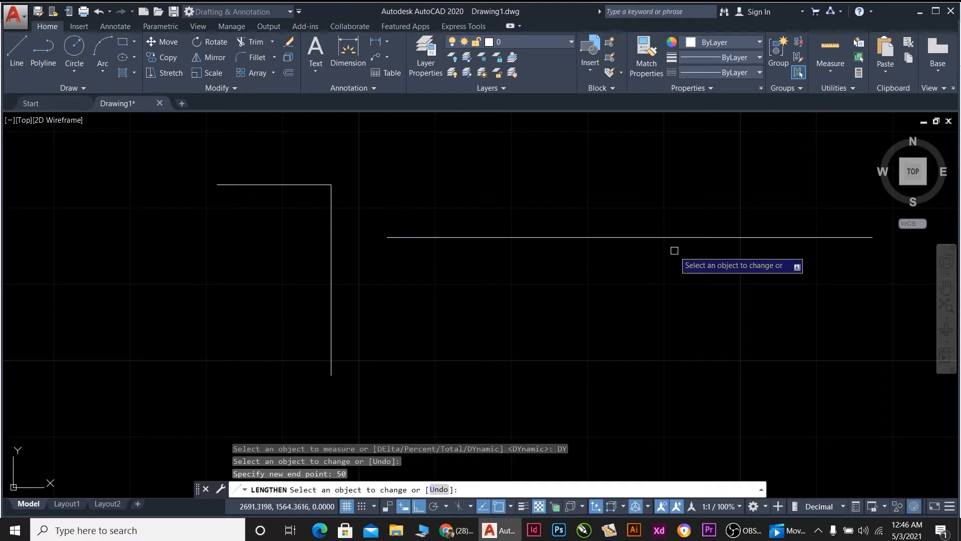
Shorten the upper horizontal line by moving its free left end 10 units to the right with dynamic Lengthen.
click(216, 185)
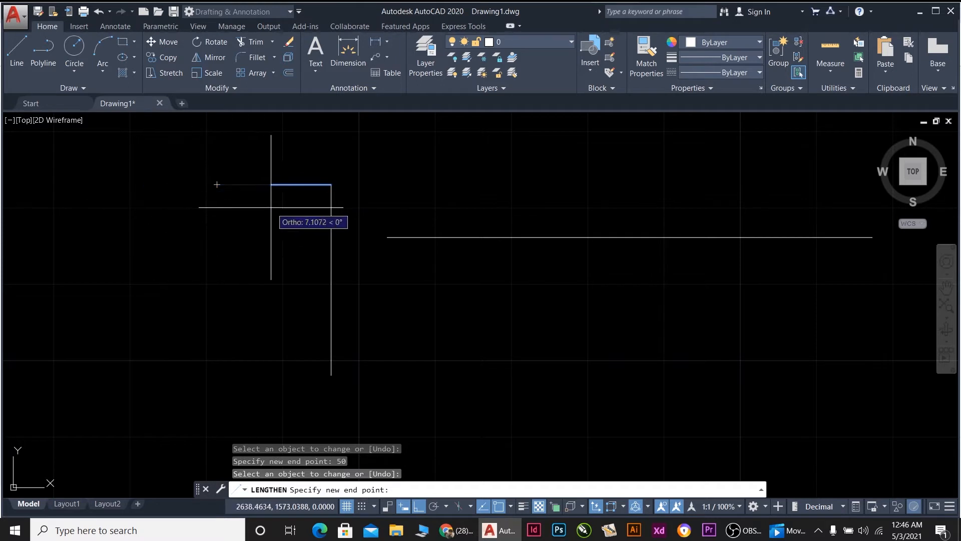
text(1)
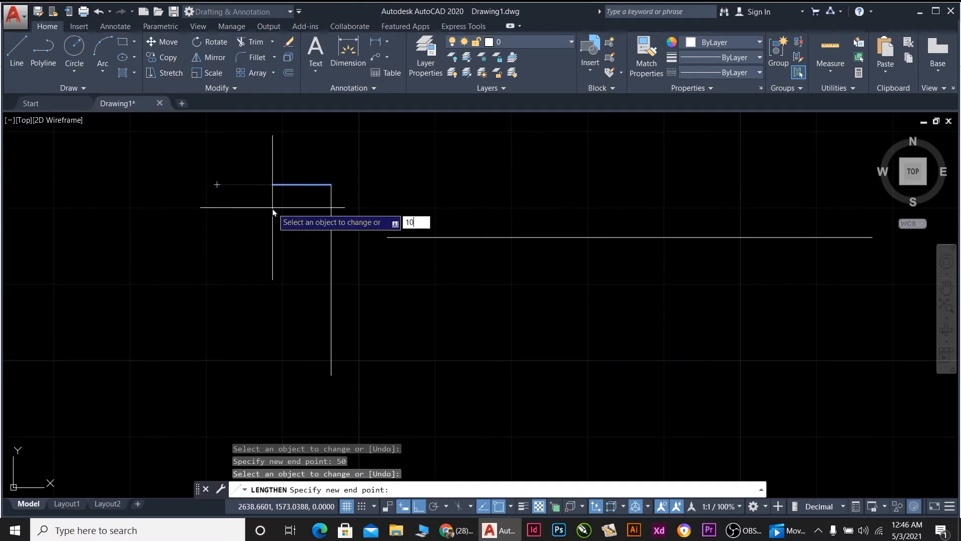
text(0)
key(Return)
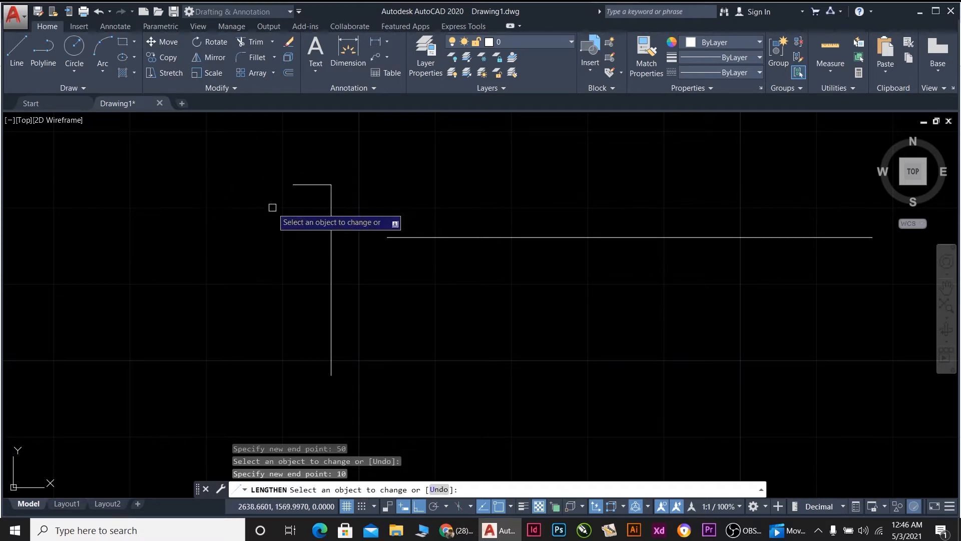
Shorten the vertical line dynamically so its lower end aligns with the long horizontal line's level, and end Lengthen.
click(330, 372)
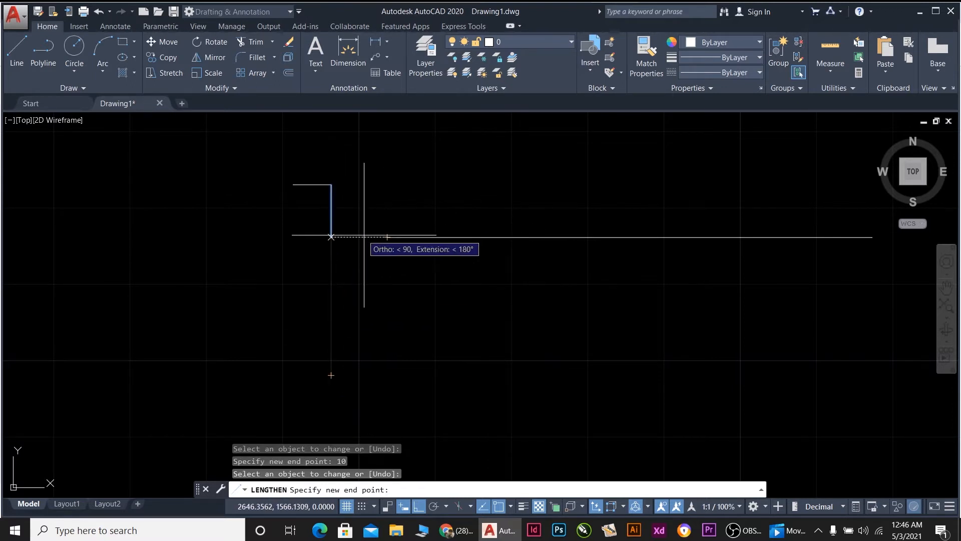
click(331, 237)
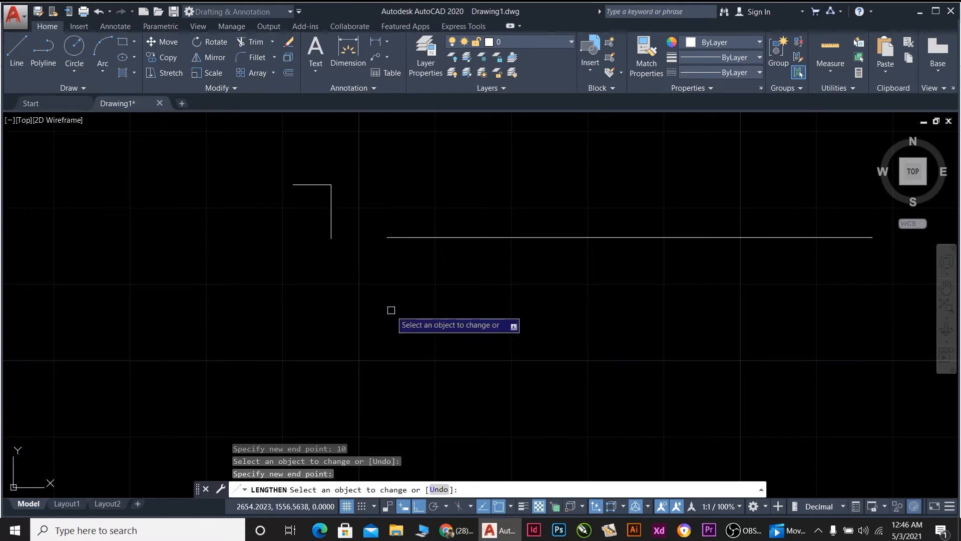
key(Escape)
click(219, 88)
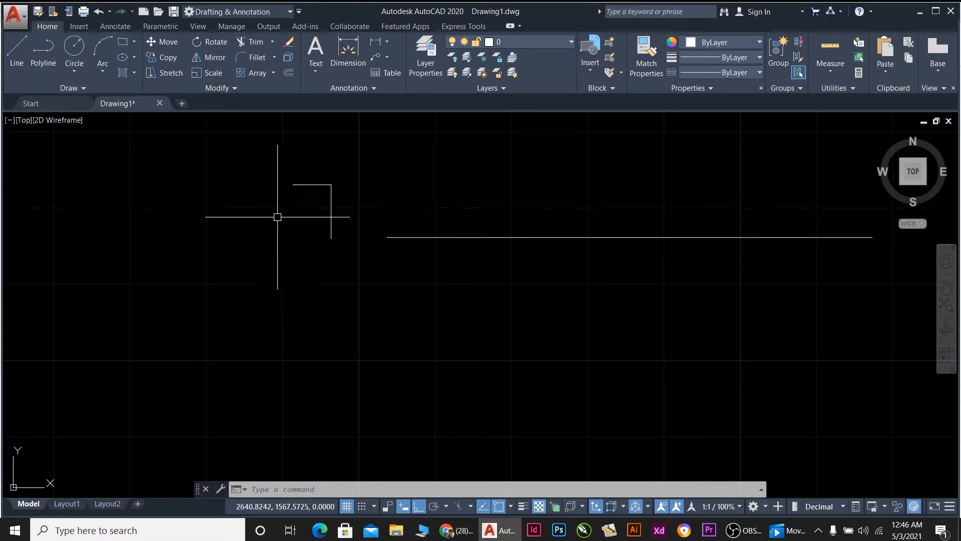
click(209, 87)
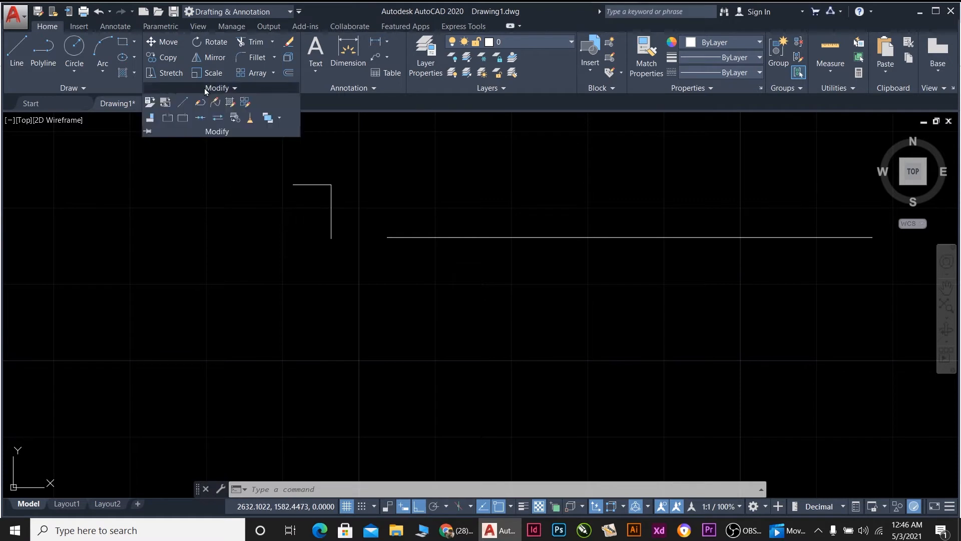
click(150, 121)
key(Escape)
key(Escape)
scroll(310, 170, down, 4)
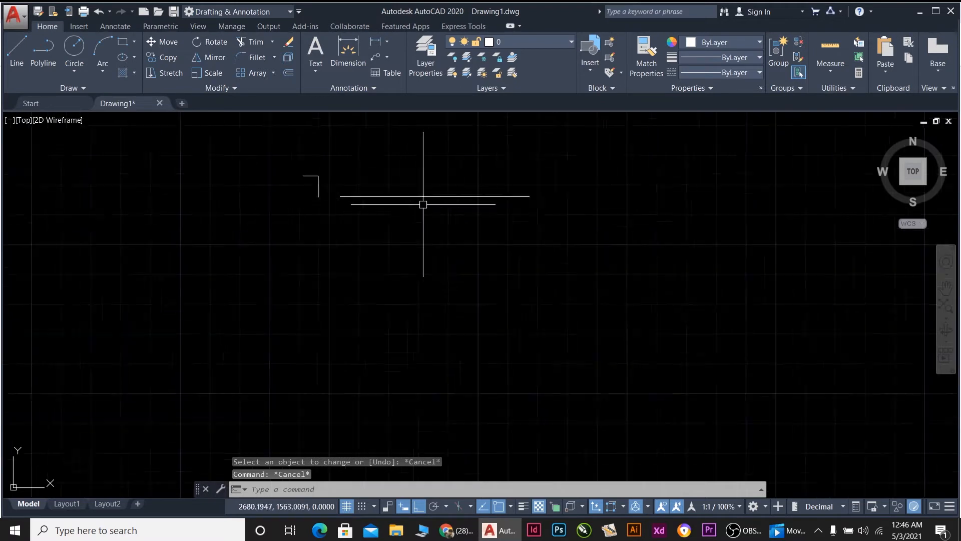
scroll(423, 204, up, 2)
scroll(485, 162, up, 2)
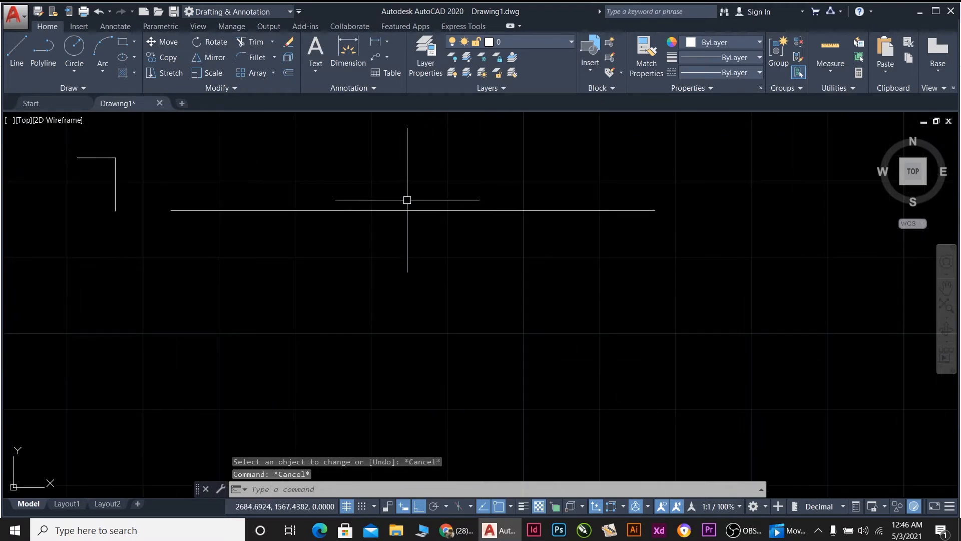
scroll(400, 198, down, 2)
scroll(317, 230, down, 2)
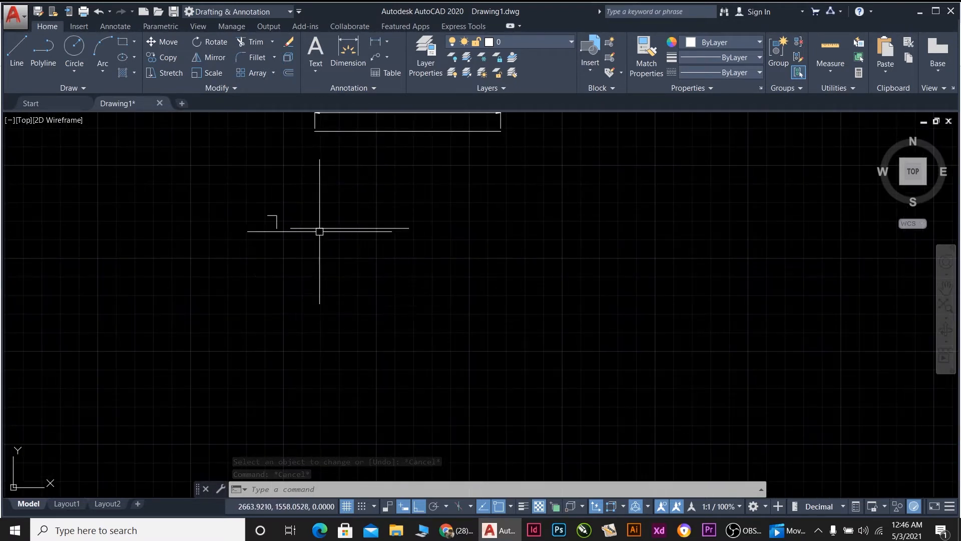
Draw a large rectangle about 67 units wide in the empty space below the long horizontal line.
scroll(307, 279, up, 2)
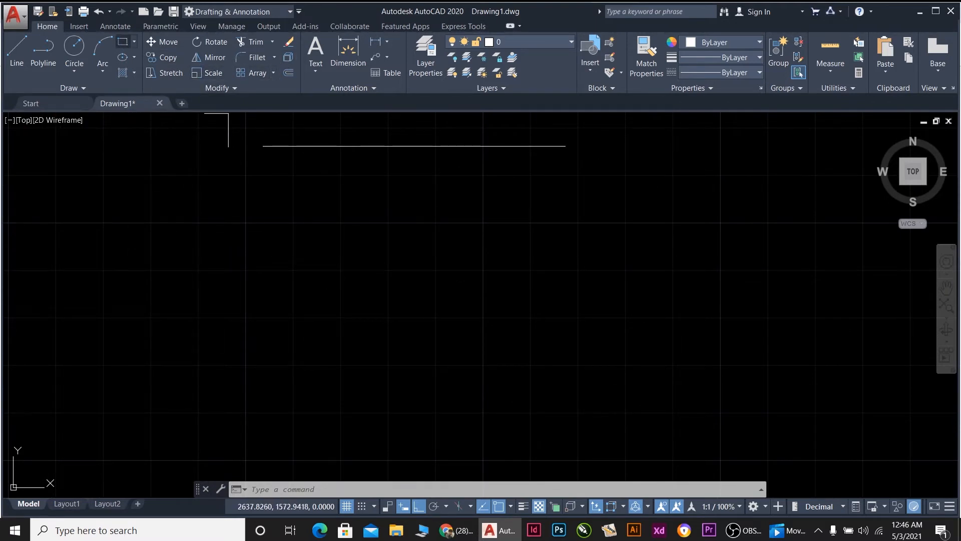
click(123, 42)
click(249, 327)
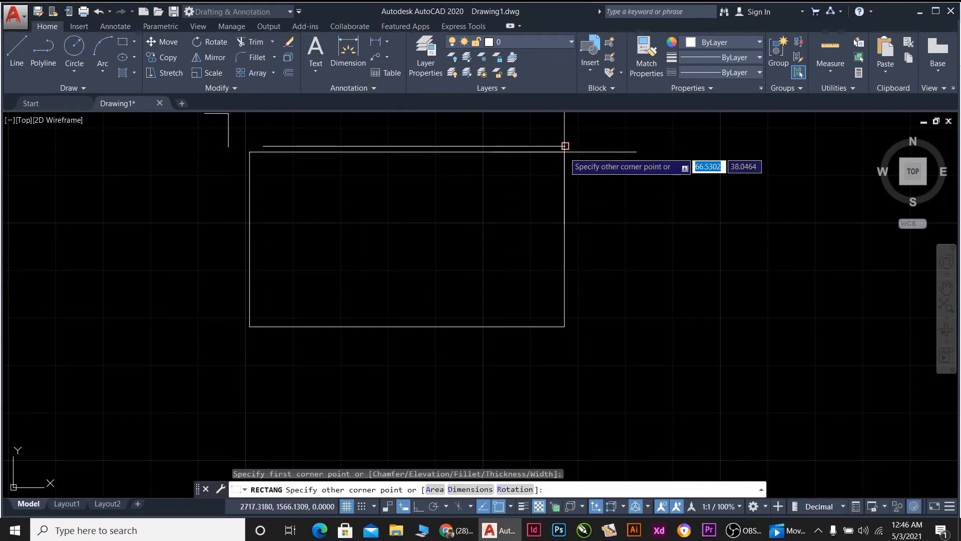
click(565, 182)
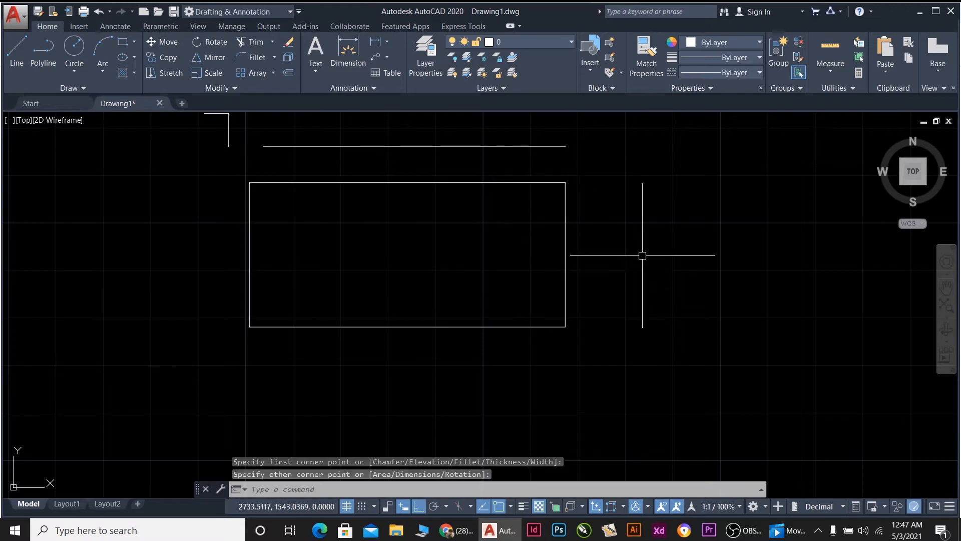
Erase the long horizontal line above the large rectangle.
scroll(492, 157, up, 2)
scroll(489, 159, down, 2)
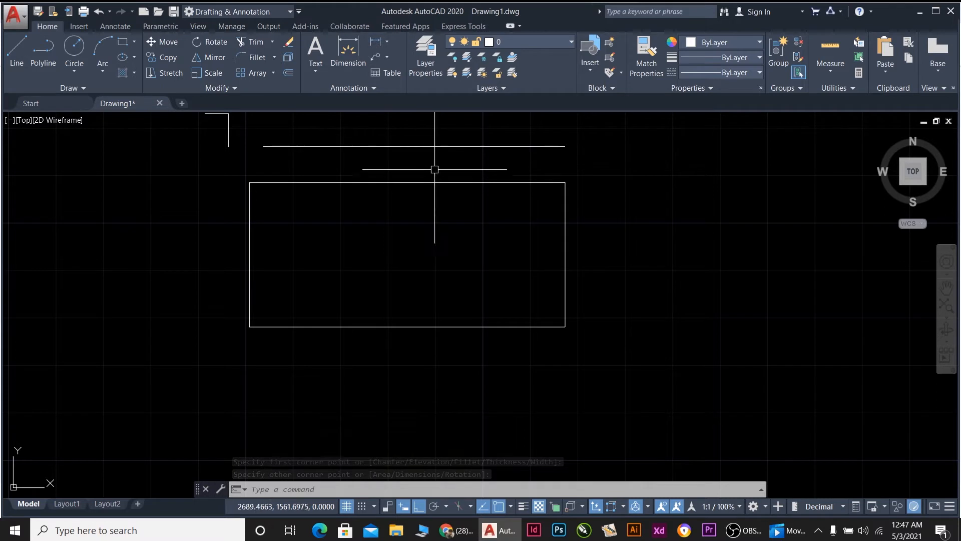
click(456, 153)
click(422, 133)
key(Delete)
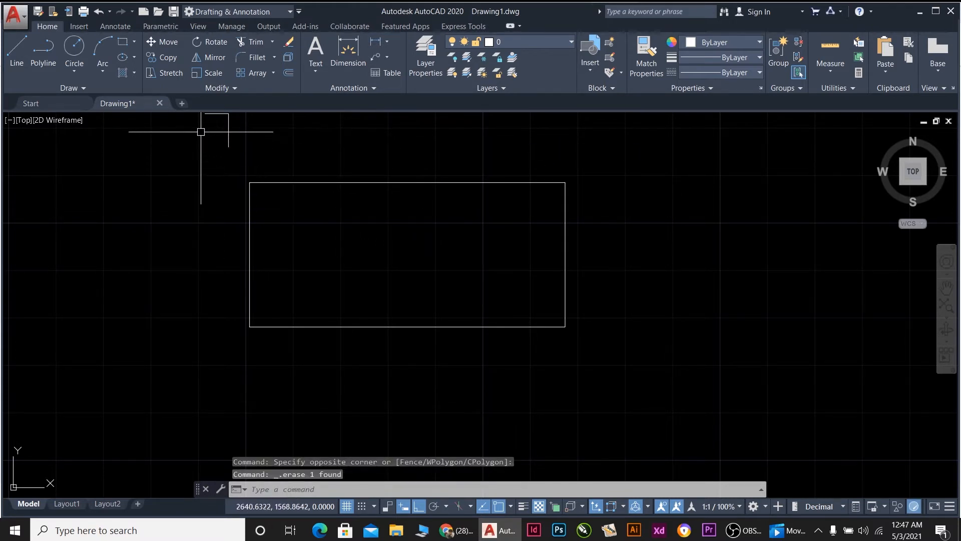
Draw a thin, narrower rectangle above the top edge of the large rectangle.
key(Return)
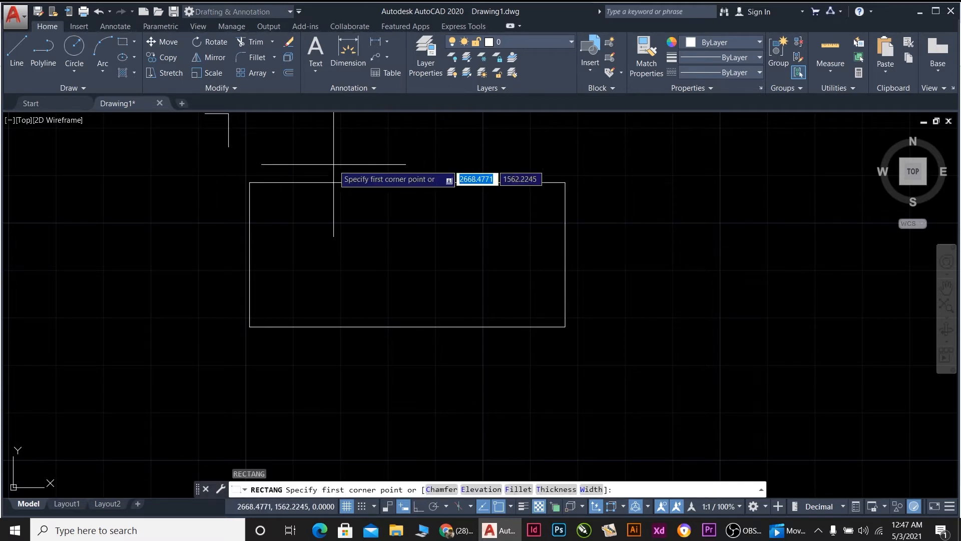
click(328, 145)
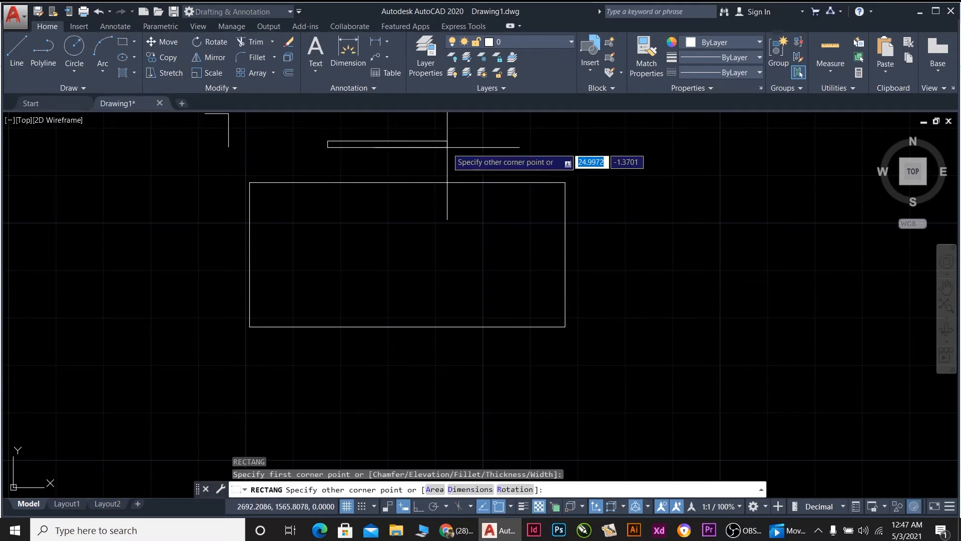
click(489, 158)
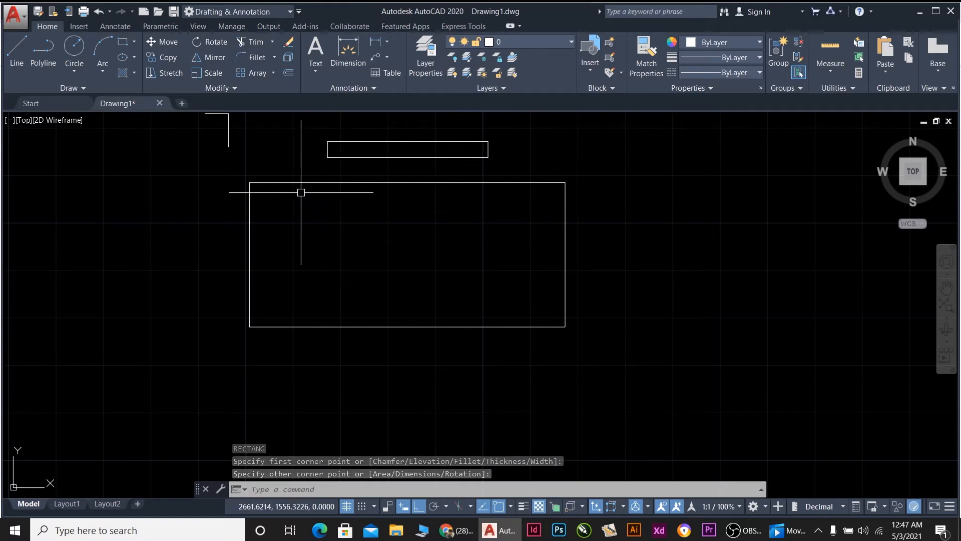
Explode the large rectangle into separate lines and check that its top and left edges can be selected individually.
click(286, 183)
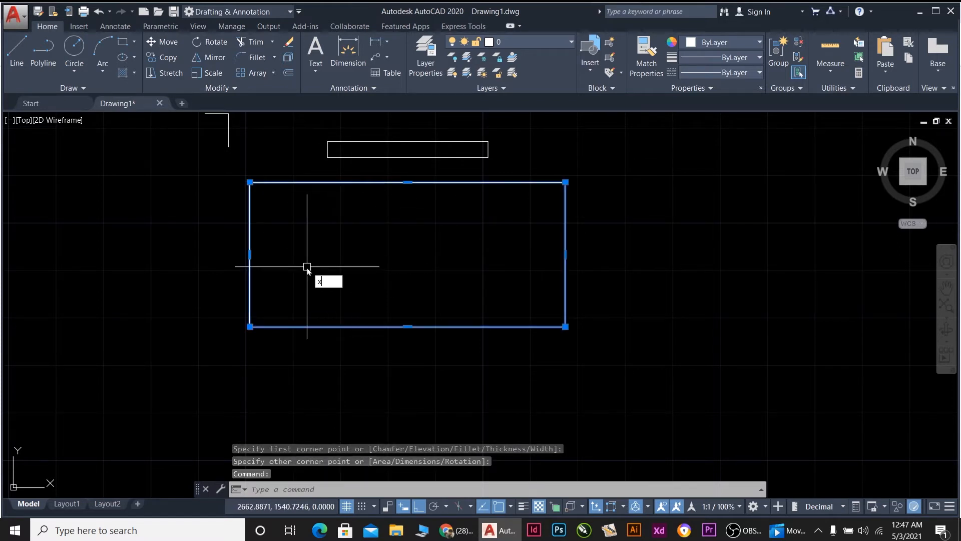
key(Return)
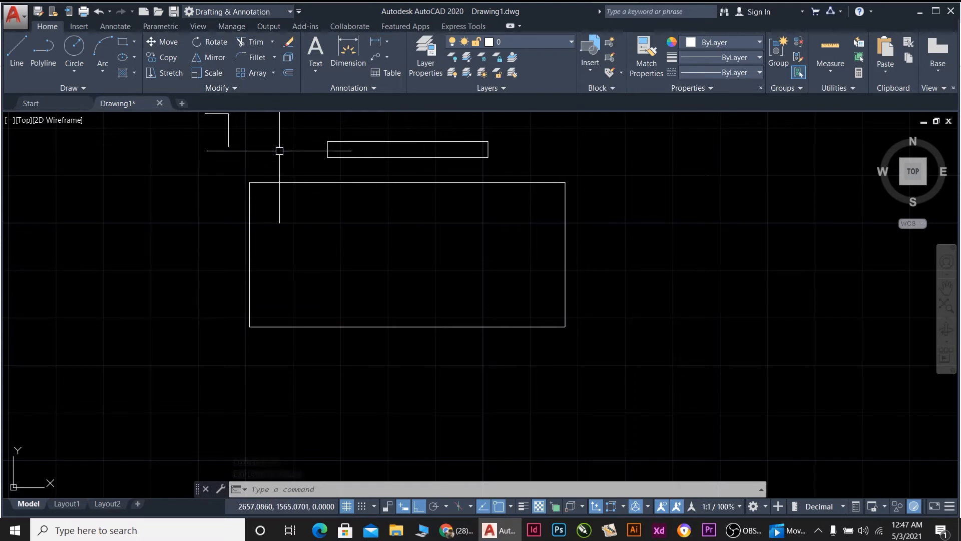
click(291, 181)
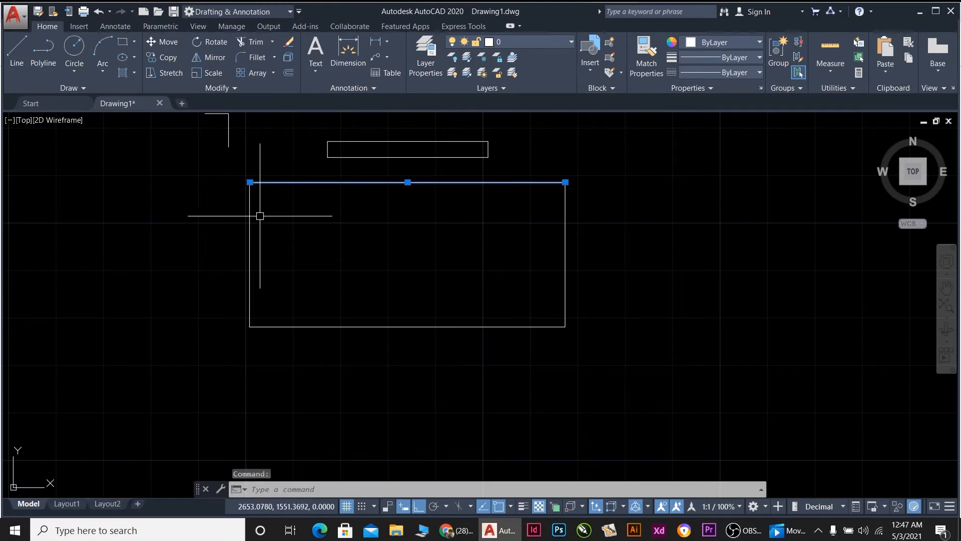
click(250, 211)
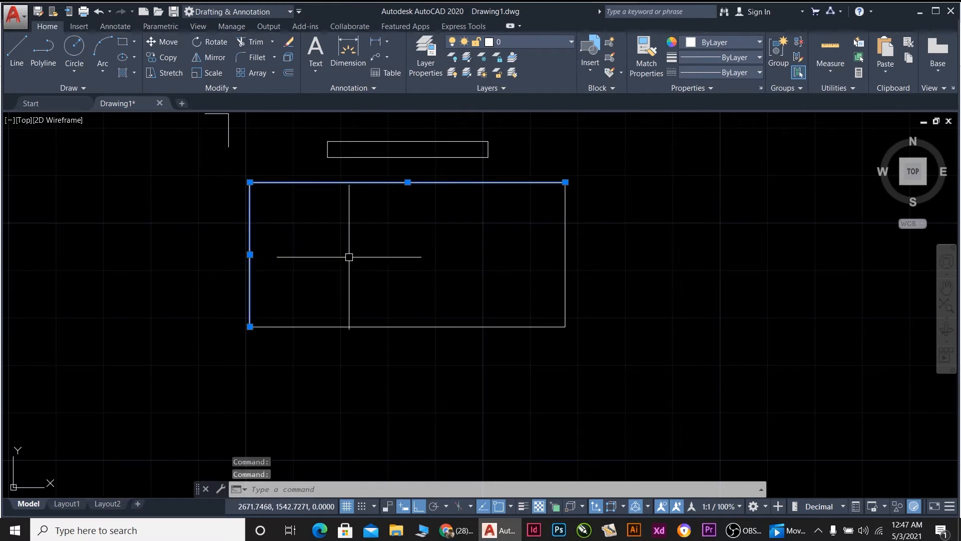
key(Escape)
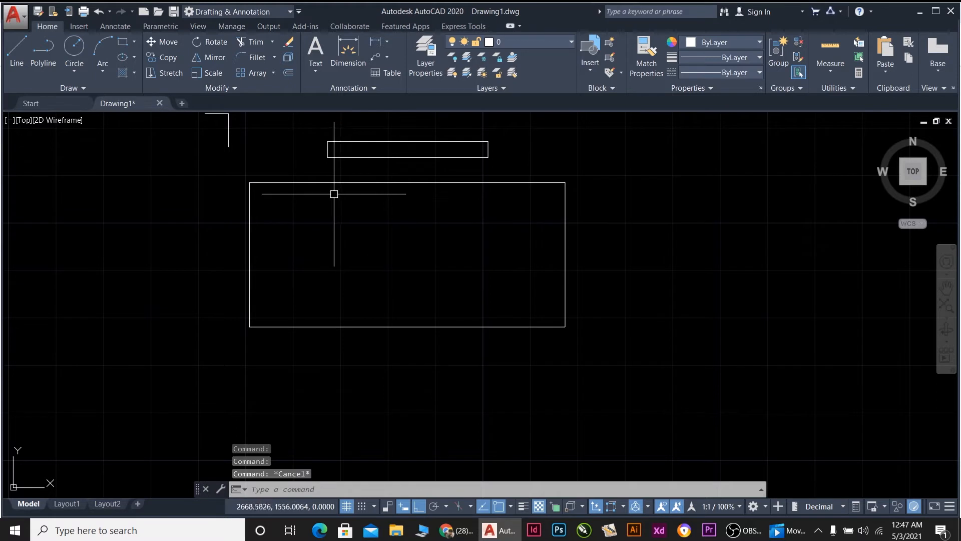
Draw a vertical line about 14 units long crossing the large rectangle's top edge near its left corner.
text(l)
key(Return)
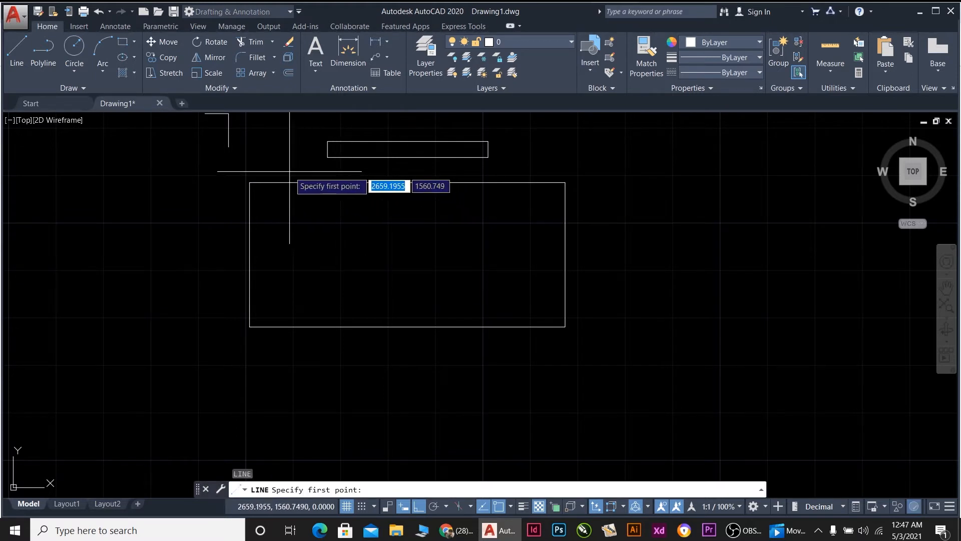
click(290, 172)
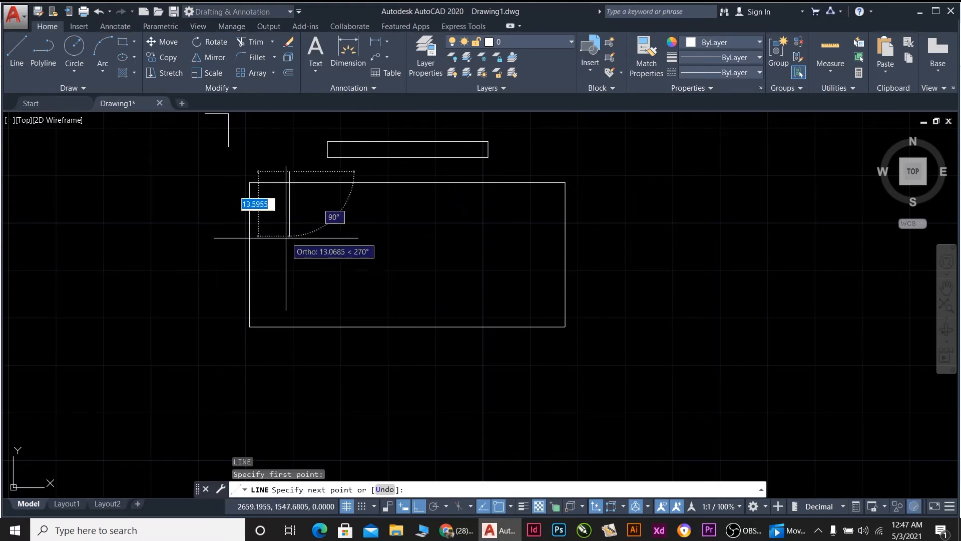
key(Return)
Copy the short vertical line to the right by its midpoint grip, so that two parallel lines cross the top edge.
click(337, 251)
click(280, 219)
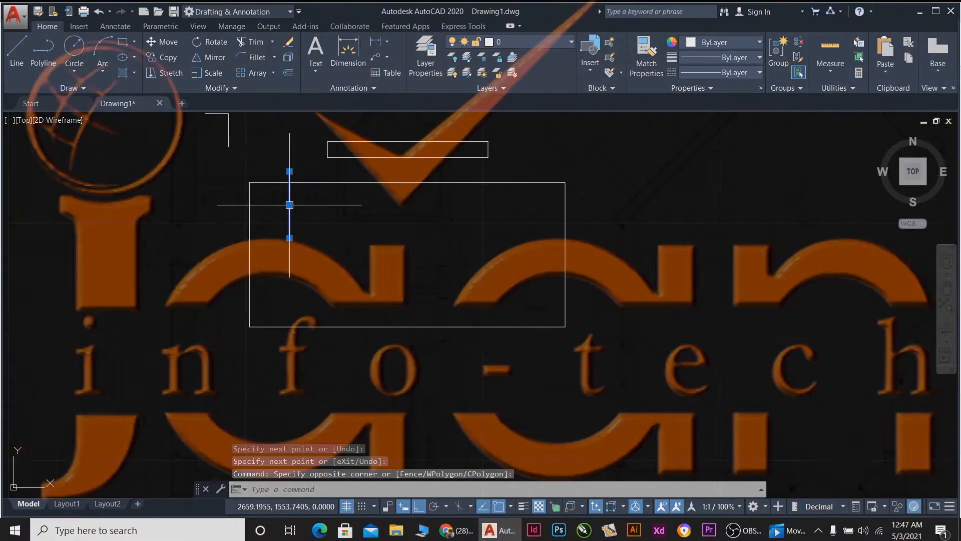
click(290, 204)
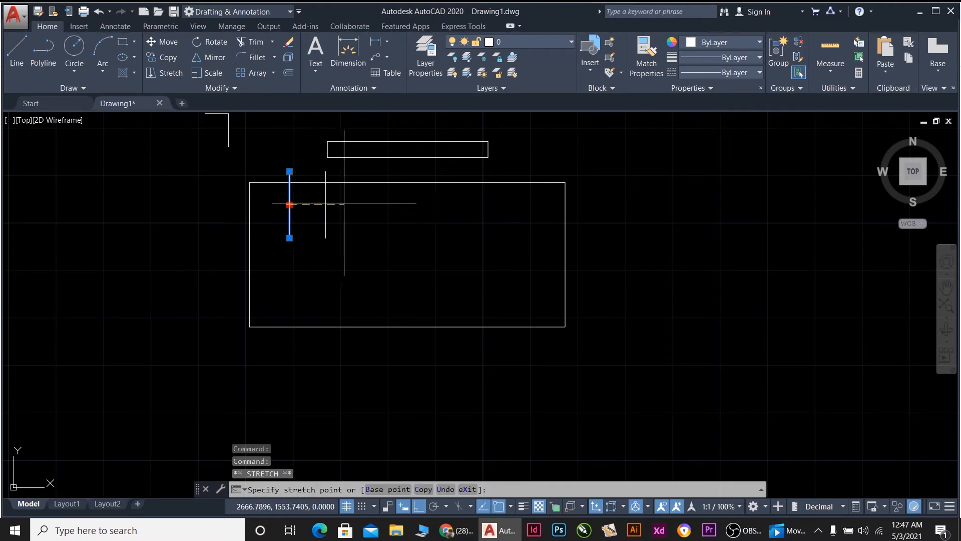
key(Escape)
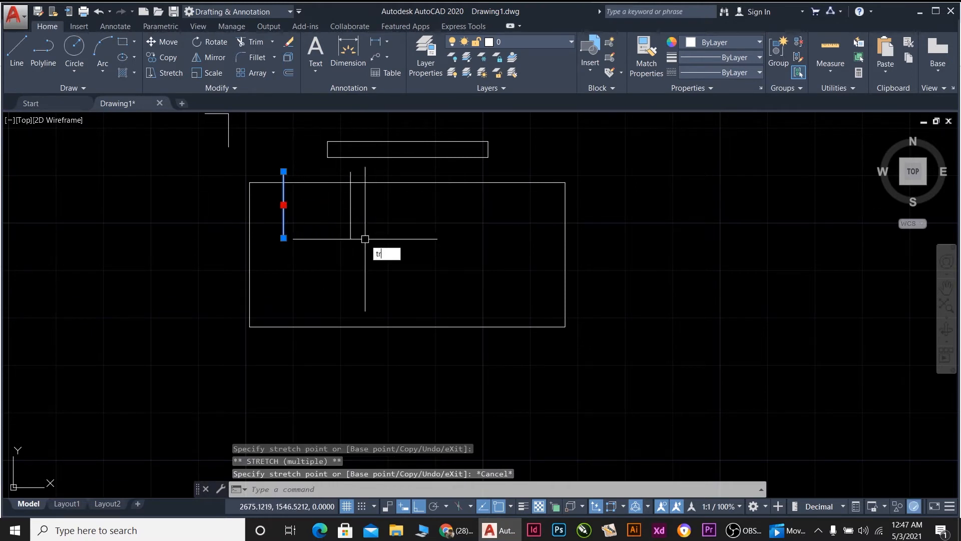
text(tr)
key(Return)
key(Escape)
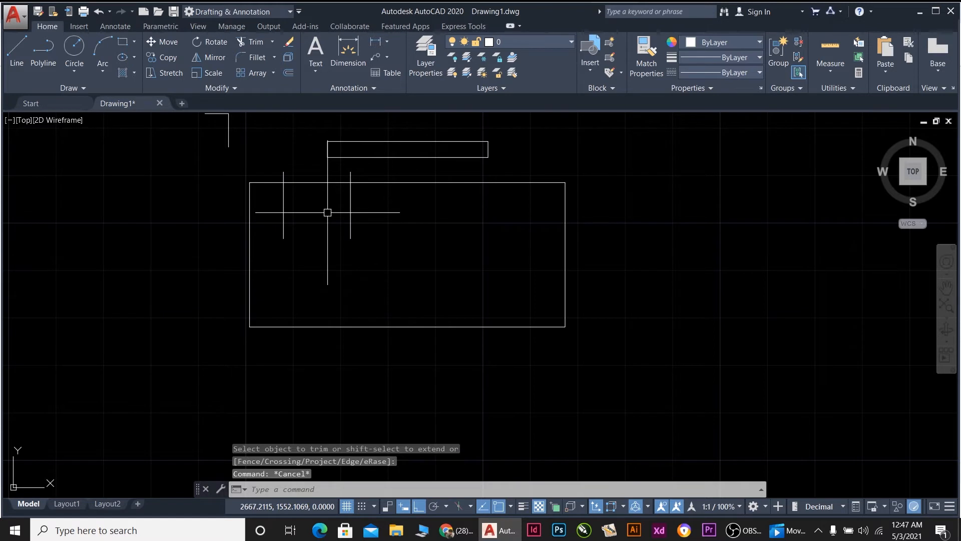
Trim away the top edge's segment between the two vertical lines and the parts of those lines inside the large rectangle.
text(tr)
key(Return)
click(327, 201)
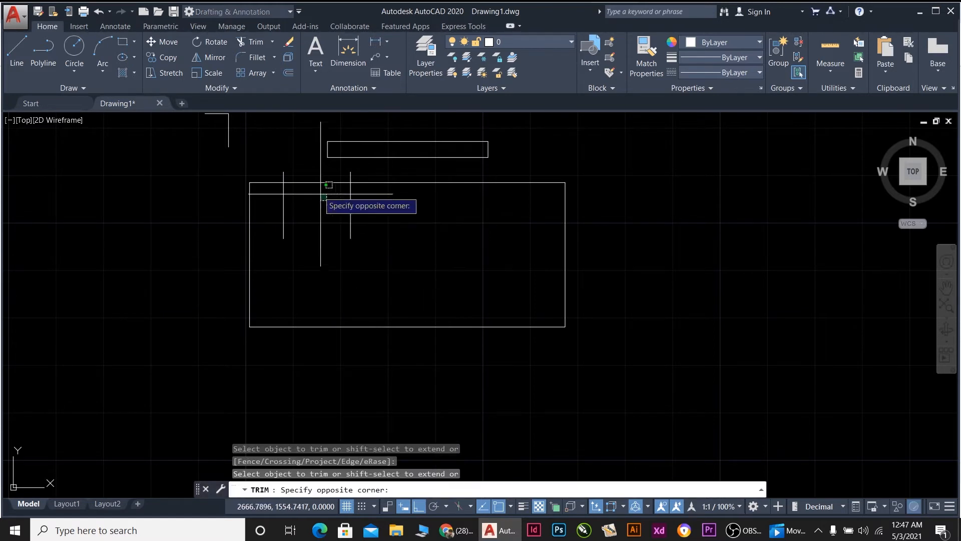
click(313, 169)
click(367, 246)
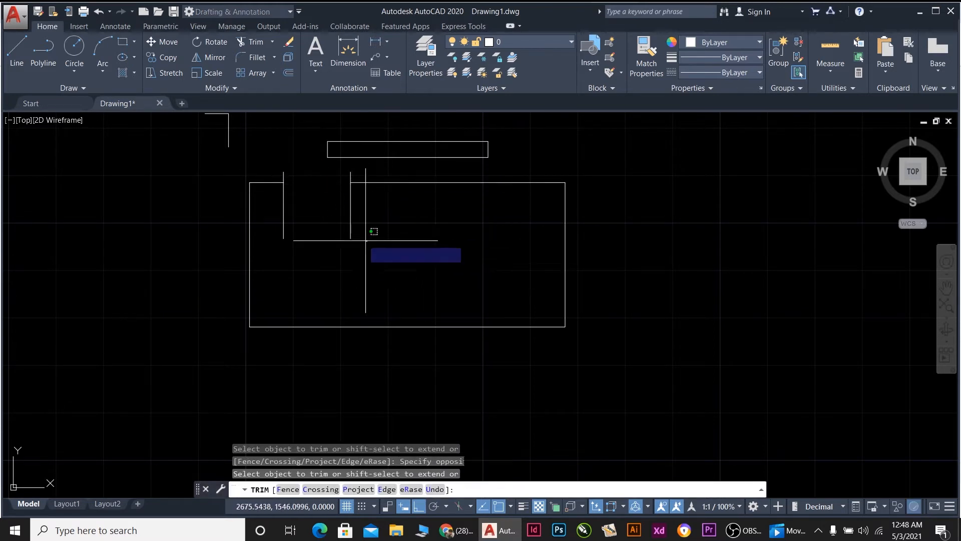
click(275, 219)
click(351, 175)
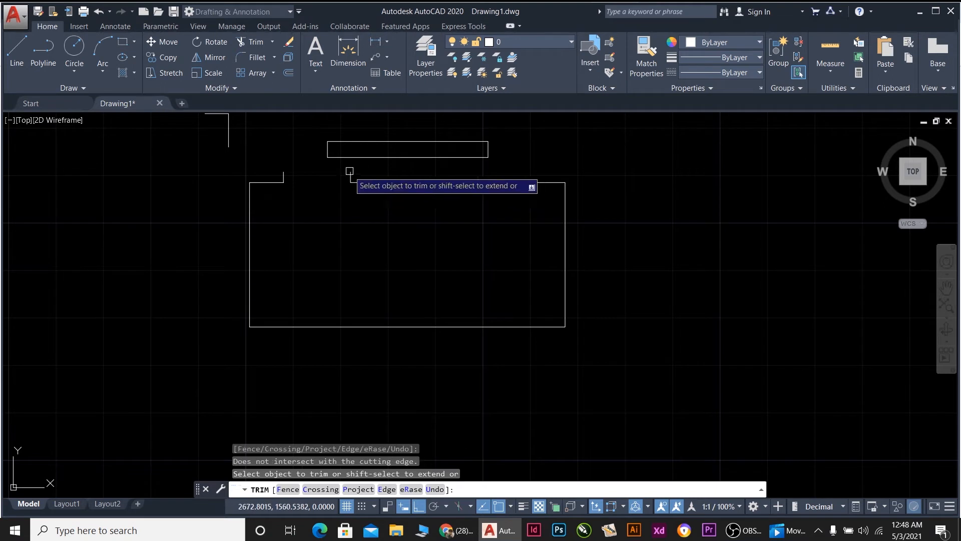
key(Escape)
Delete the two short vertical stubs left above the gap in the top edge.
click(279, 159)
click(371, 200)
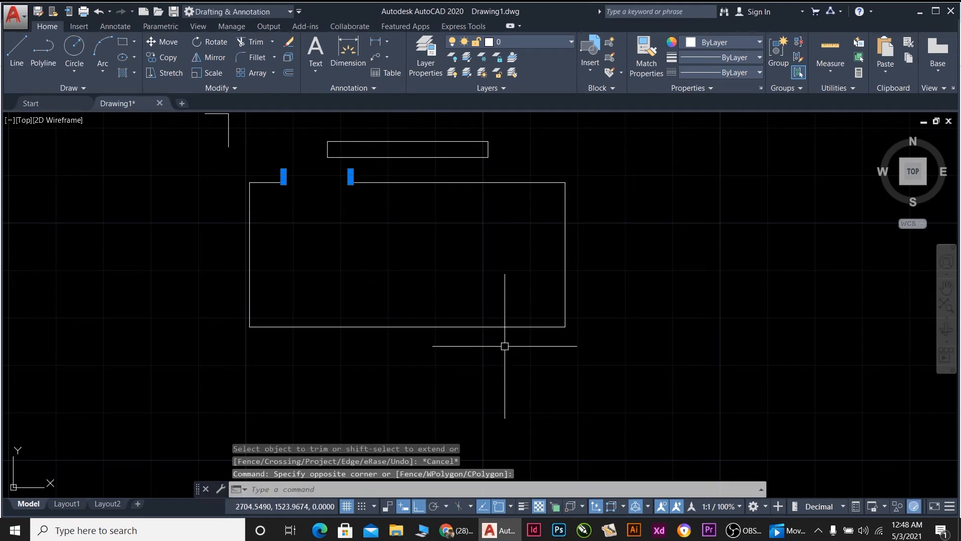
key(Delete)
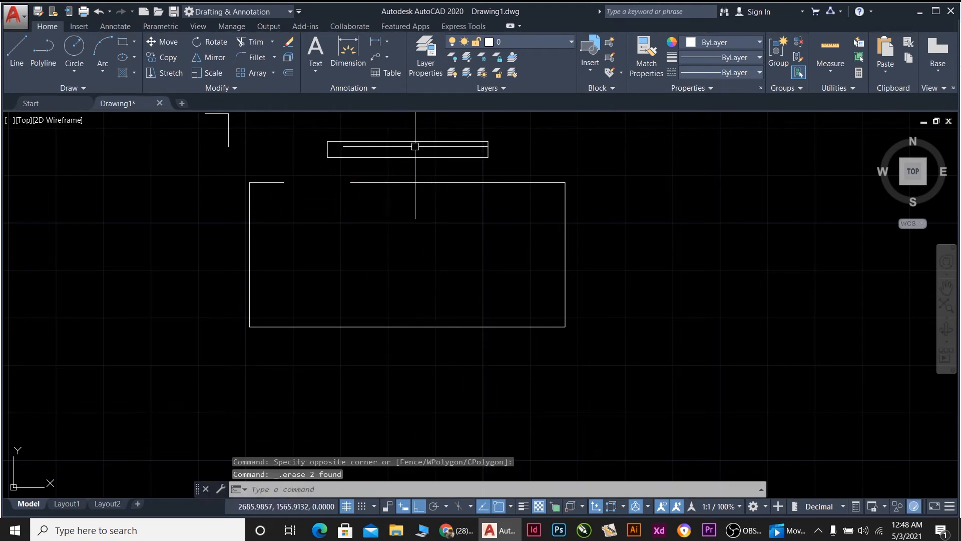
Align the thin rectangle's two bottom corners with the left and right ends of the top-edge gap, without scaling it.
scroll(388, 133, down, 4)
scroll(397, 119, up, 4)
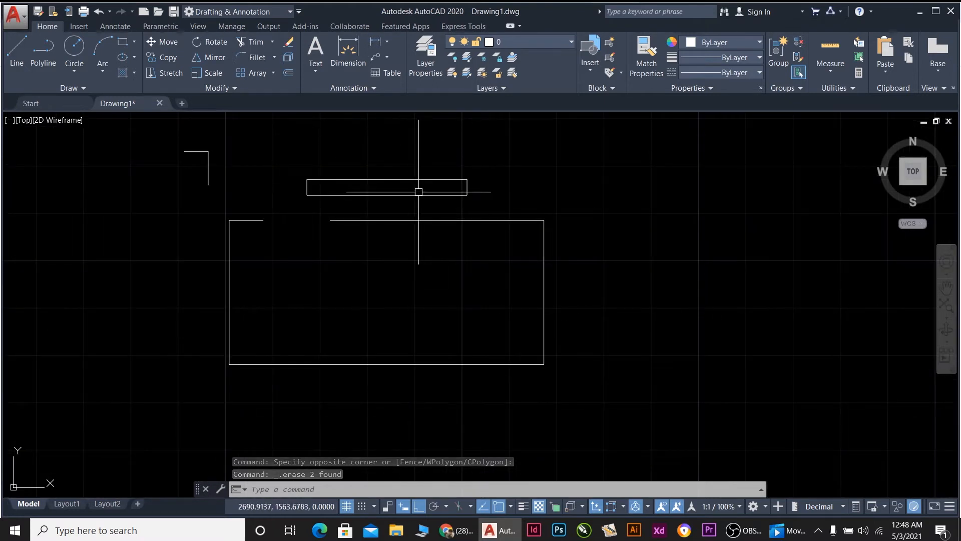
scroll(418, 191, up, 2)
scroll(357, 221, down, 2)
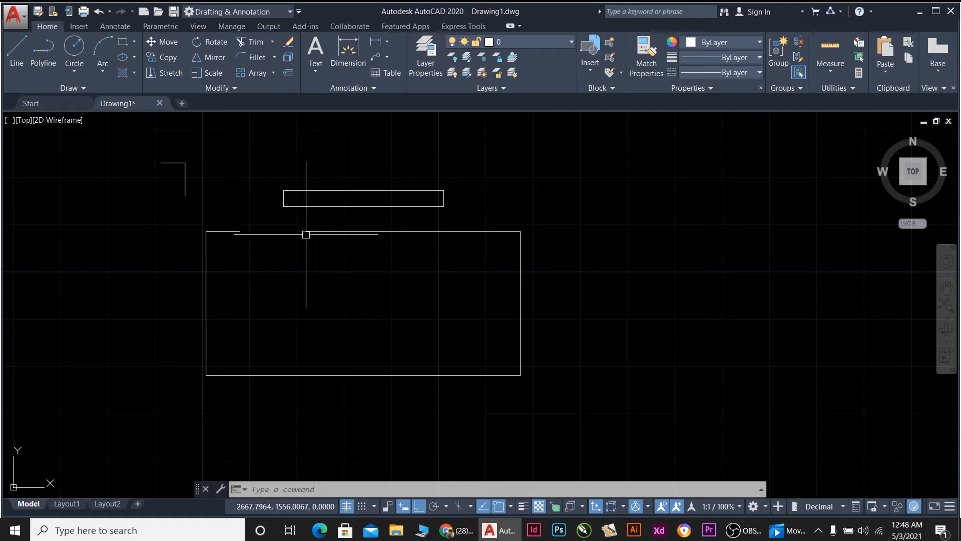
click(207, 89)
click(150, 119)
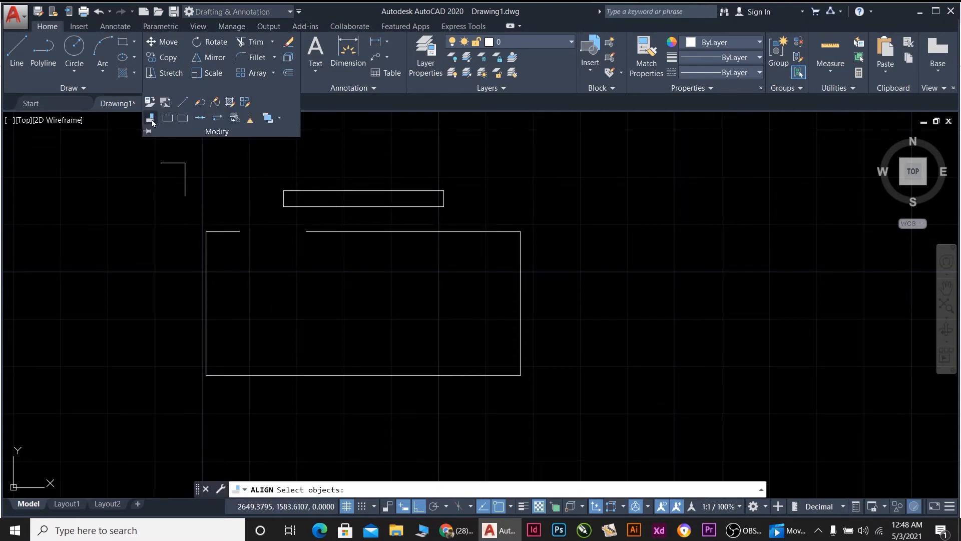
click(311, 191)
key(Return)
click(284, 206)
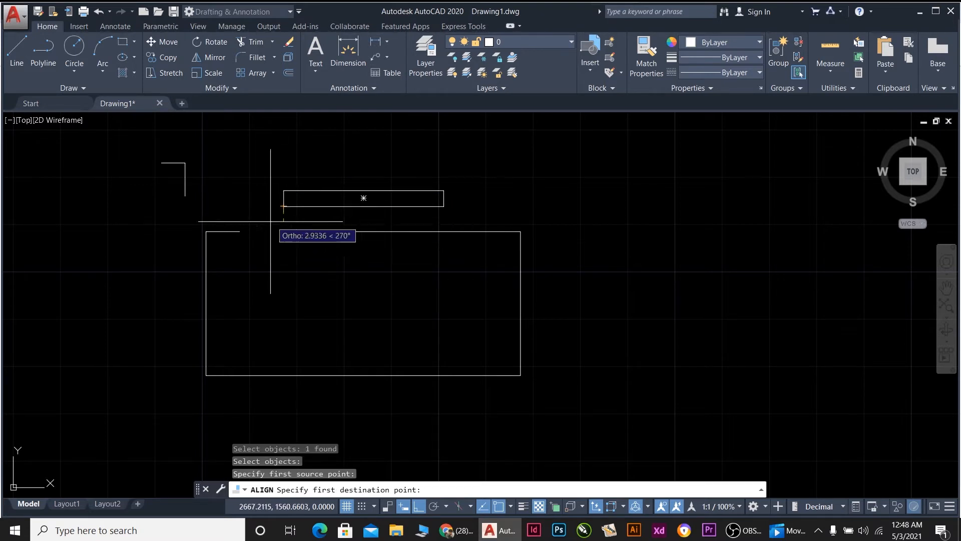
click(240, 231)
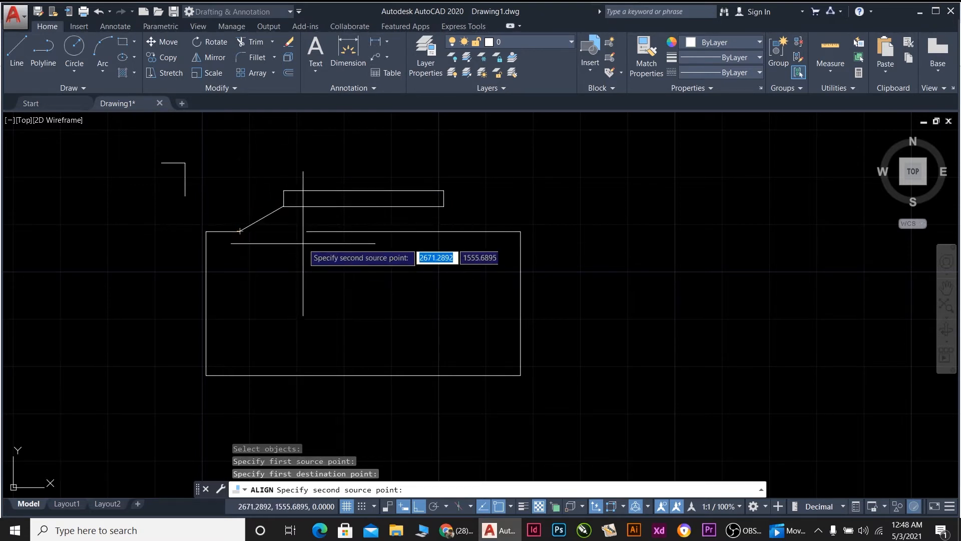
click(443, 206)
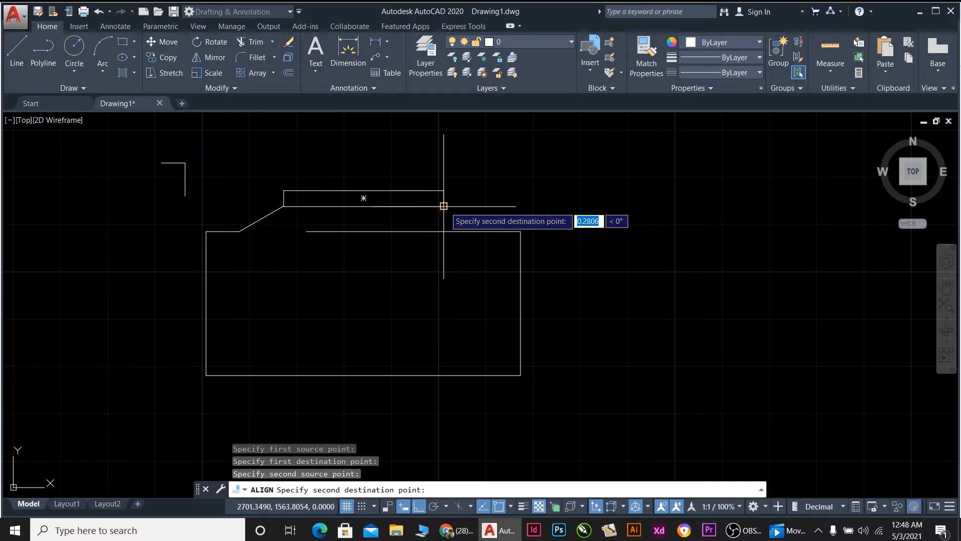
click(306, 231)
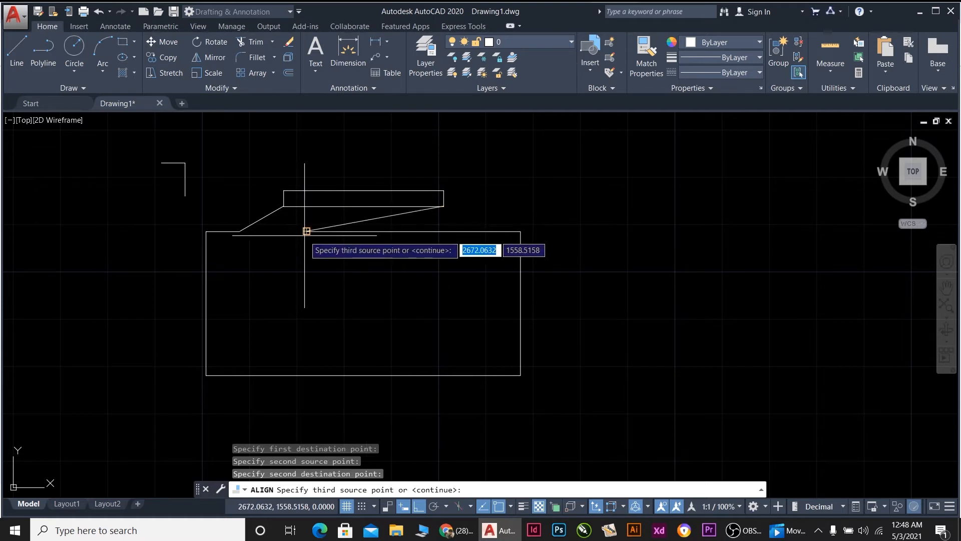
key(Return)
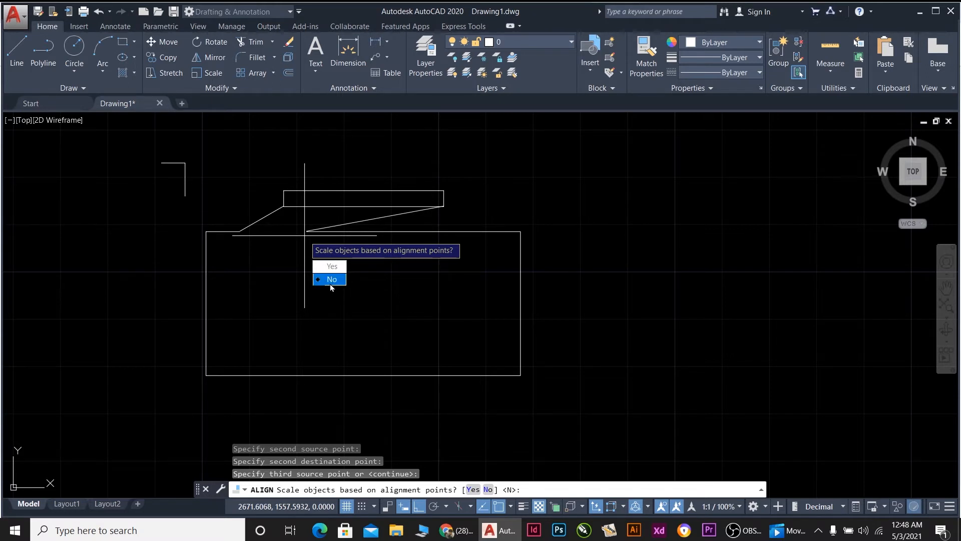
click(329, 279)
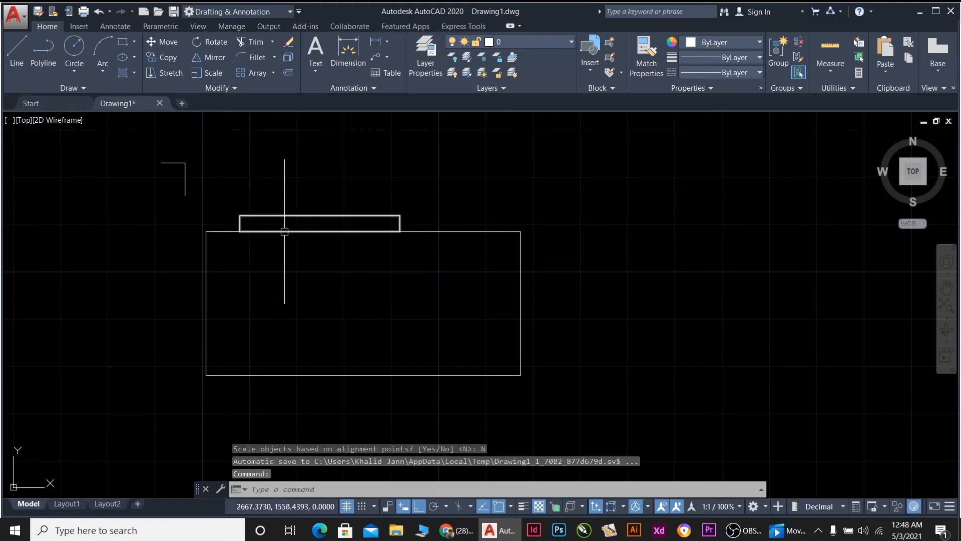
Move the thin rectangle straight up, clear of the large rectangle's top edge.
click(318, 215)
text(m)
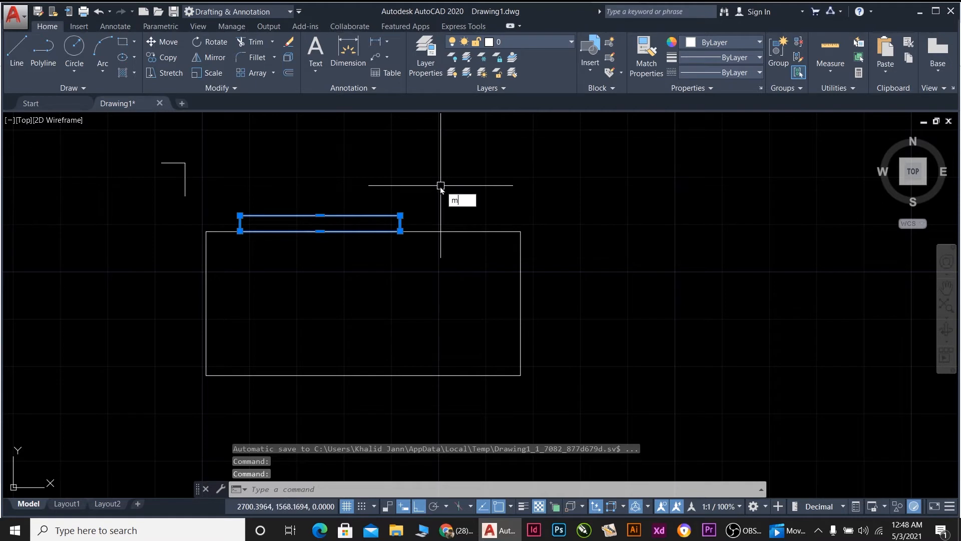
key(Return)
click(468, 215)
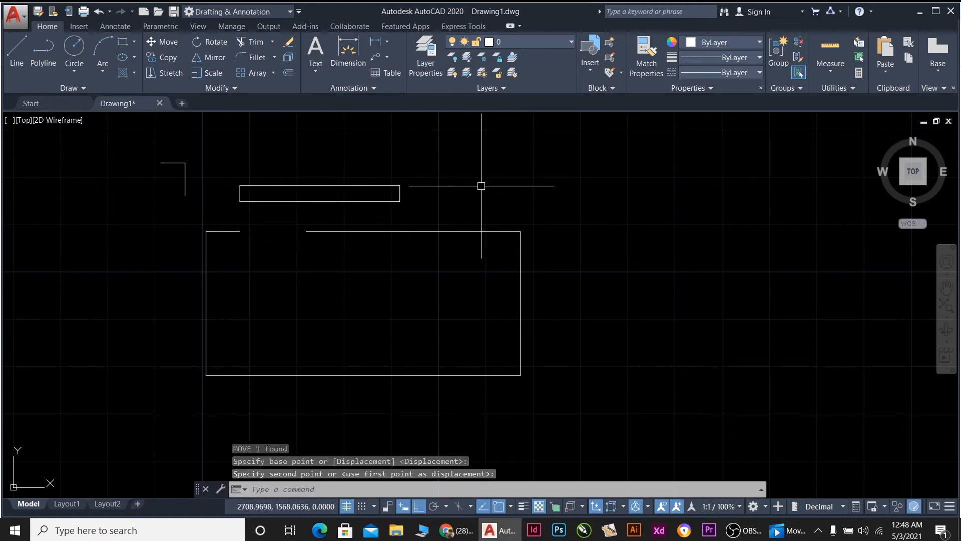
key(Escape)
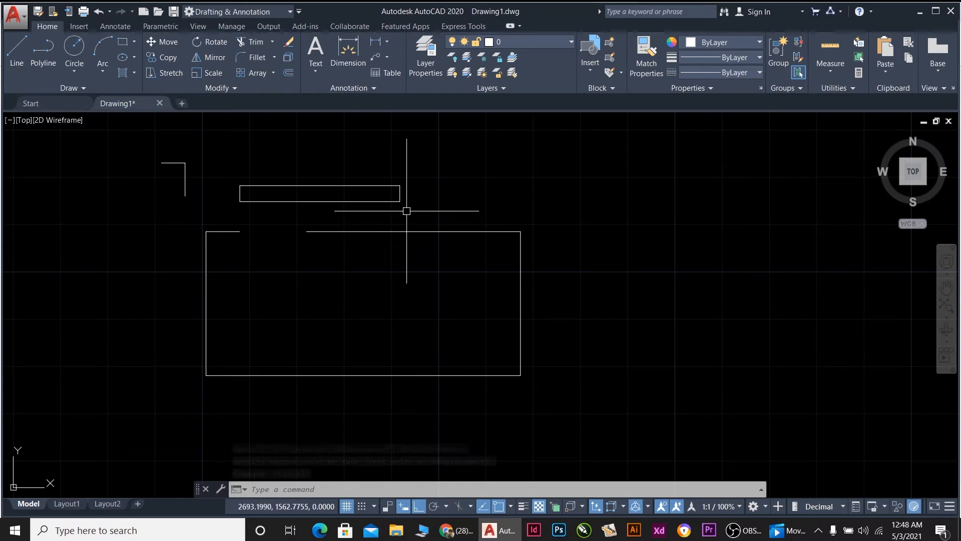
With Ortho off, align the thin rectangle's bottom corners to the two ends of the gap, scaling it to the alignment points.
text(l)
key(Return)
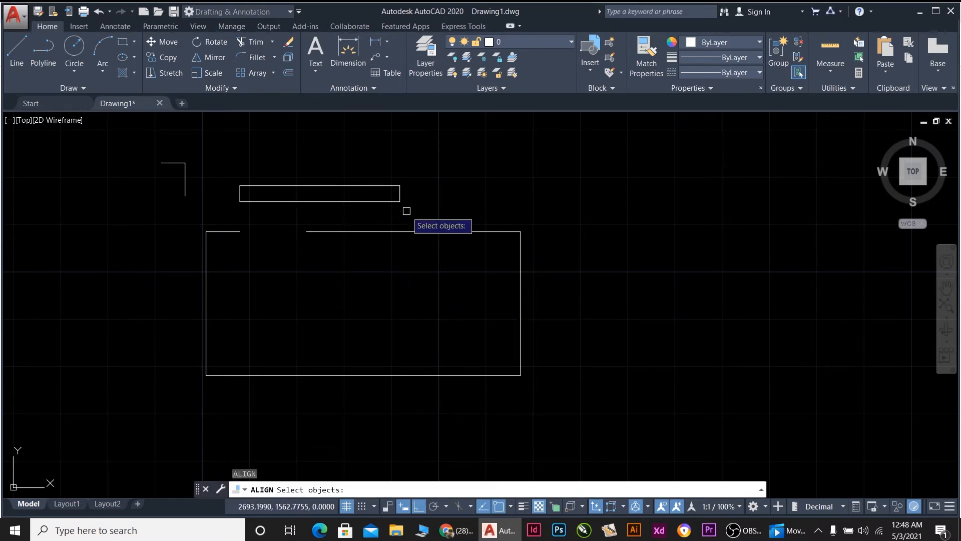
click(395, 201)
key(Return)
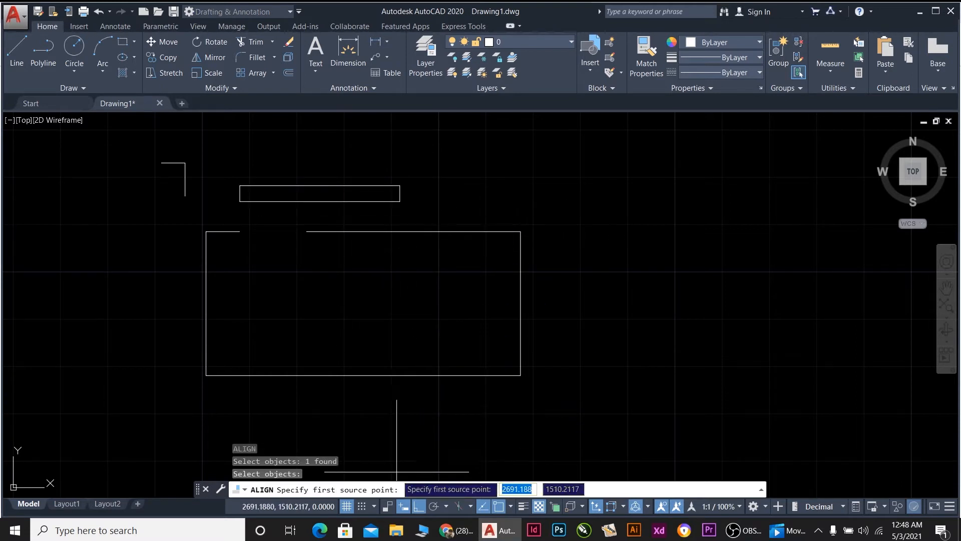
click(418, 506)
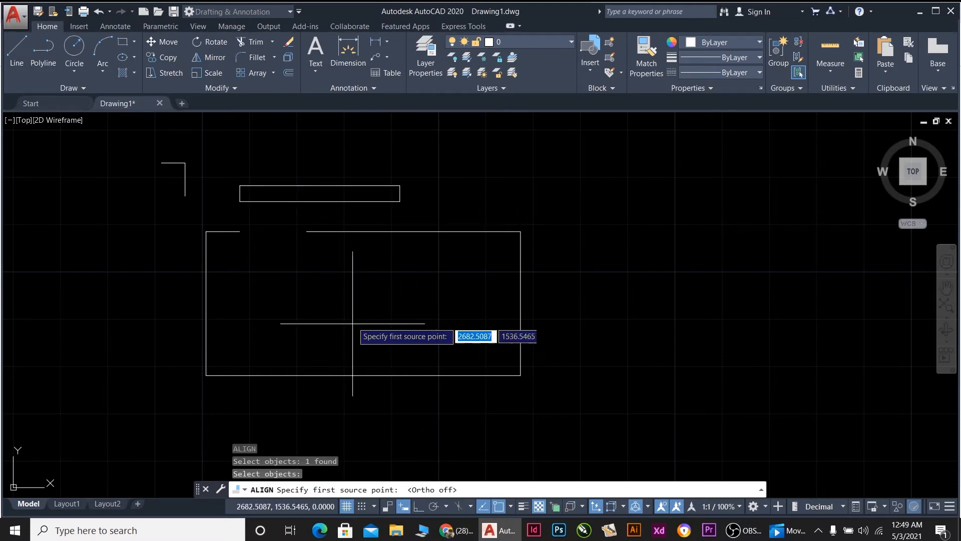
click(240, 200)
click(239, 231)
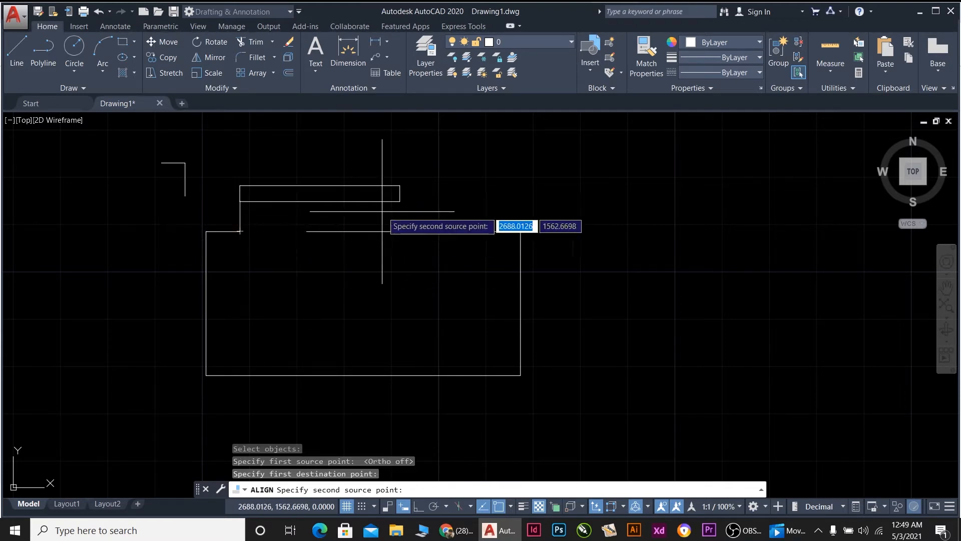
click(400, 200)
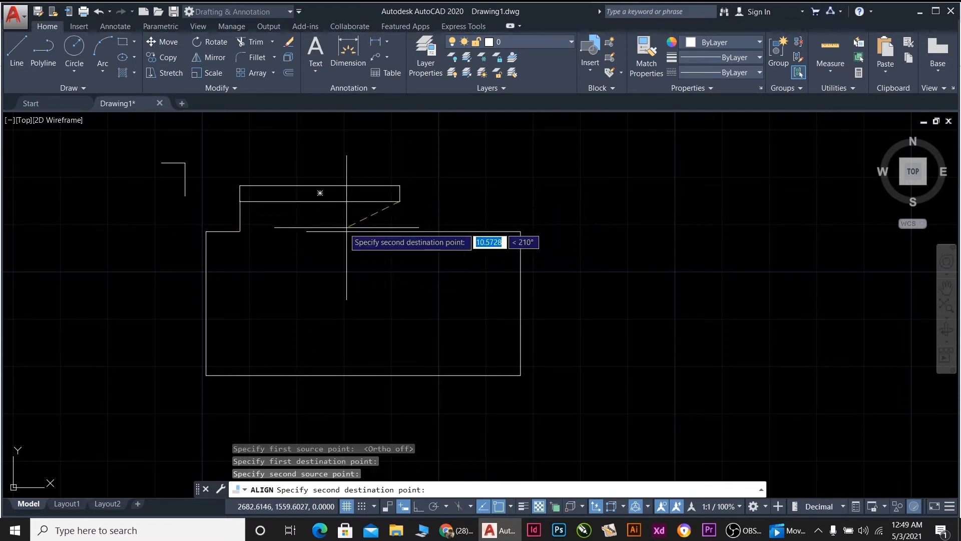
click(306, 231)
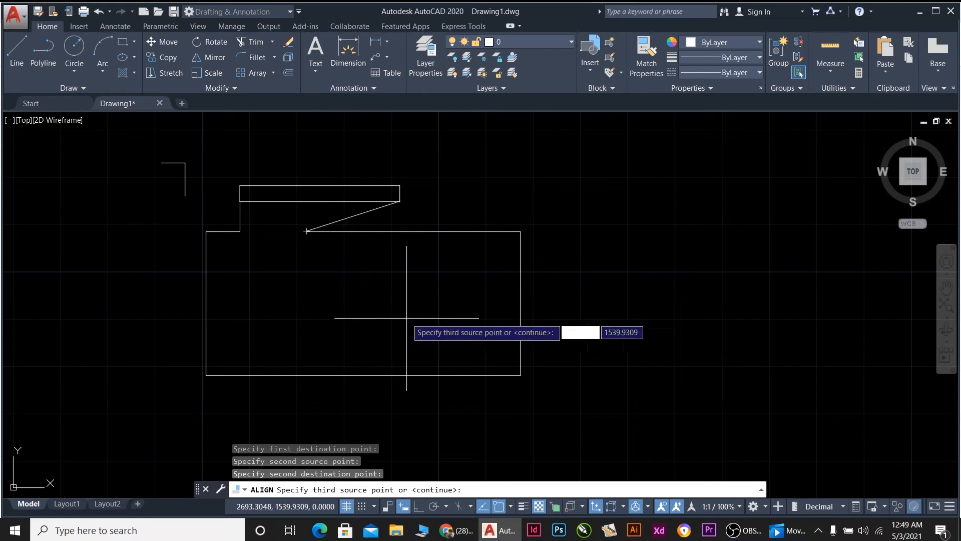
key(Return)
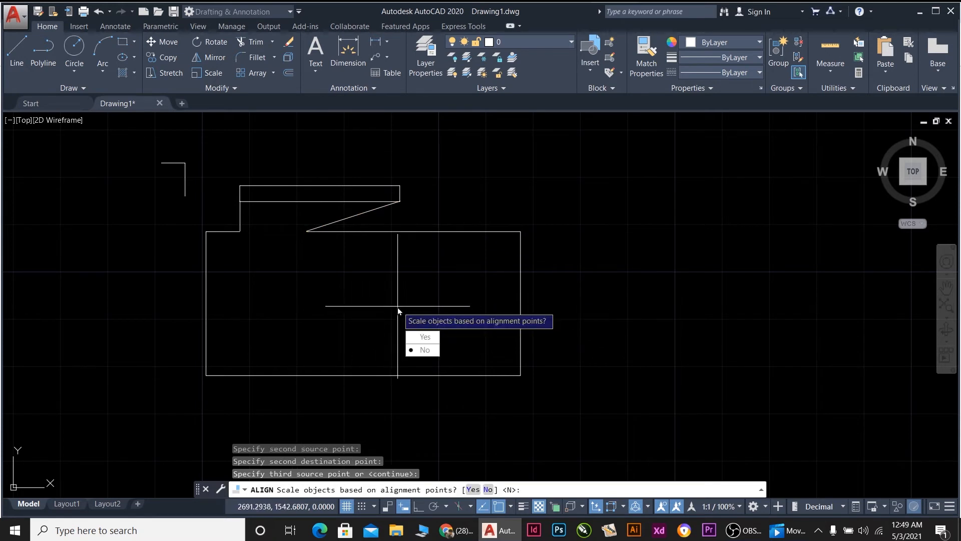
click(424, 337)
Stretch the scaled rectangle's bottom edge downward by its midpoint grip and undo the stretch.
scroll(278, 228, up, 3)
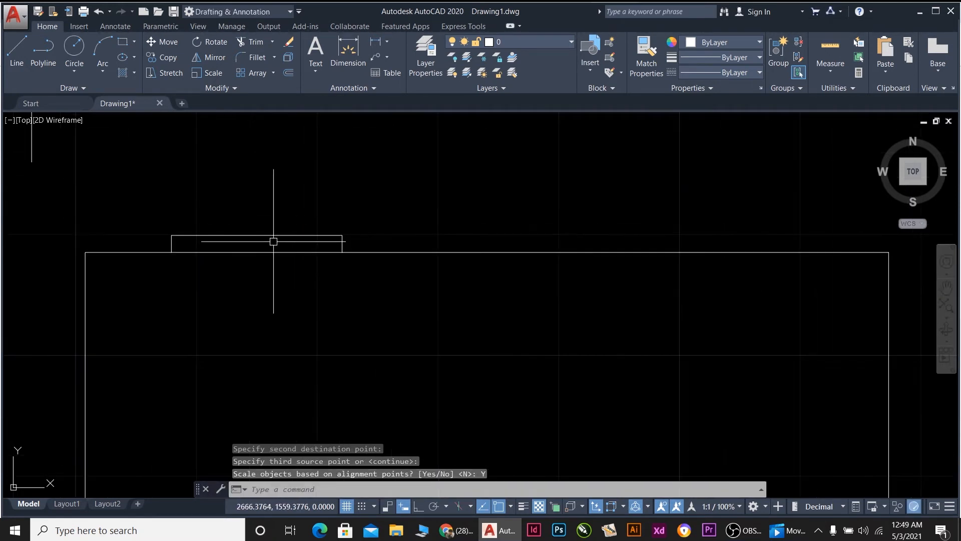
click(271, 236)
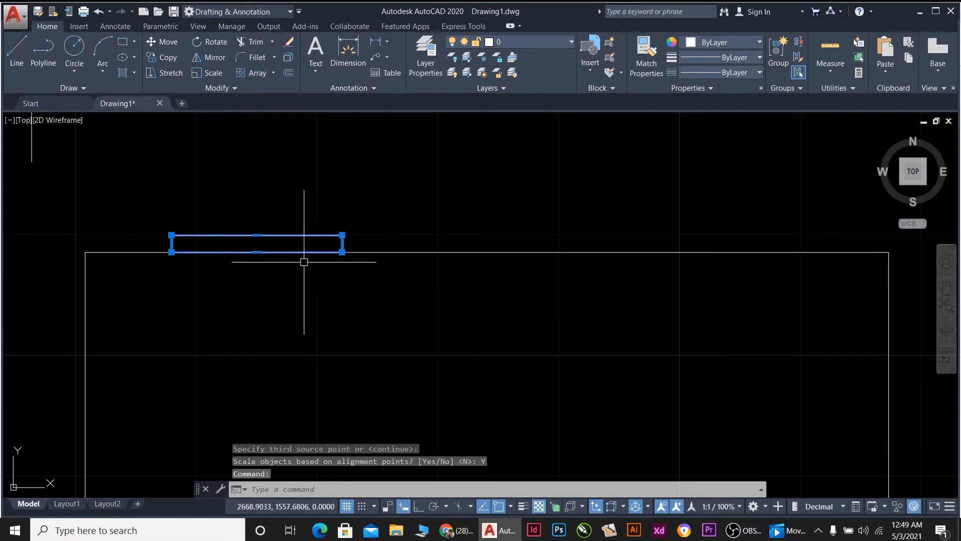
click(257, 252)
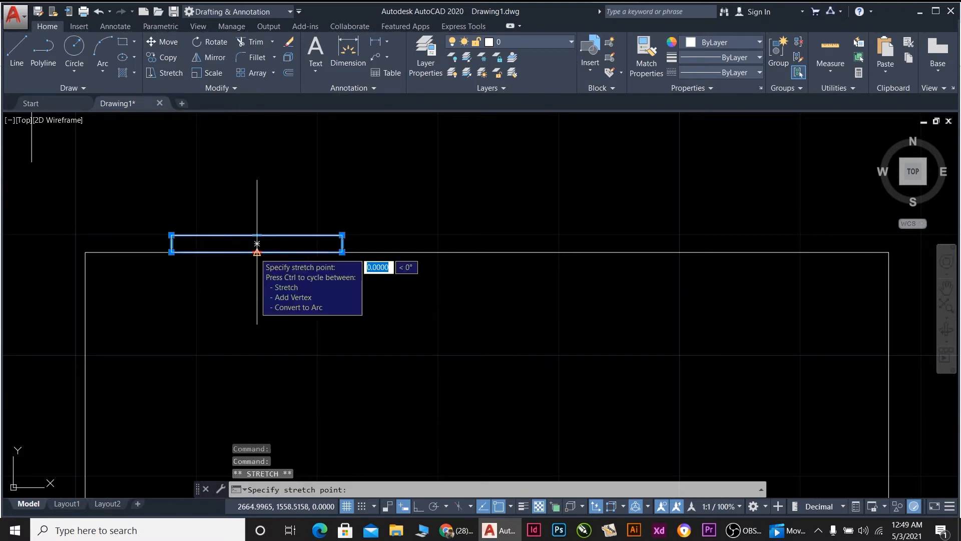
click(341, 322)
key(ctrl+z)
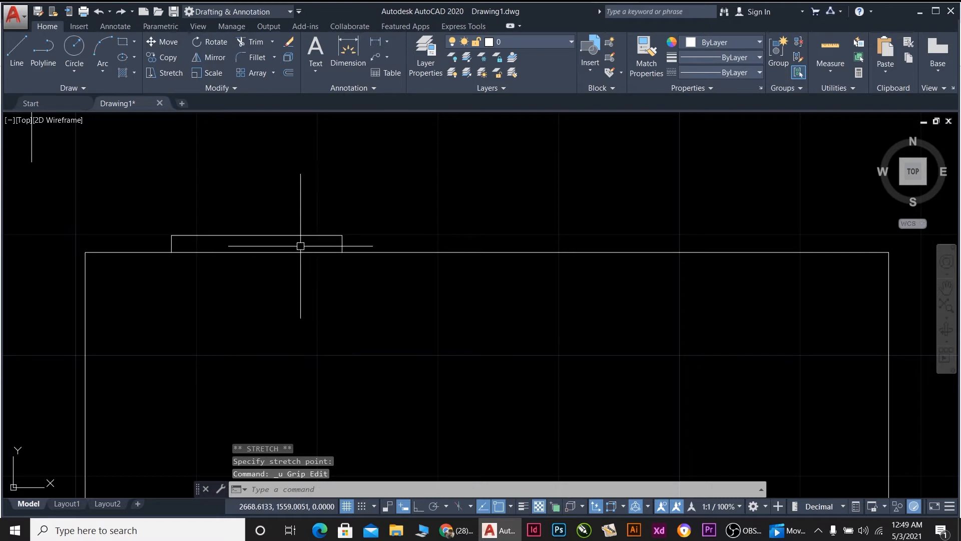
Delete the scaled thin rectangle from the gap in the top edge.
click(284, 200)
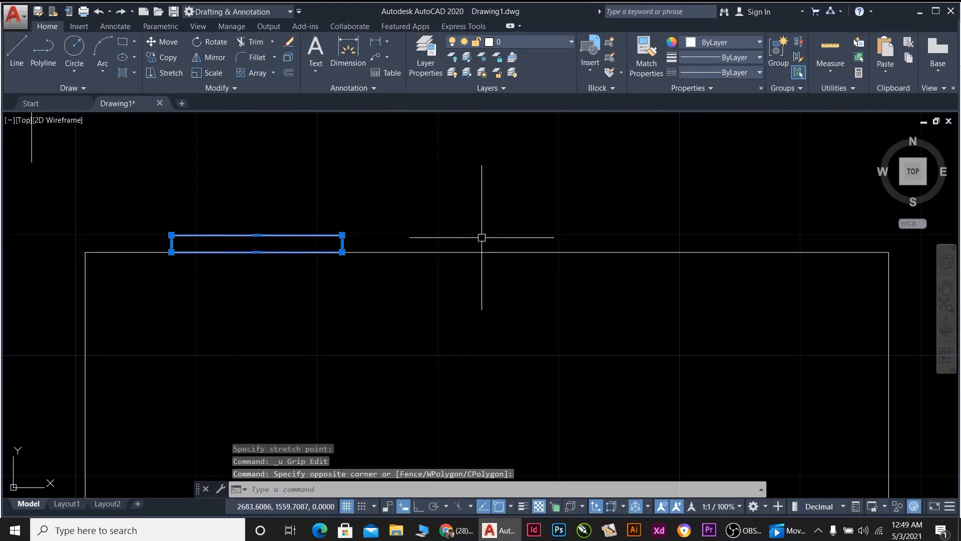
key(Delete)
scroll(326, 204, down, 5)
scroll(398, 130, up, 2)
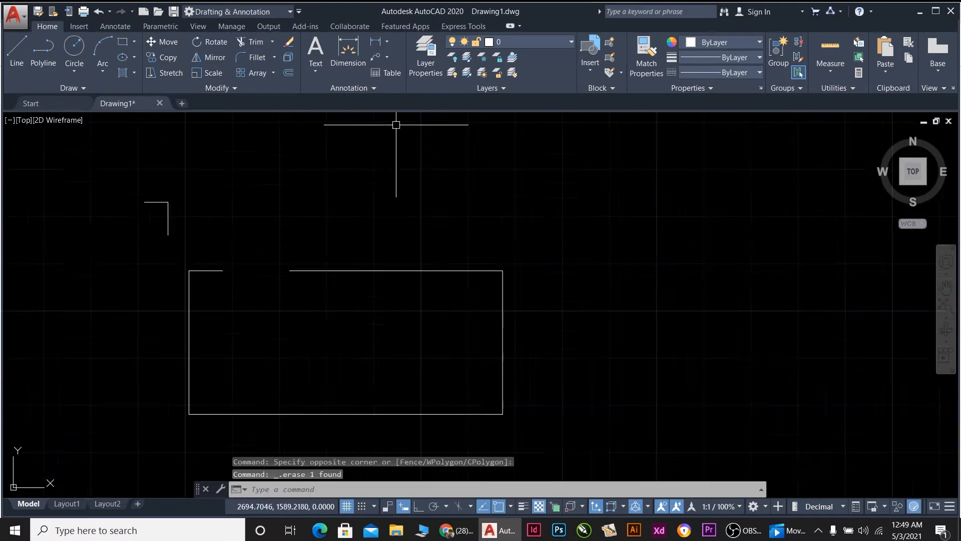
Draw a tall, very thin vertical rectangle above the large rectangle, near the right end of the gap.
scroll(396, 124, up, 2)
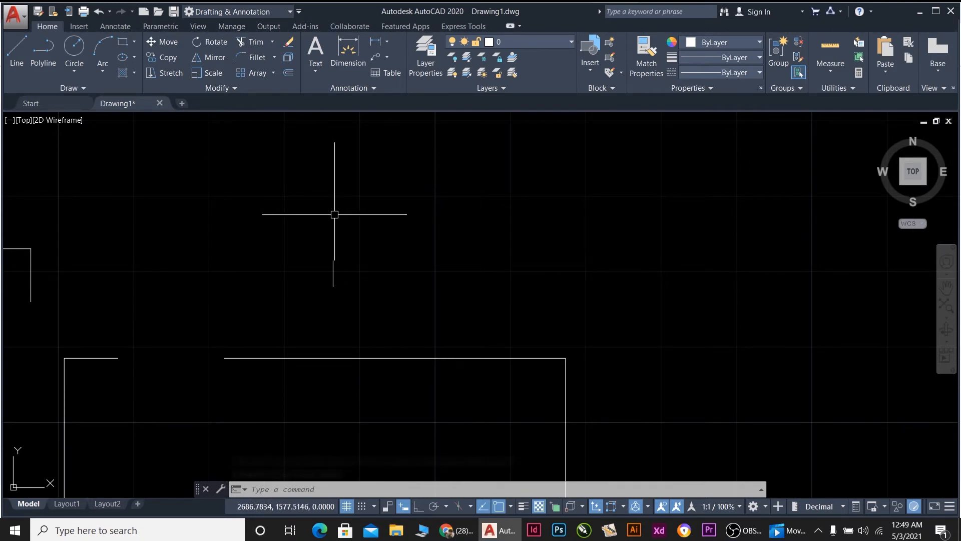
text(c)
key(Return)
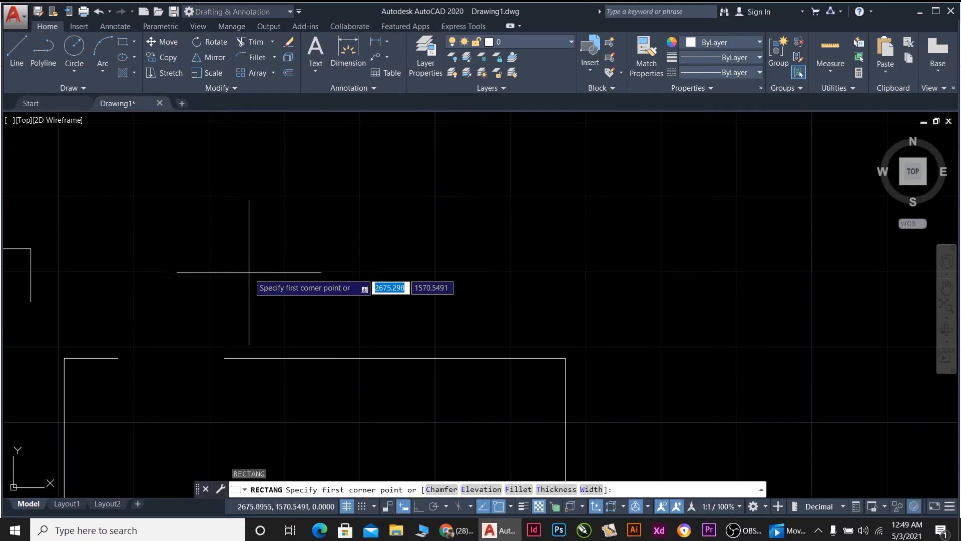
click(249, 273)
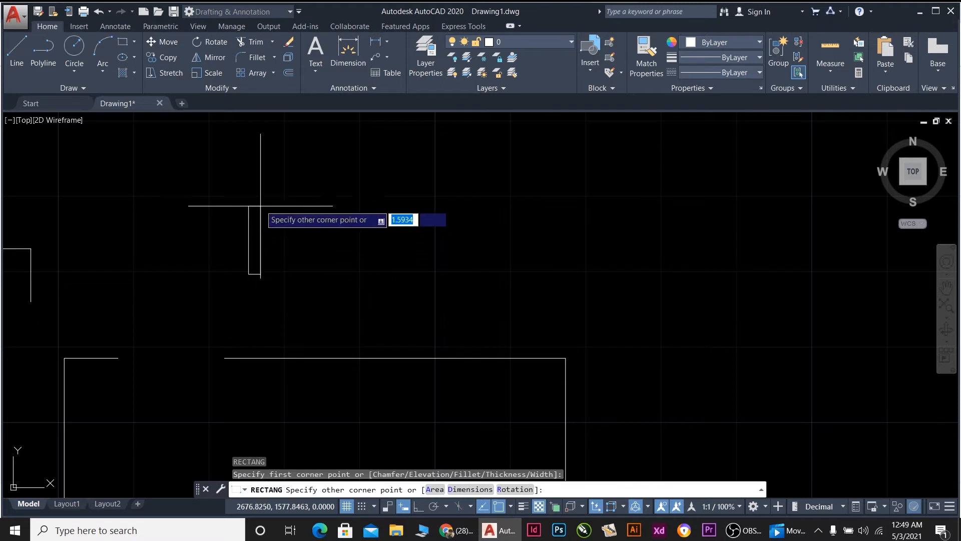
click(253, 161)
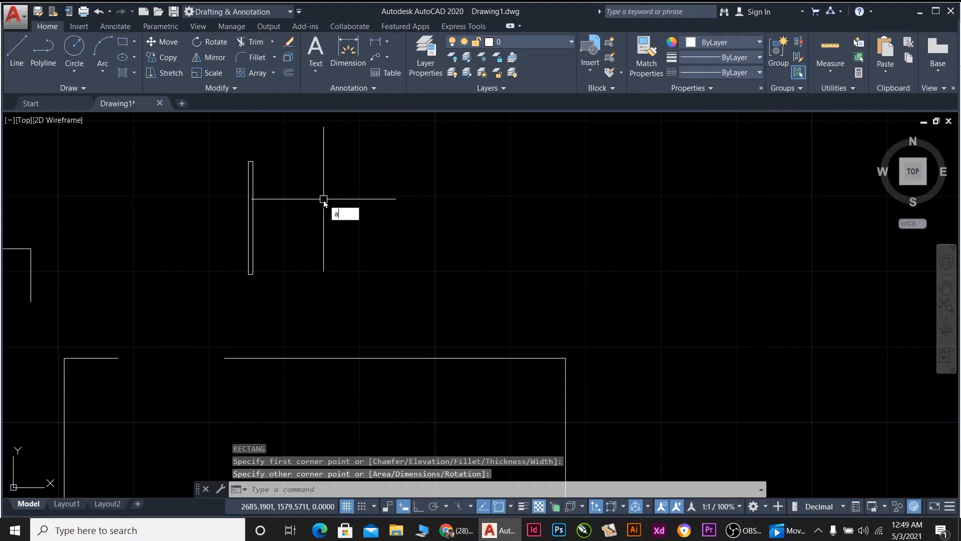
Draw a door-swing arc from a point level with the thin rectangle's base, out to its right, up to the rectangle's top.
key(Return)
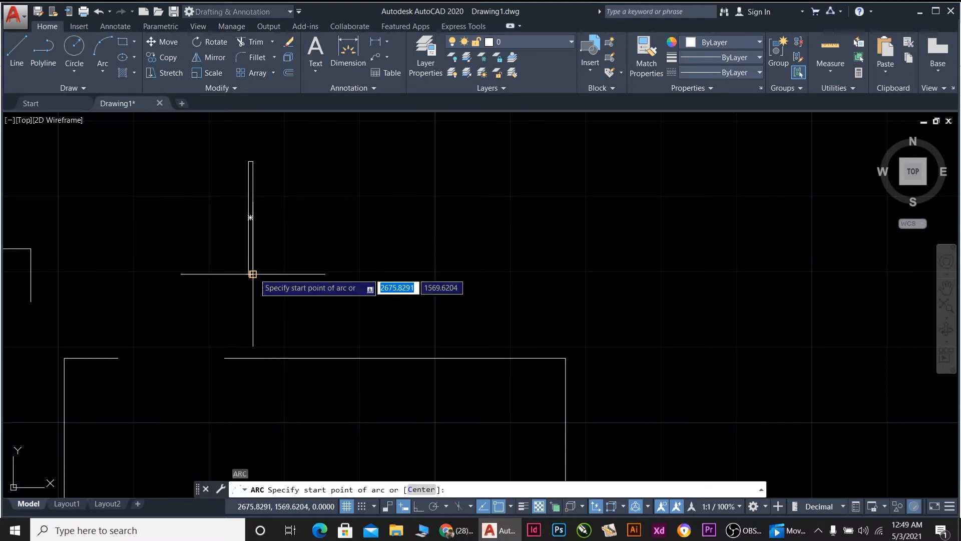
click(392, 274)
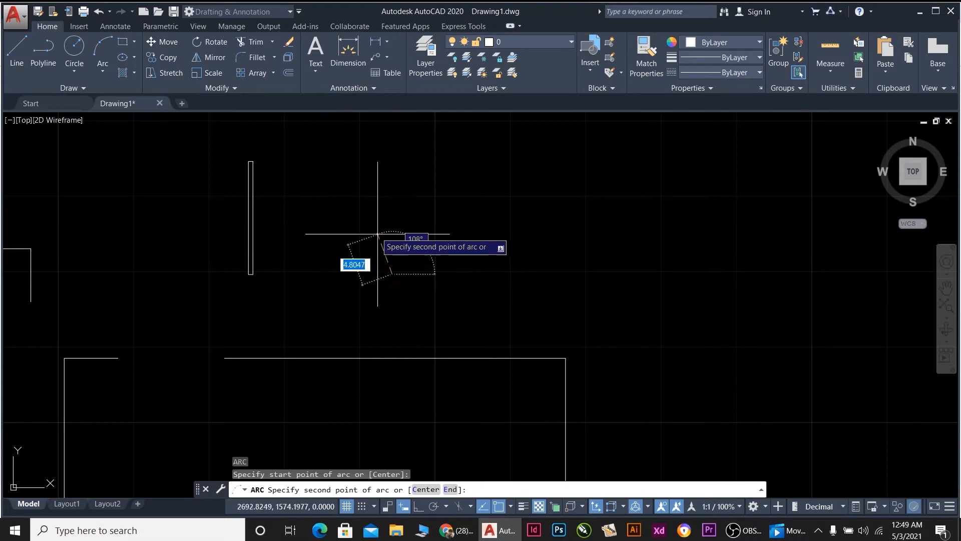
click(253, 161)
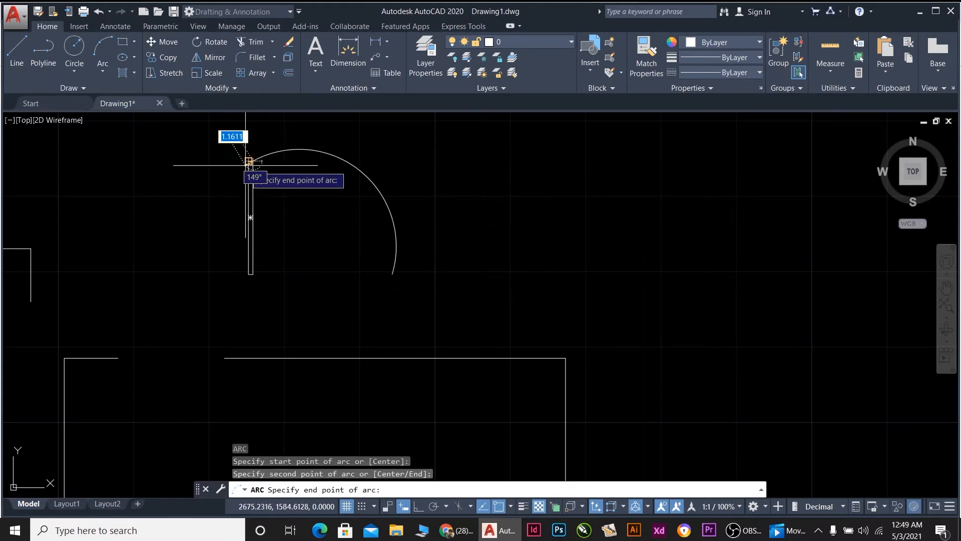
click(250, 162)
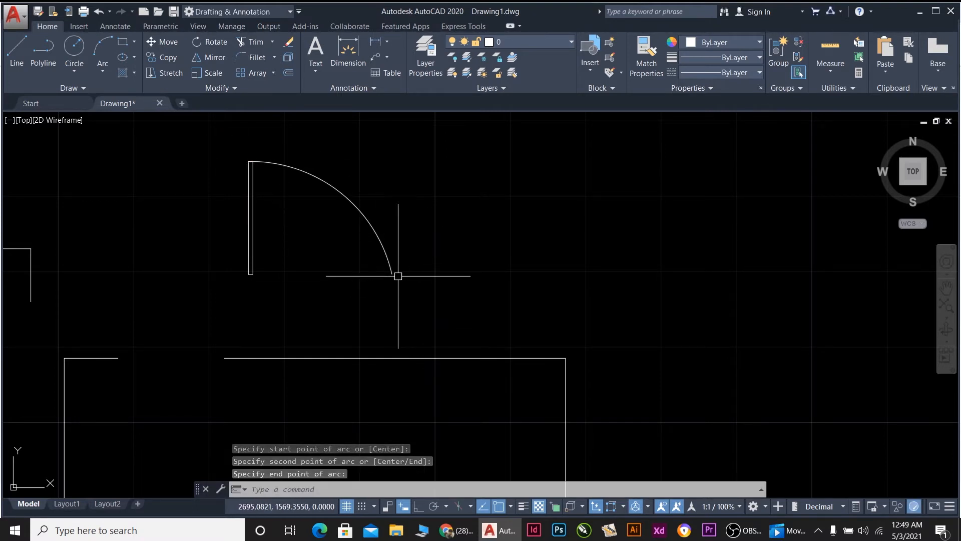
Align the thin rectangle's bottom-left corner and the arc's lower end to the gap's two ends, scaling the door to the alignment points.
click(414, 289)
click(216, 198)
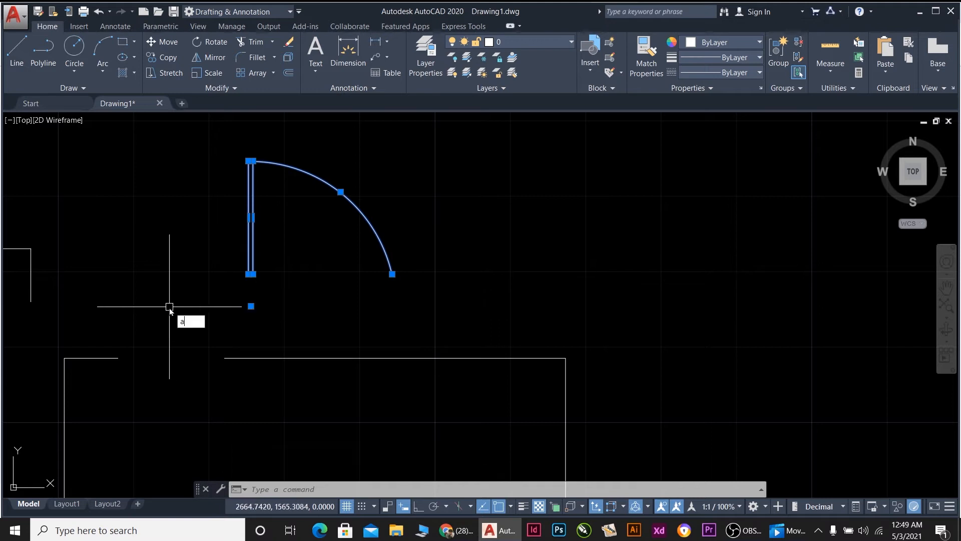
text(l)
key(Return)
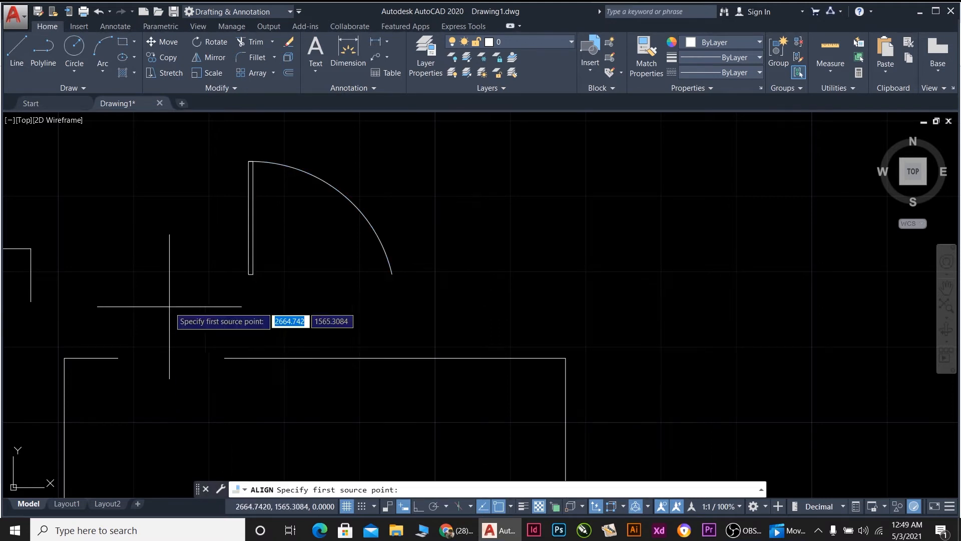
click(248, 274)
click(119, 357)
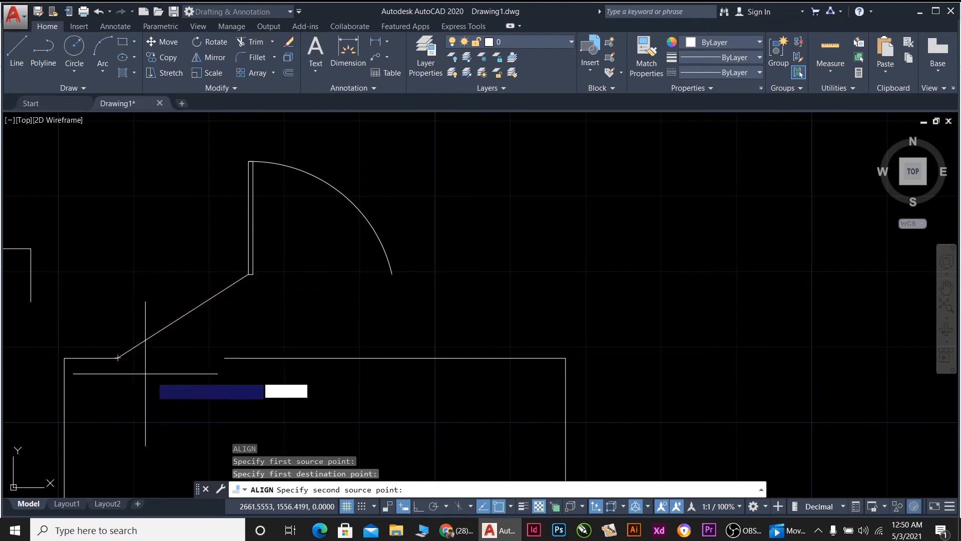
click(392, 273)
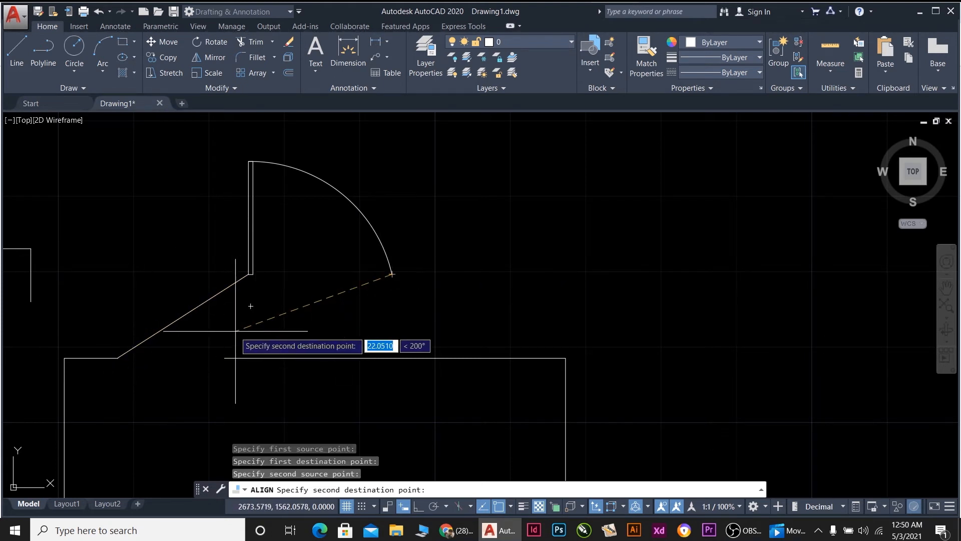
click(224, 357)
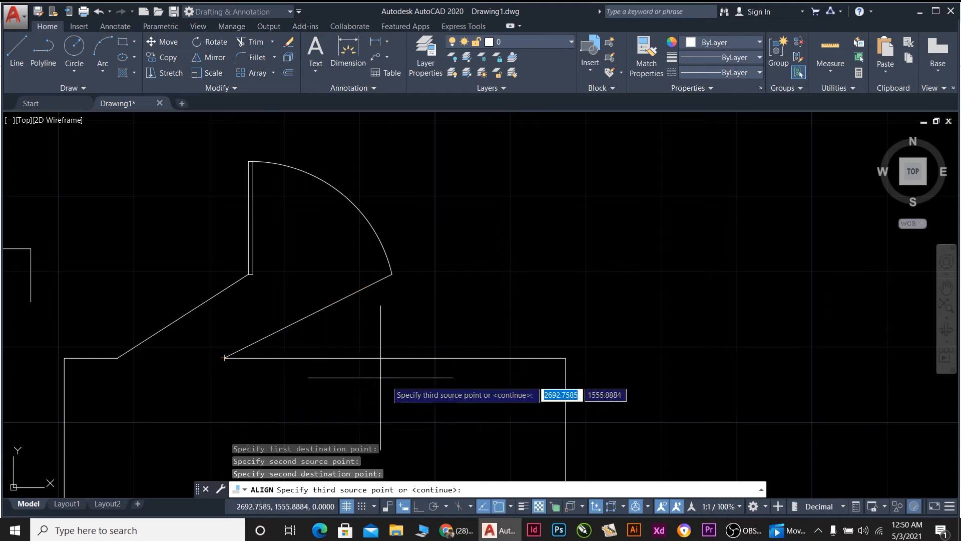
key(Return)
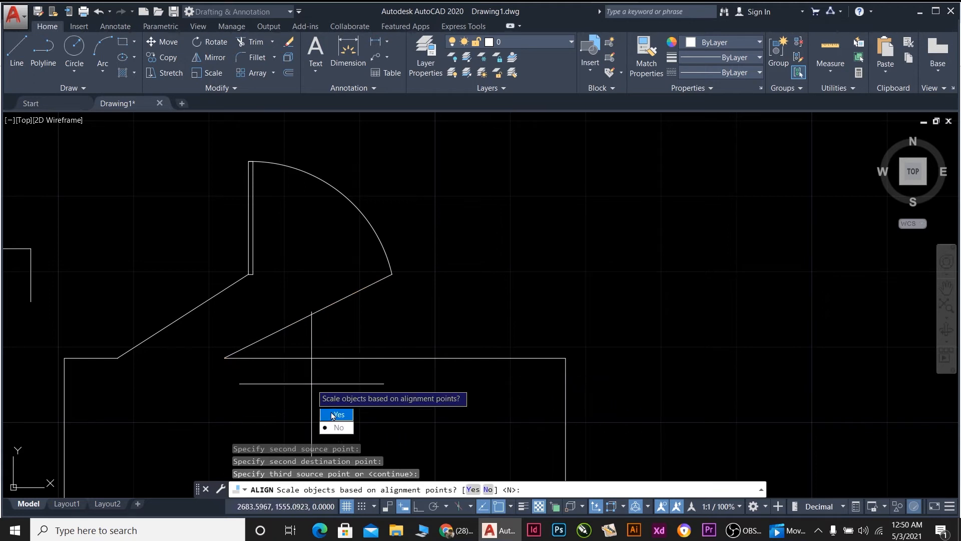
key(Return)
scroll(163, 286, down, 6)
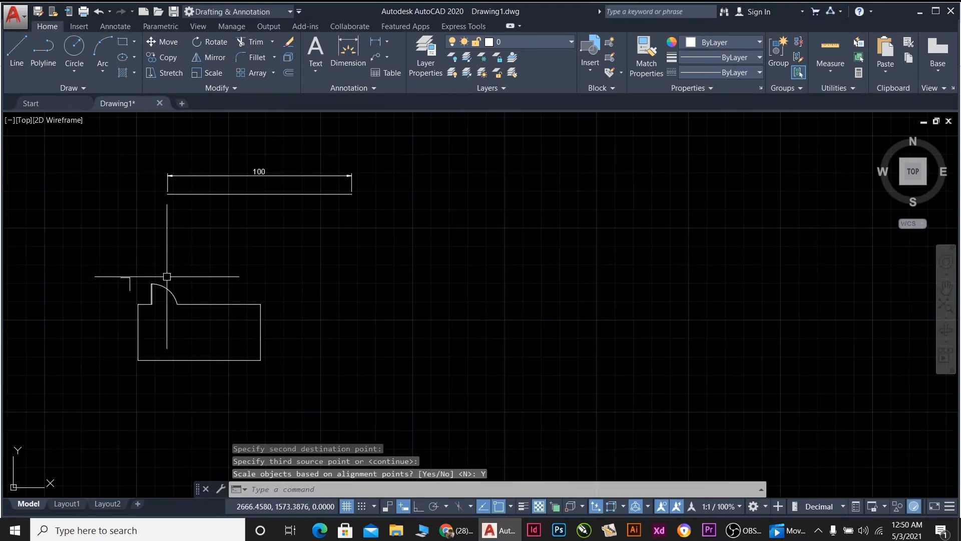
scroll(161, 296, up, 2)
scroll(161, 296, up, 2)
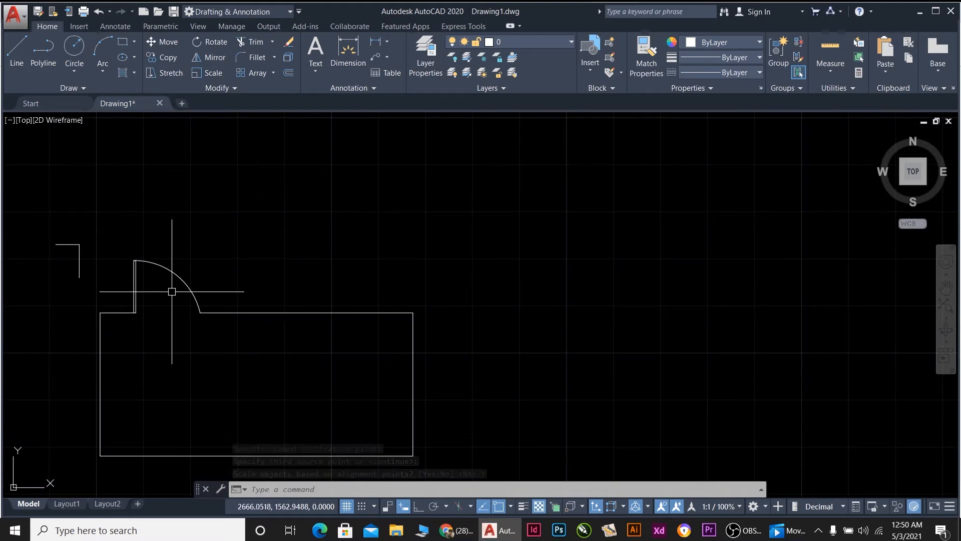
Break a 10-unit gap in the large rectangle's top edge, starting just beside the top-right corner and running left.
scroll(176, 294, down, 2)
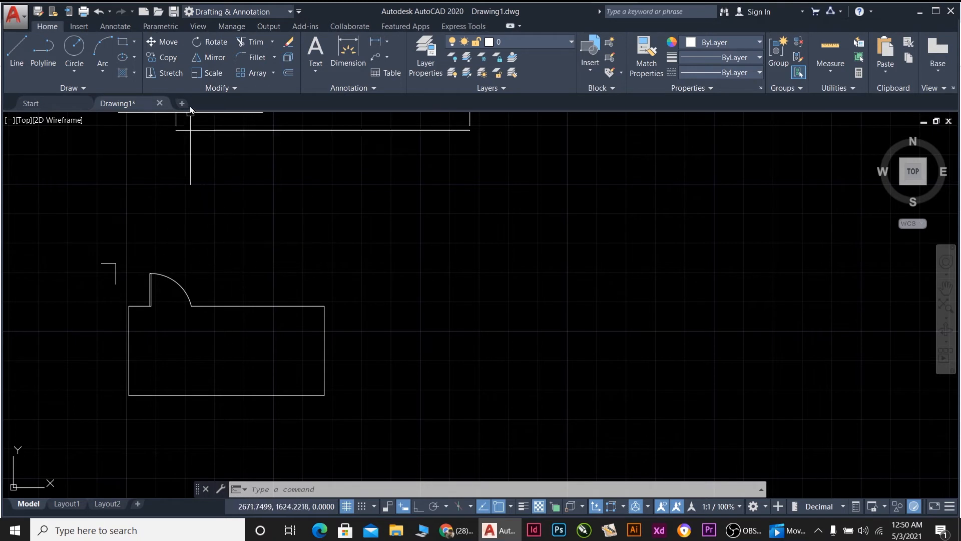
click(216, 89)
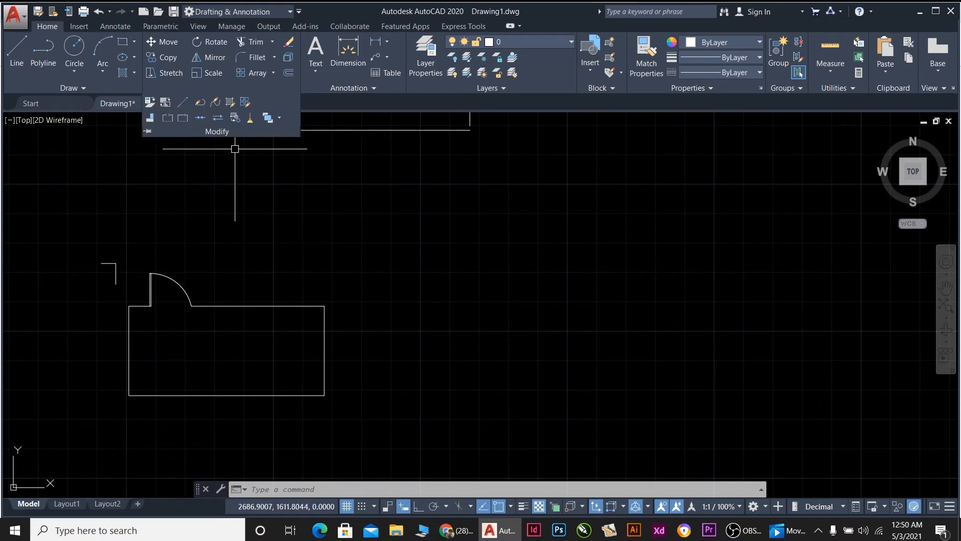
click(168, 118)
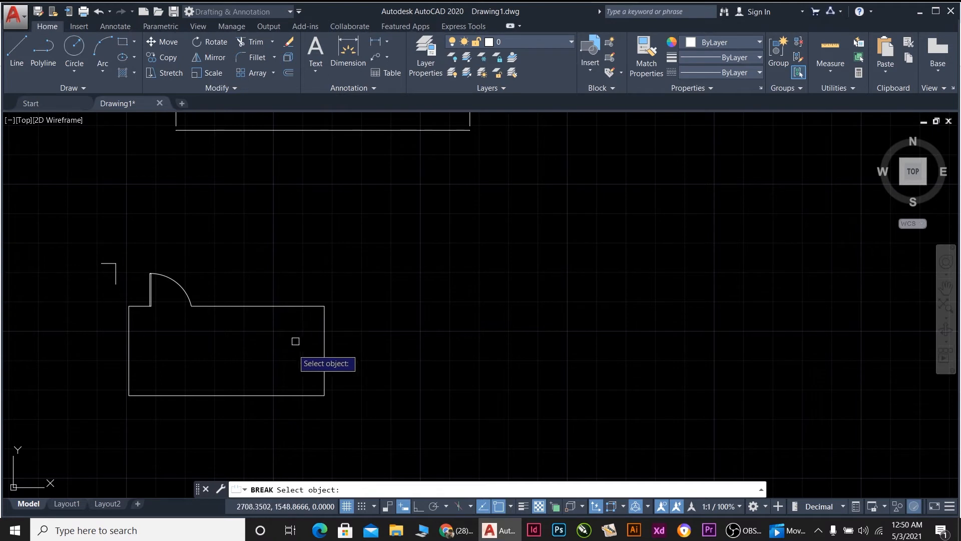
click(323, 307)
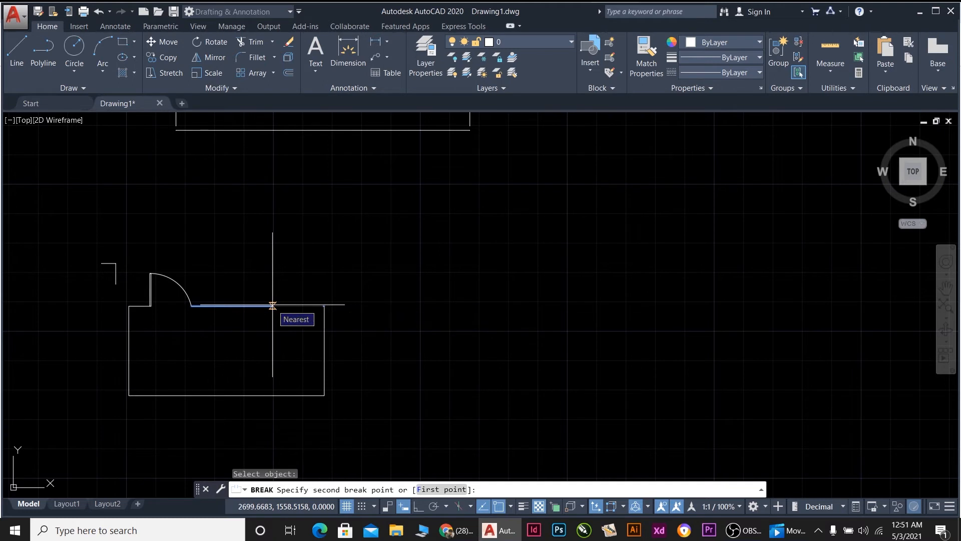
text(10)
key(Return)
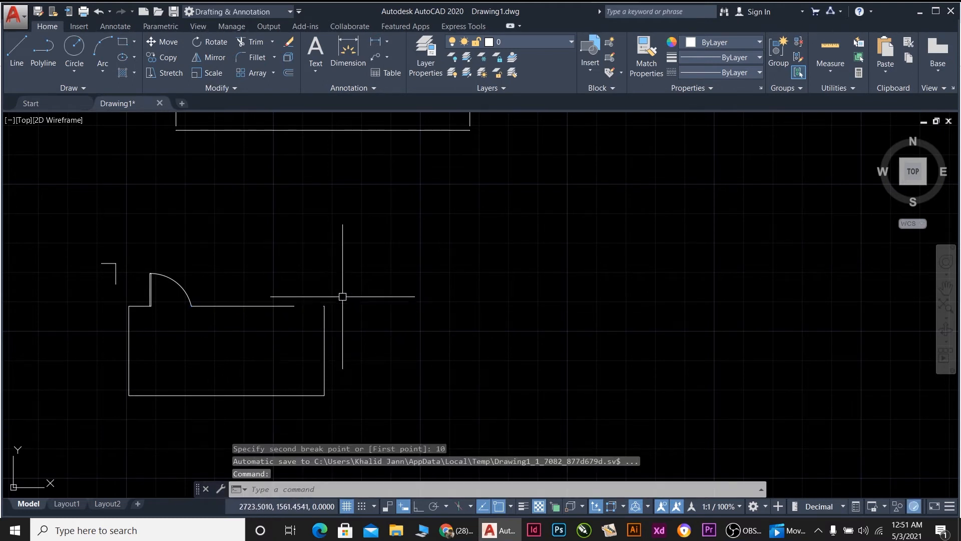
Check the new gap near the top-right corner with an aligned dimension between its ends, and delete the dimension.
scroll(343, 295, up, 2)
scroll(273, 280, up, 6)
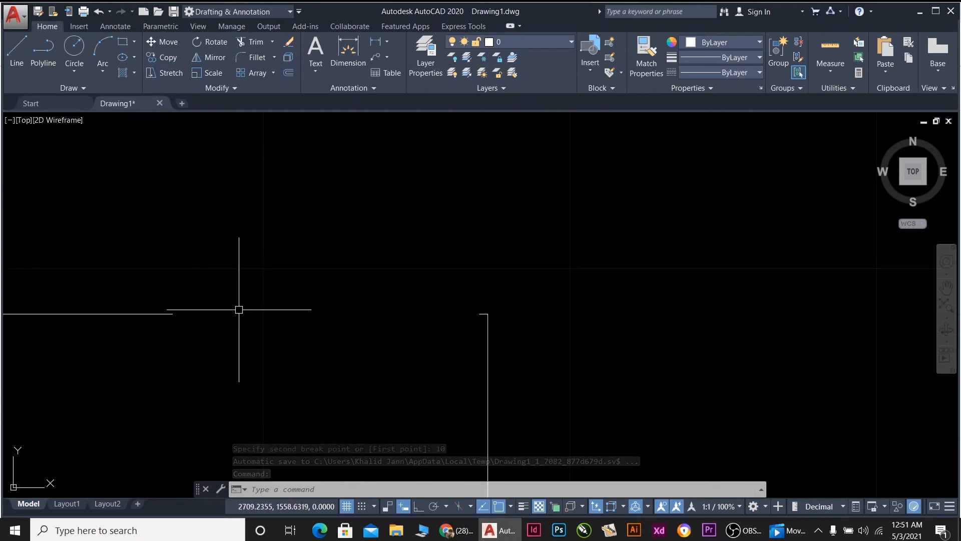
text(dal)
key(Return)
click(482, 314)
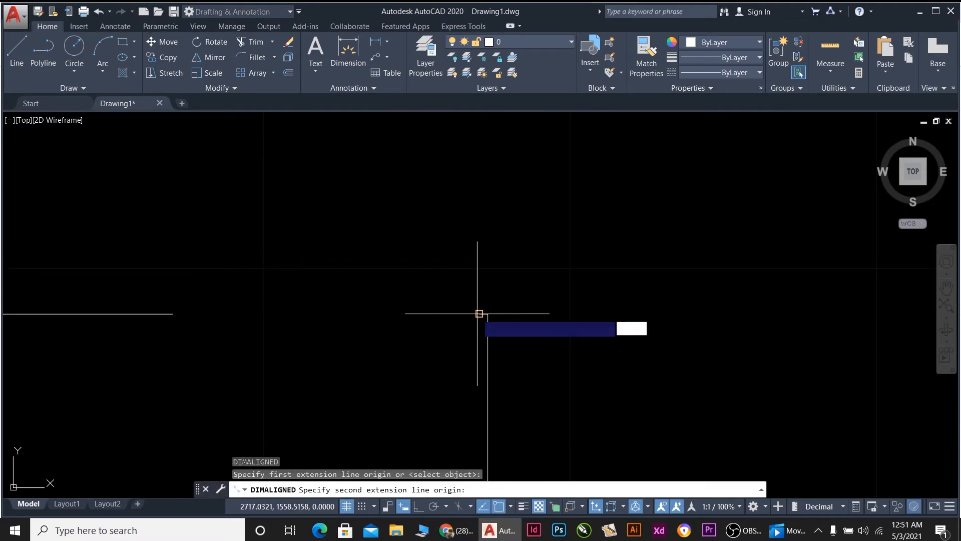
click(172, 314)
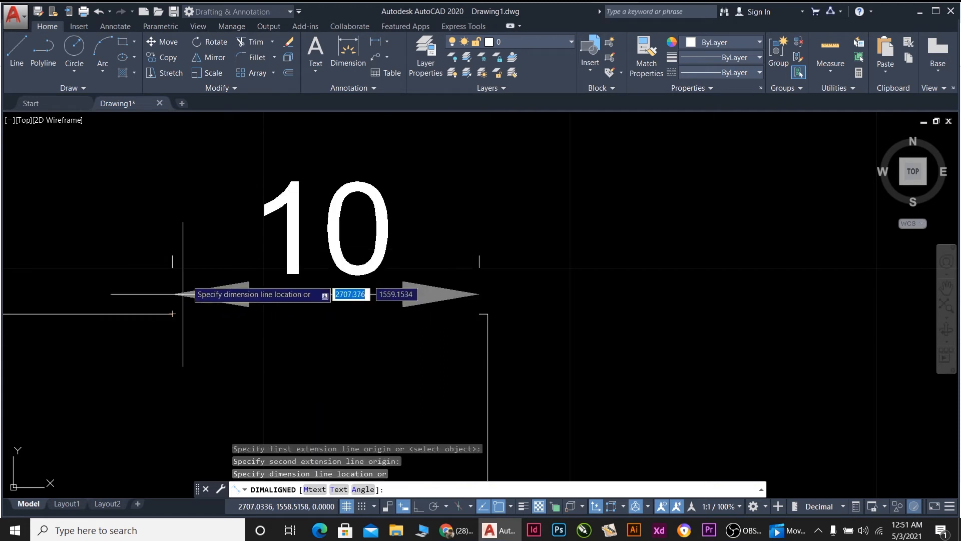
click(326, 259)
click(363, 289)
click(280, 173)
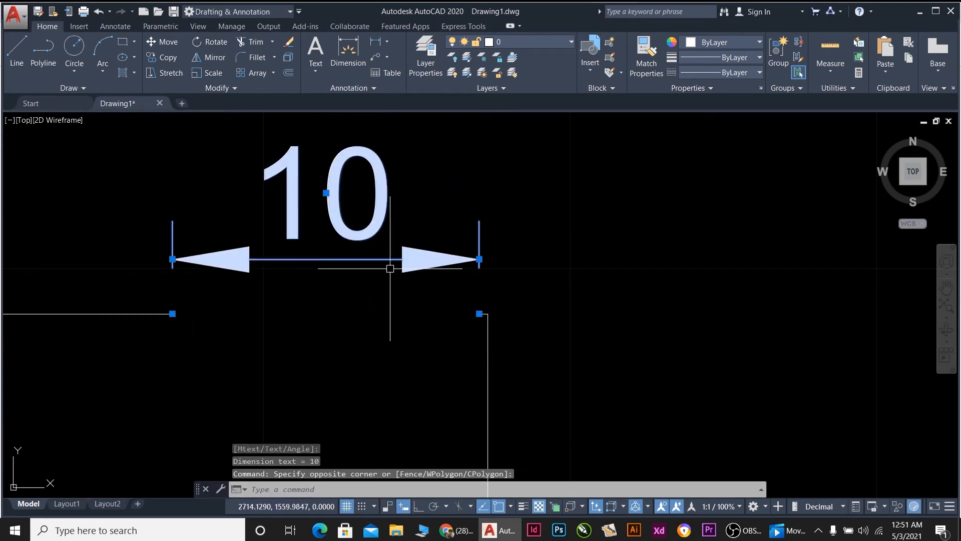
key(Delete)
scroll(386, 268, down, 5)
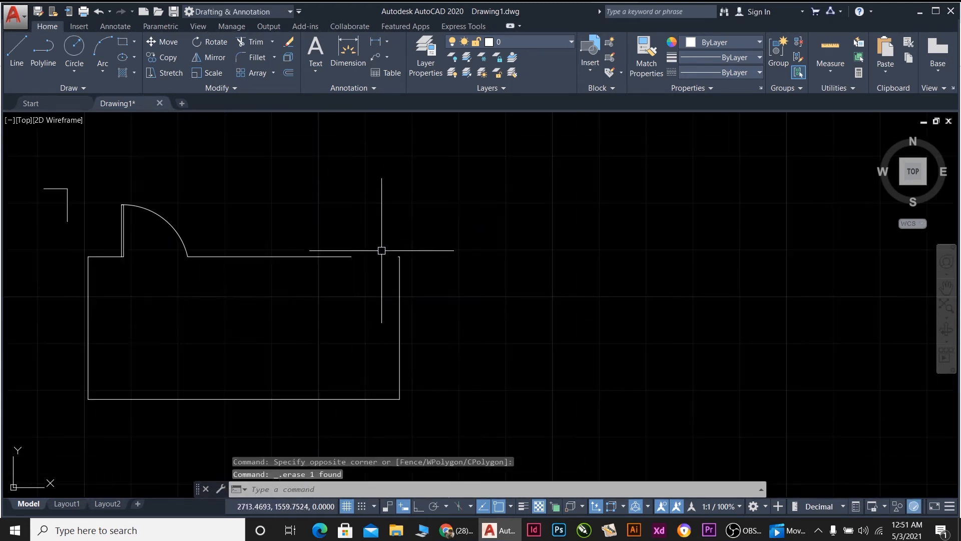
Break a second gap of 5 units in the top edge's segment between the door and the 10-unit gap, running left.
click(200, 87)
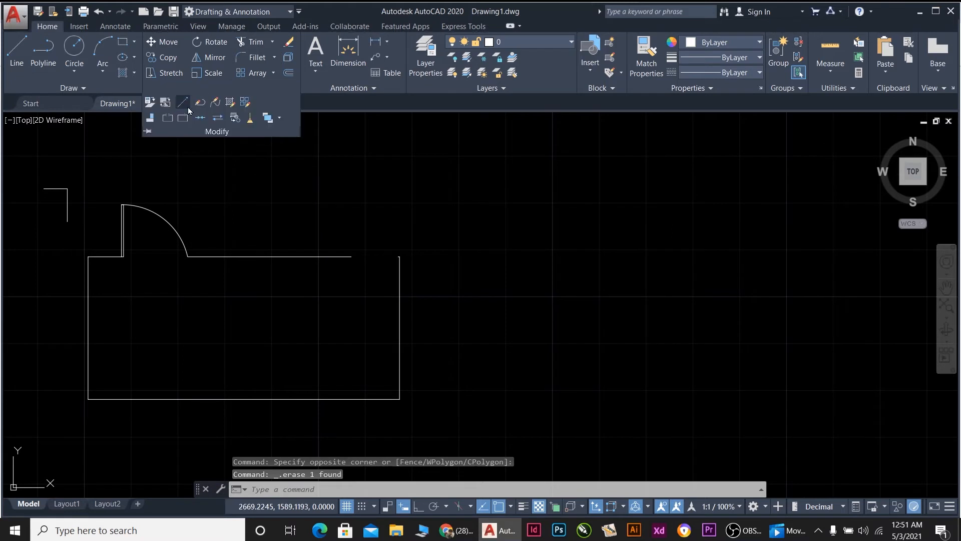
click(165, 118)
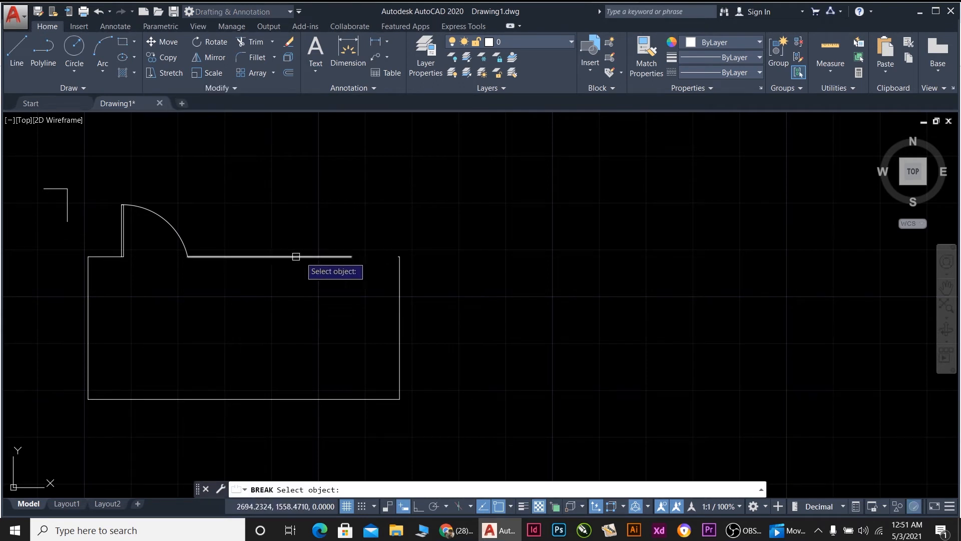
click(313, 257)
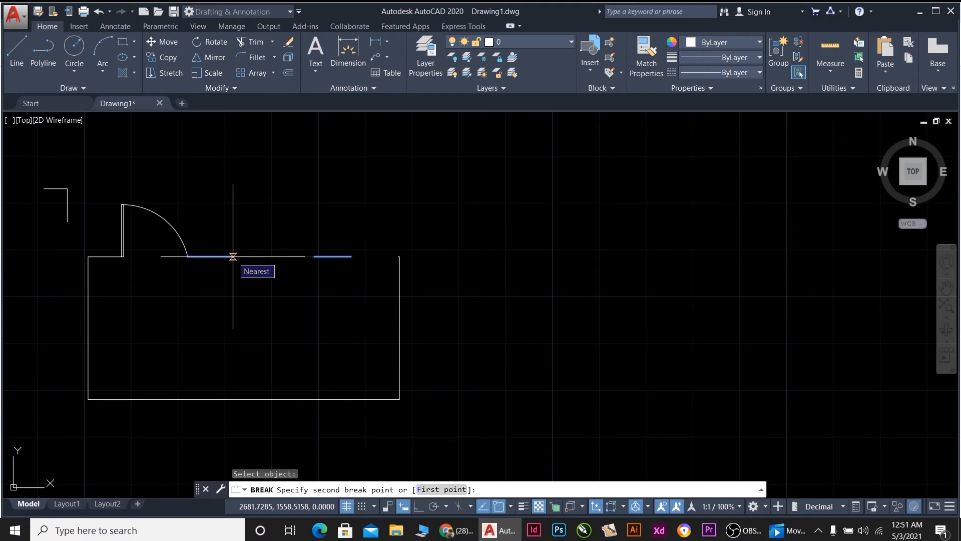
text(5)
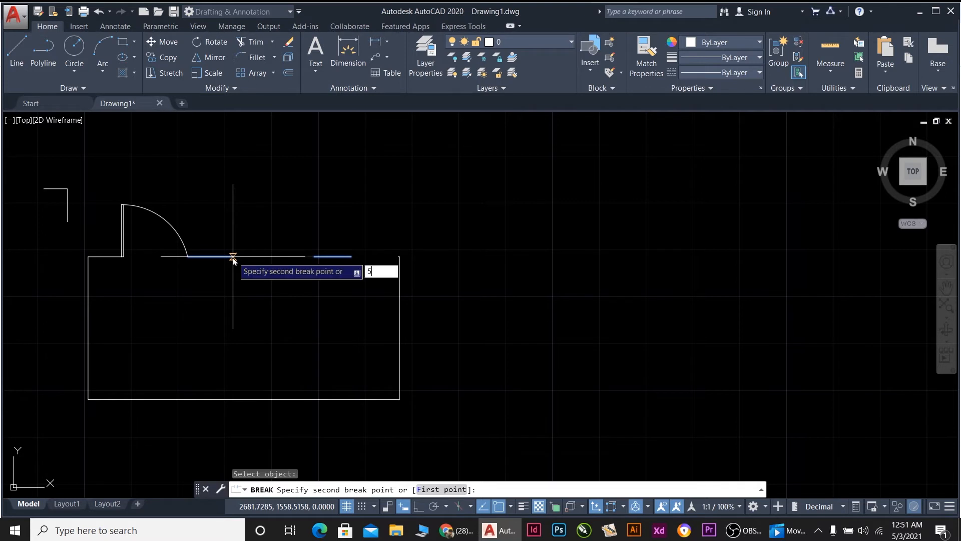
key(Return)
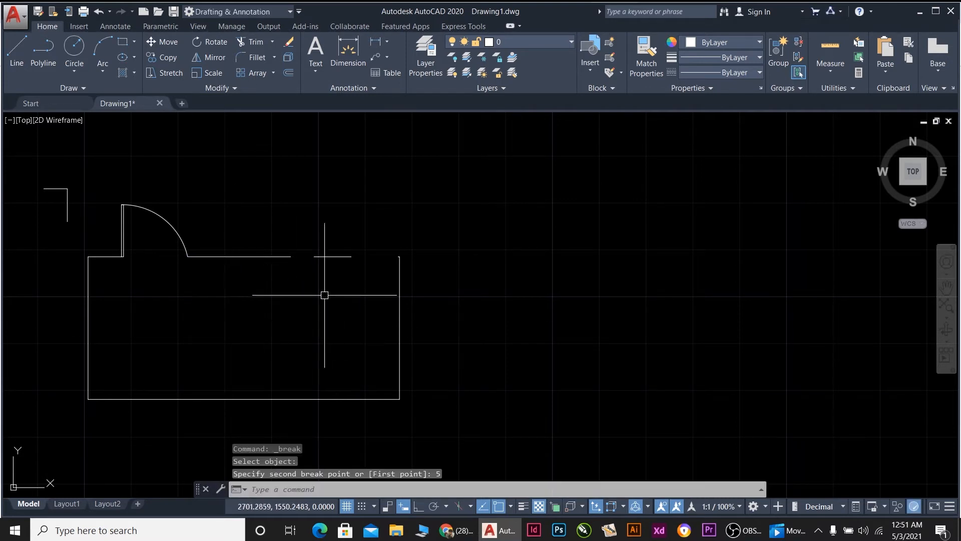
scroll(317, 239, up, 3)
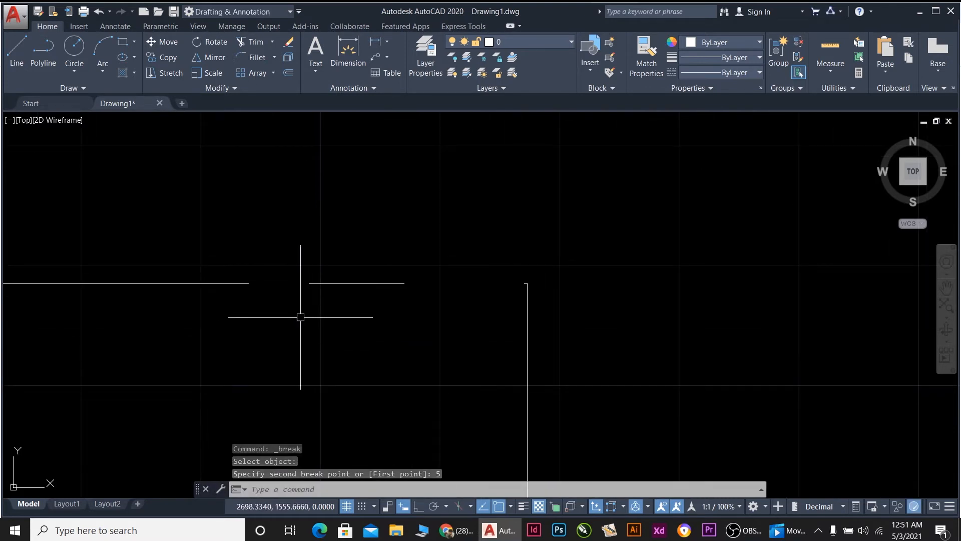
scroll(293, 300, down, 5)
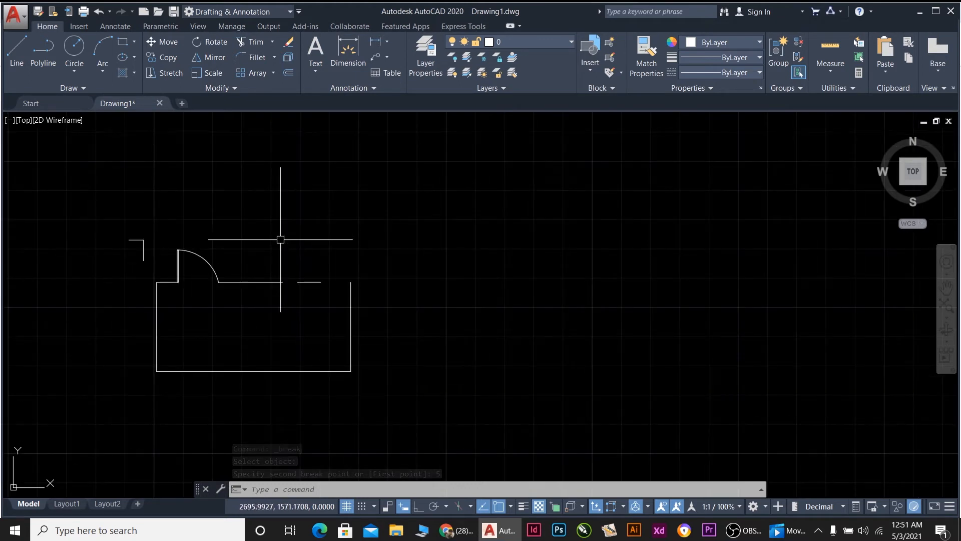
Break the bottom edge at a single point right of its middle, select the separated right-hand piece, and undo the break.
click(207, 89)
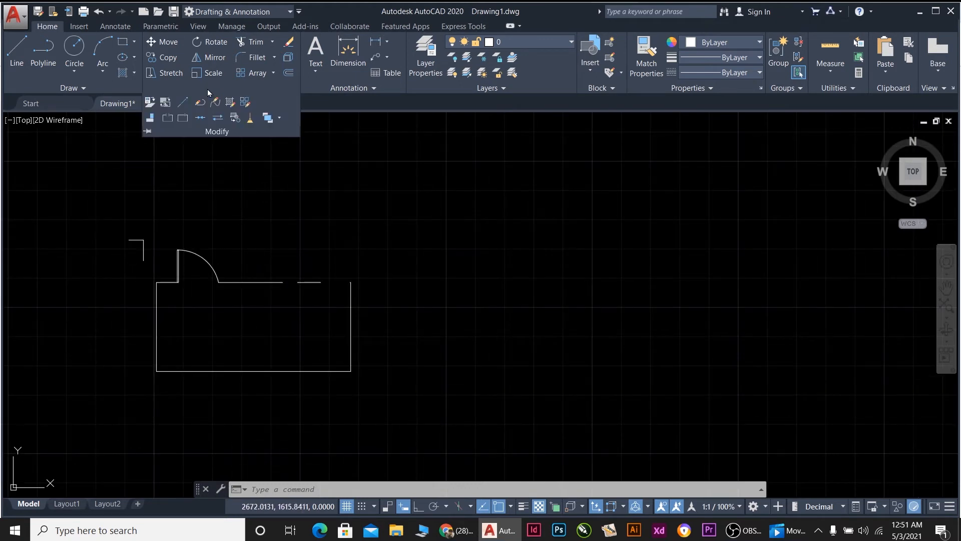
click(182, 120)
click(347, 371)
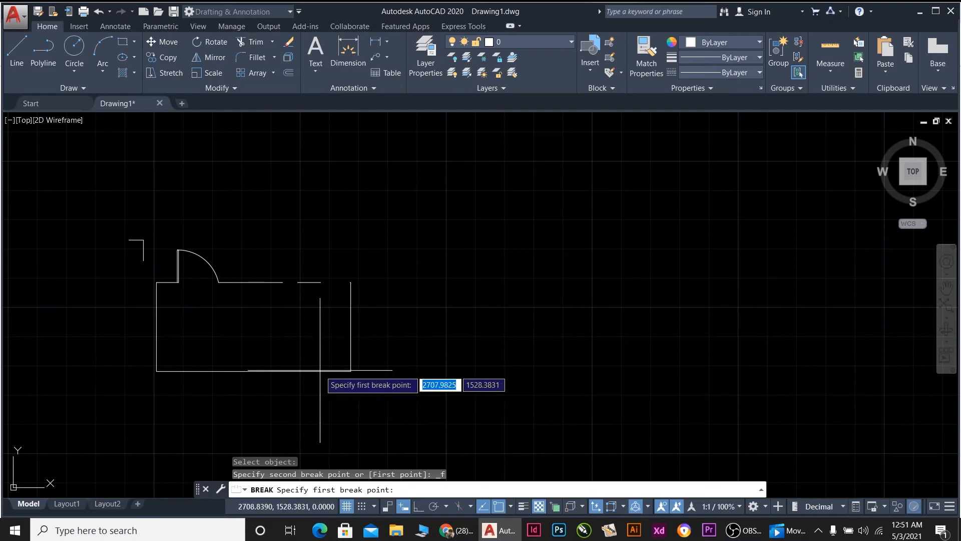
click(298, 371)
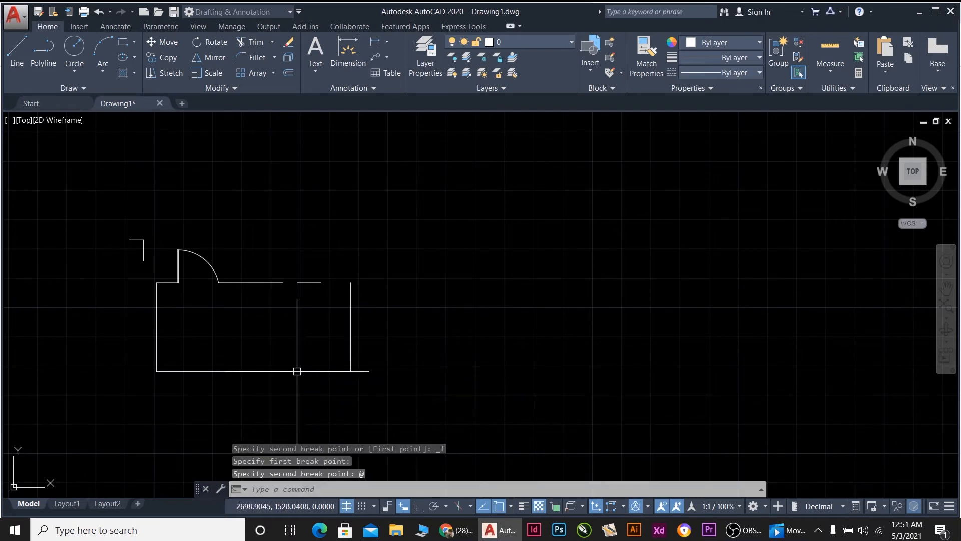
click(332, 371)
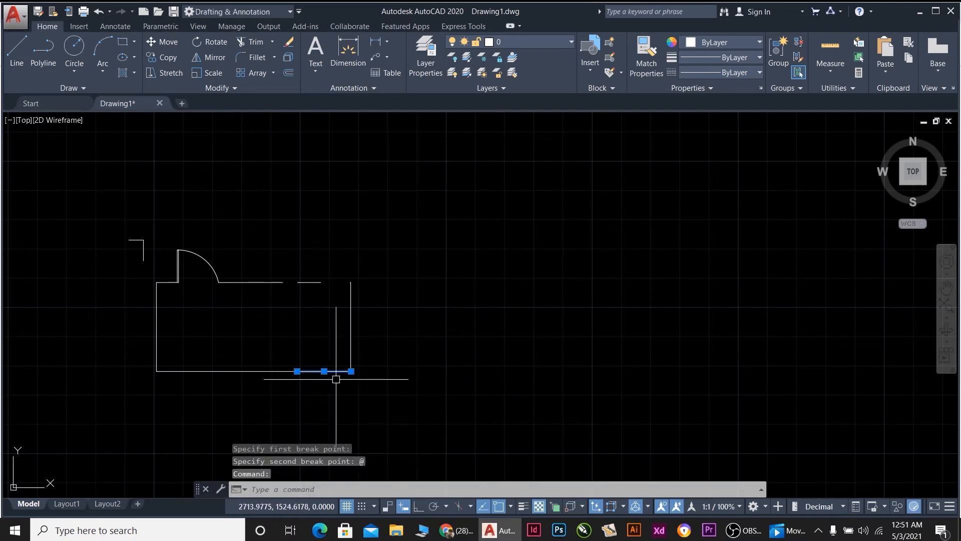
scroll(336, 379, up, 6)
scroll(343, 400, down, 6)
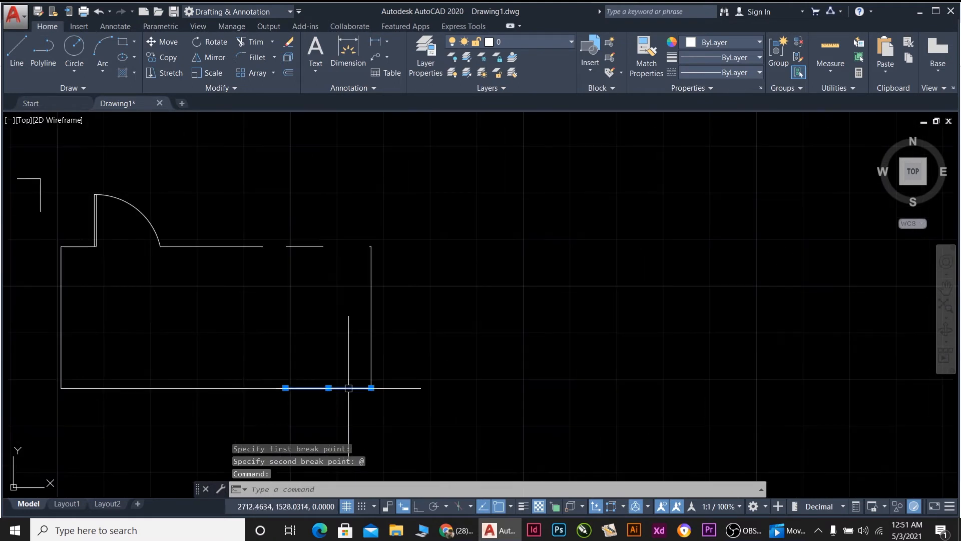
key(ctrl+z)
click(331, 370)
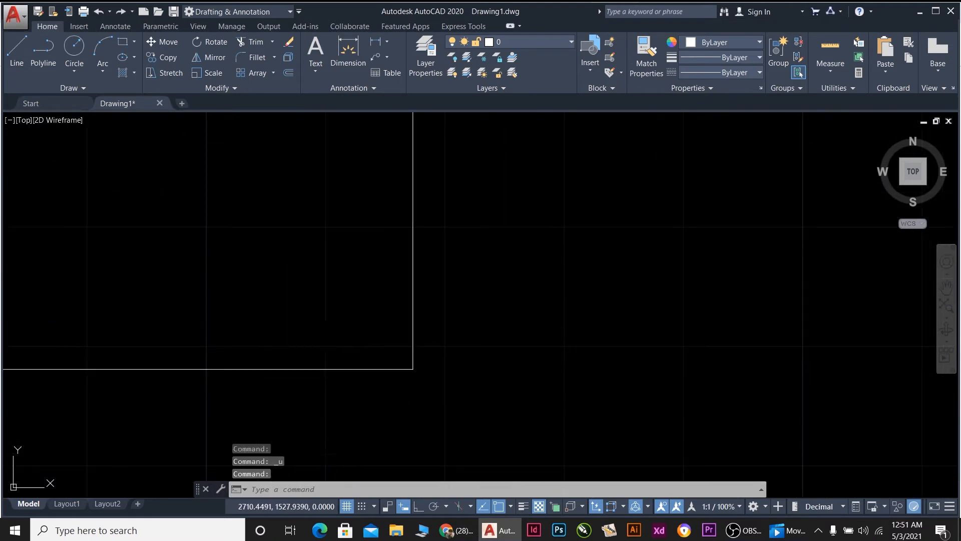
Undo the previous break of the rectangle's bottom edge, split that edge at its midpoint with Break at Point, and select the right half.
key(ctrl+z)
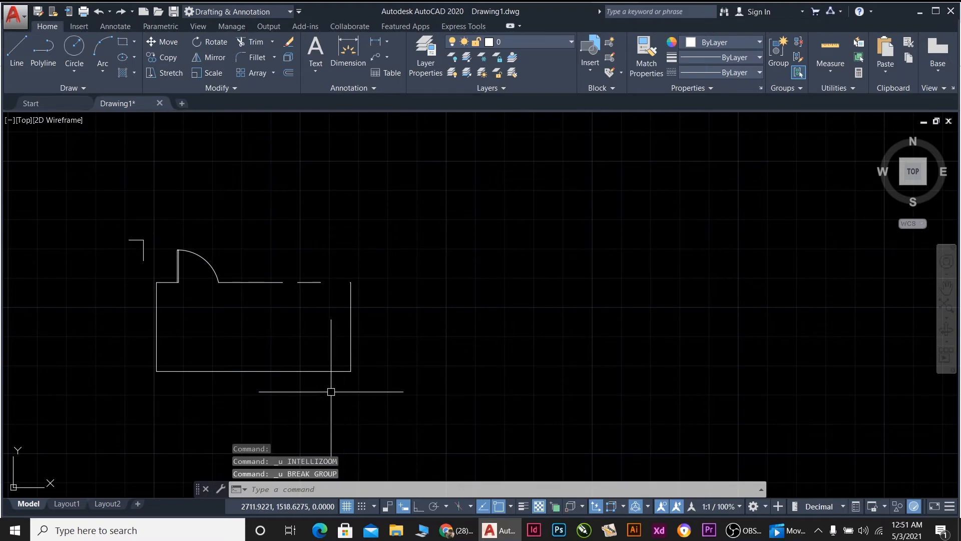
key(ctrl+z)
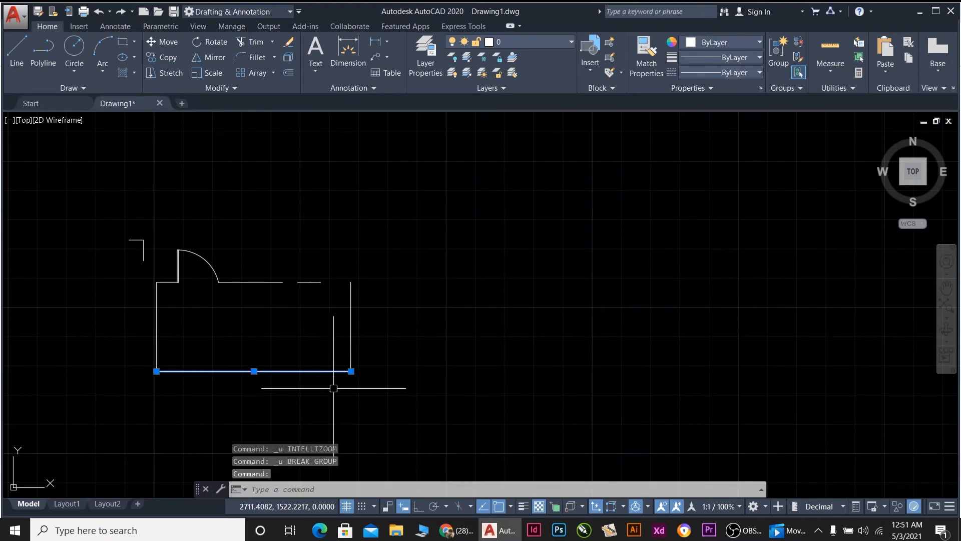
click(220, 88)
click(182, 119)
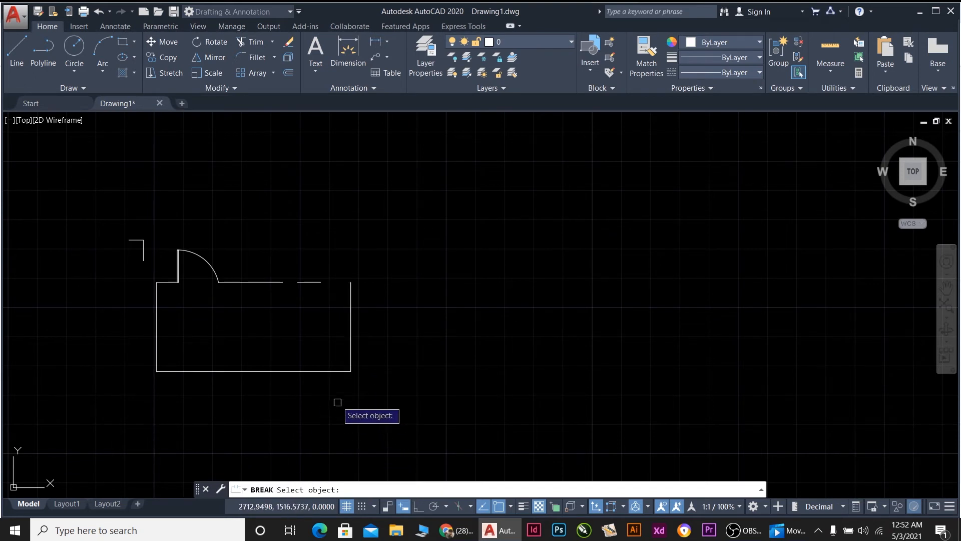
click(341, 371)
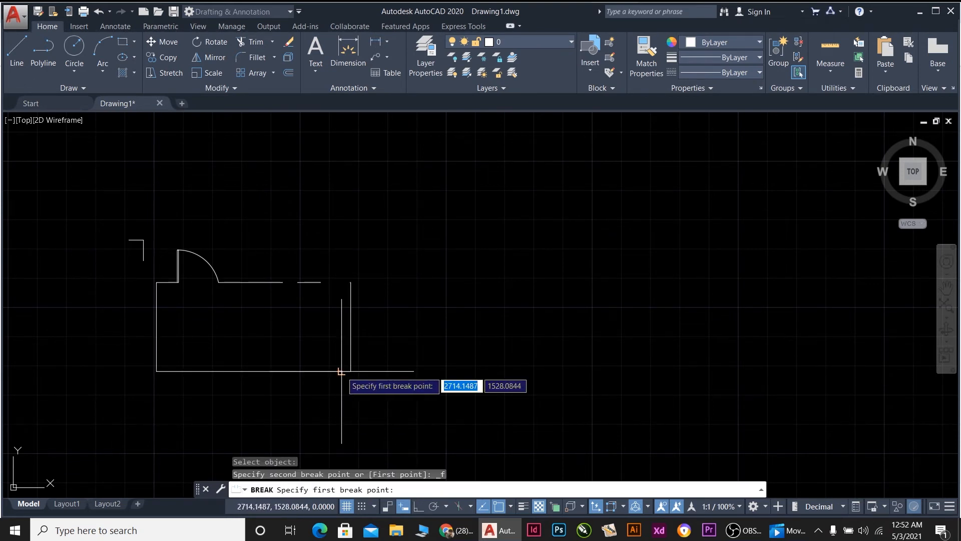
click(253, 371)
text(@)
key(Return)
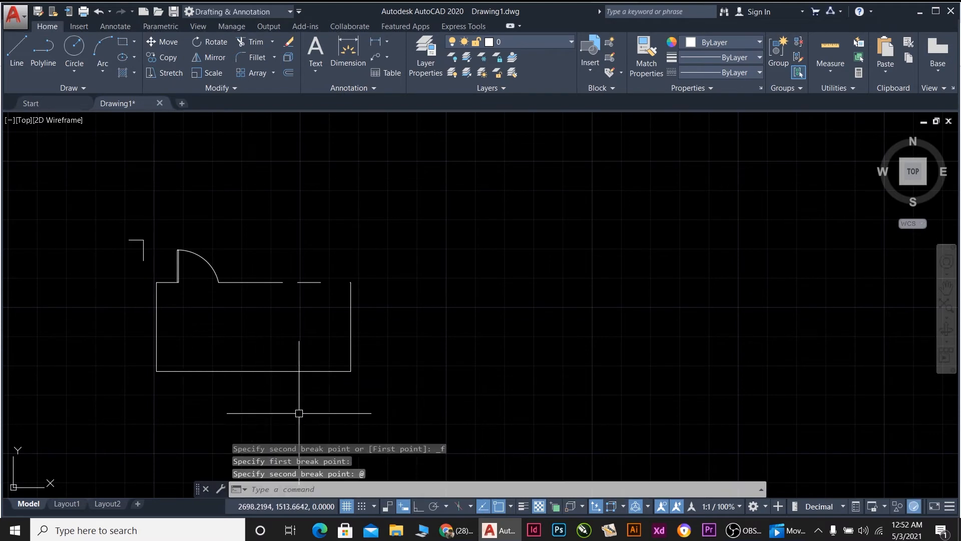
click(298, 371)
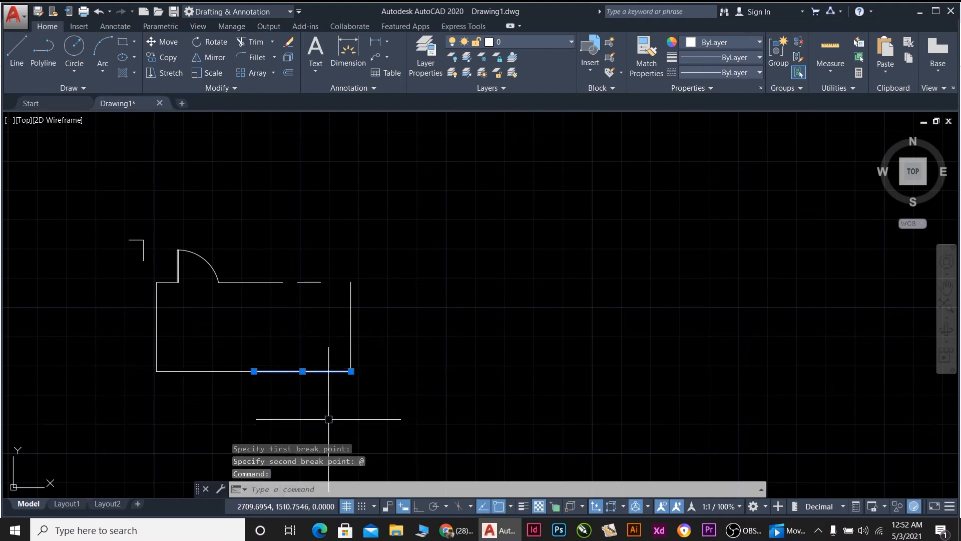
scroll(350, 375, up, 2)
scroll(353, 375, down, 2)
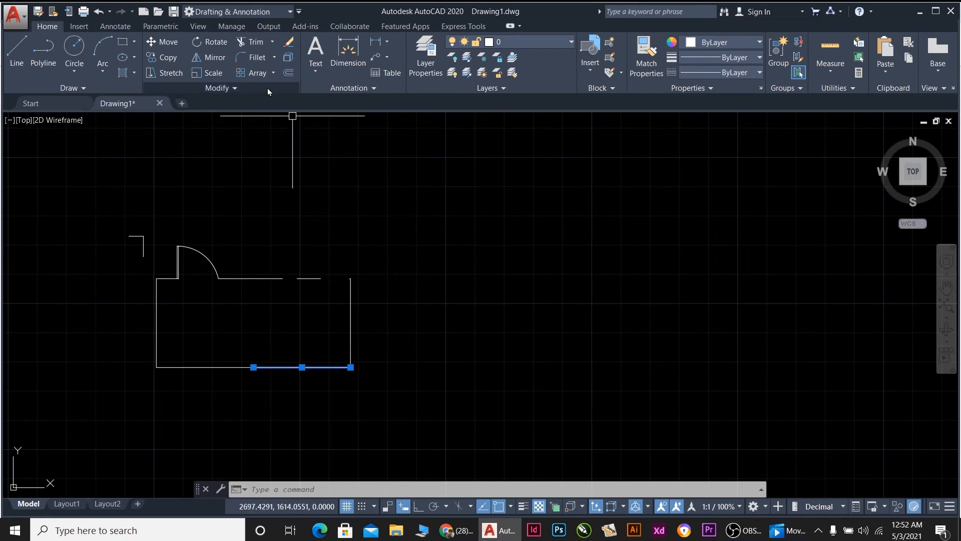
click(229, 89)
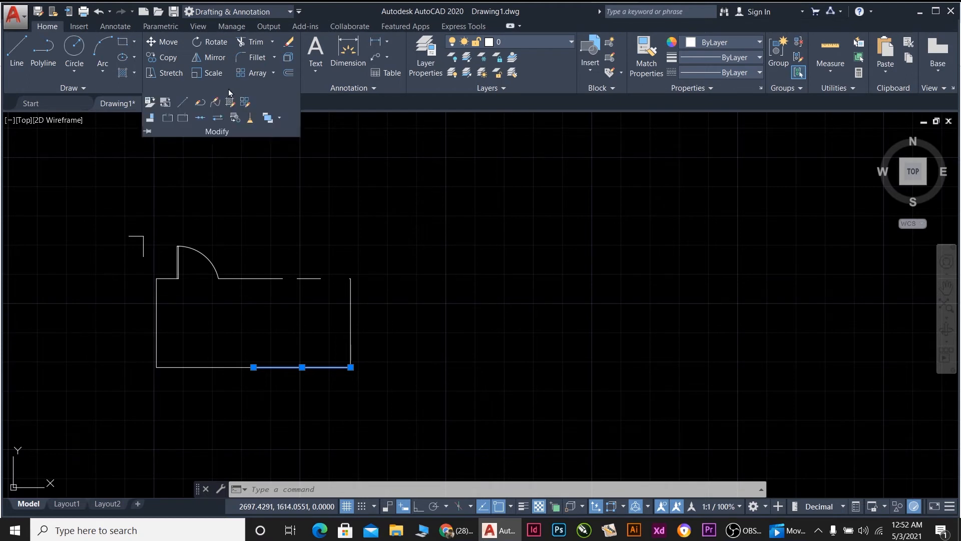
click(200, 120)
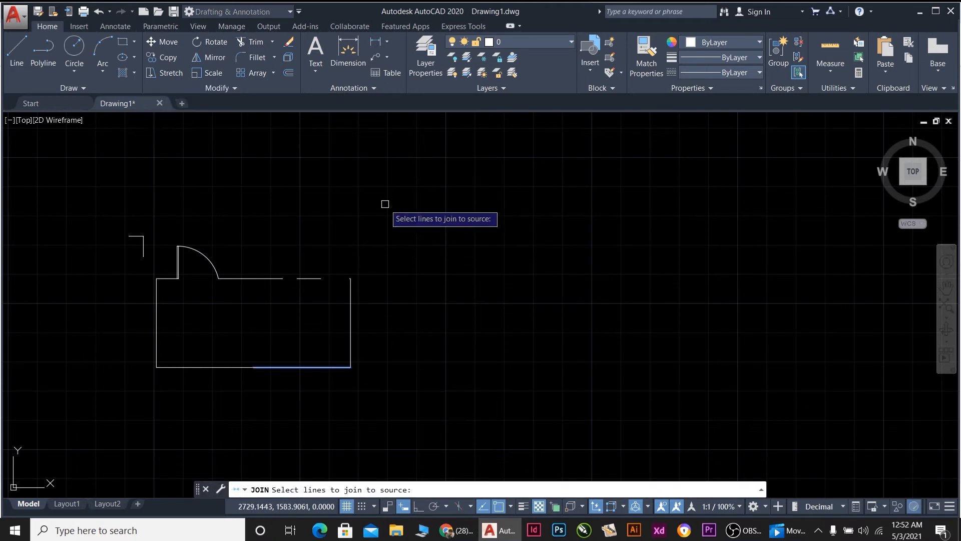
key(Escape)
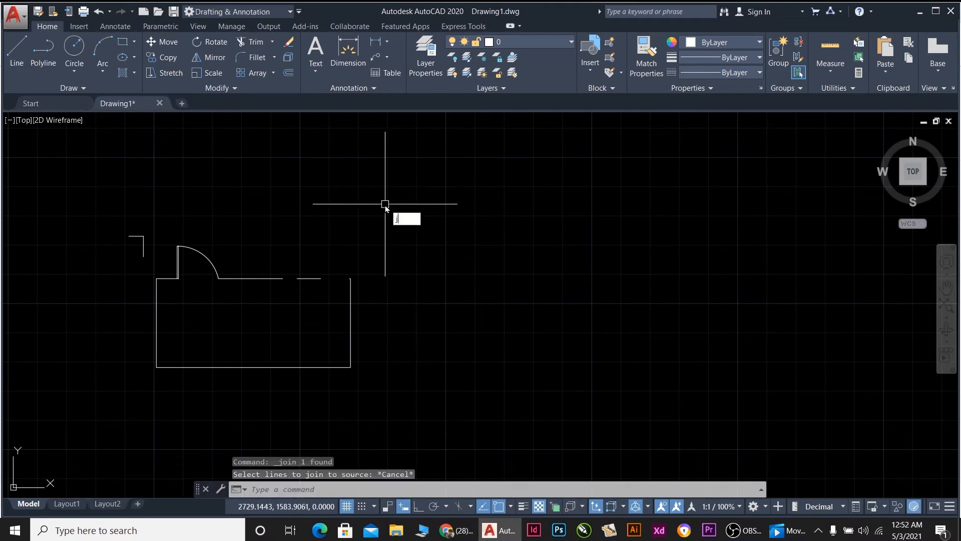
Join the two halves of the rectangle's bottom edge into one line and select it to check.
text(j)
key(Return)
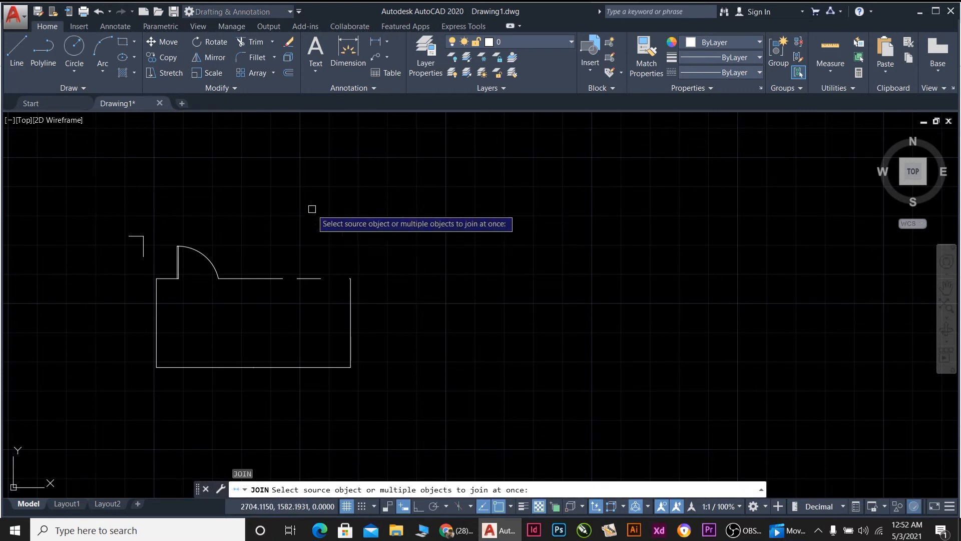
click(317, 367)
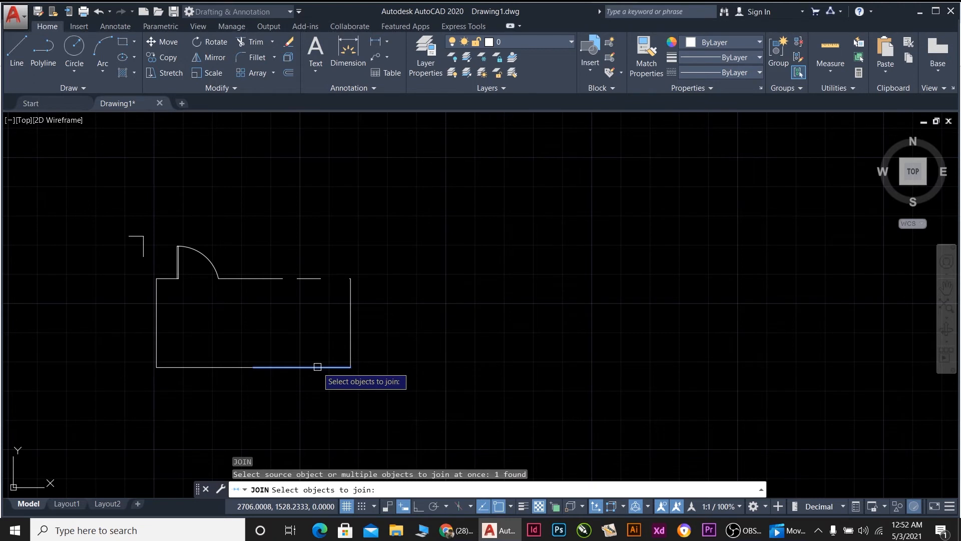
click(218, 370)
key(Return)
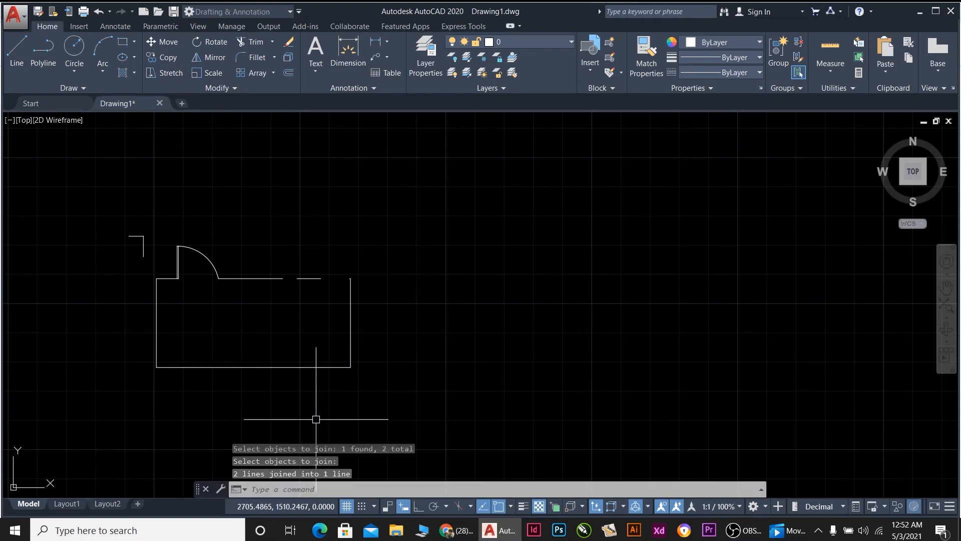
click(299, 367)
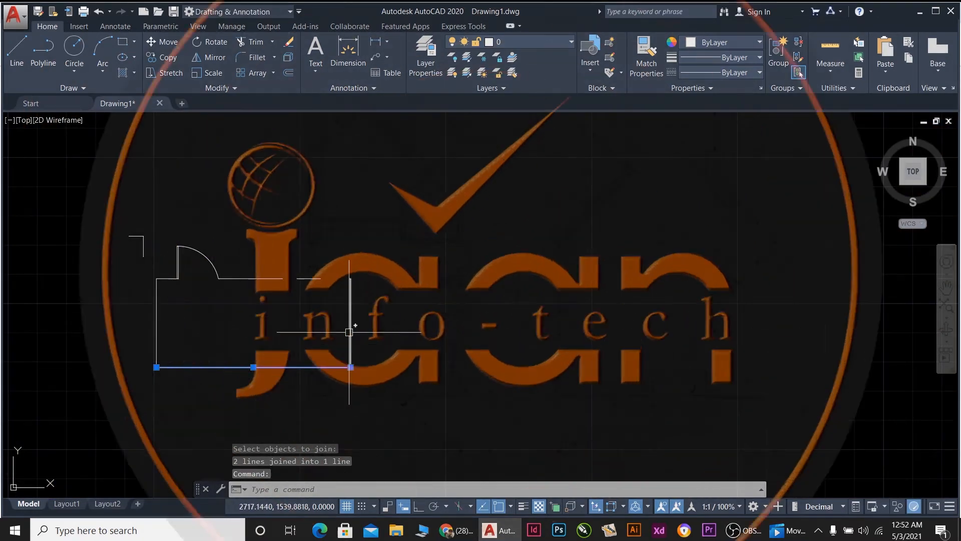
Join the rectangle's bottom edge and its two side edges into a single polyline.
click(351, 326)
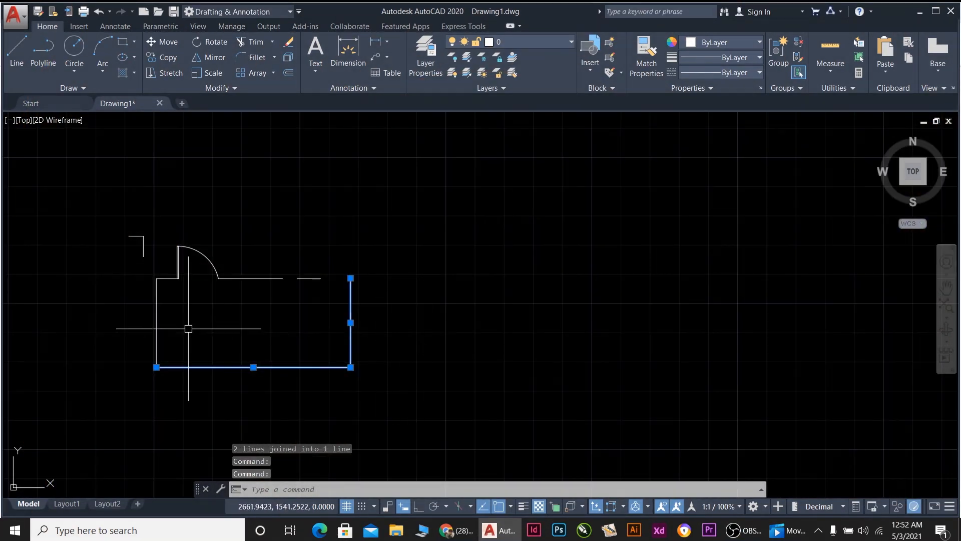
click(158, 333)
key(Escape)
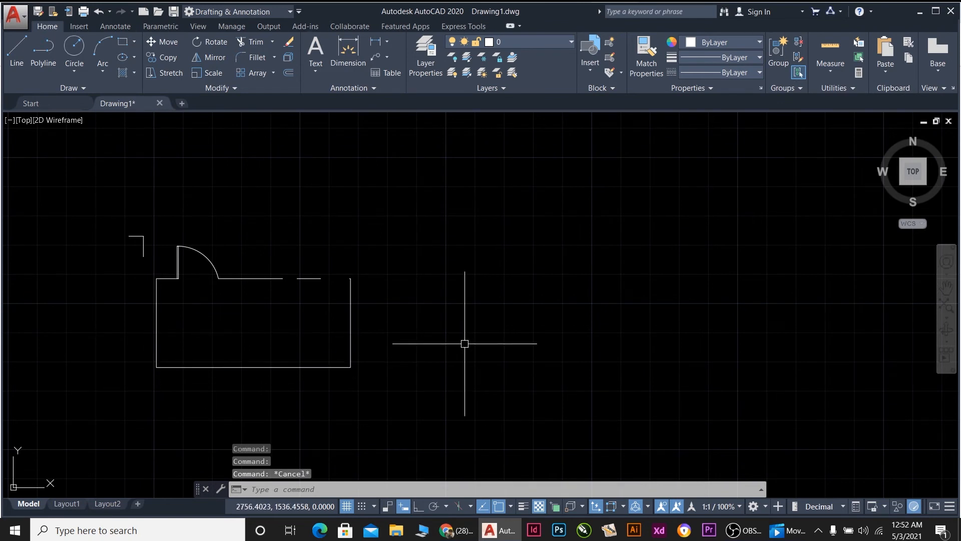
click(412, 418)
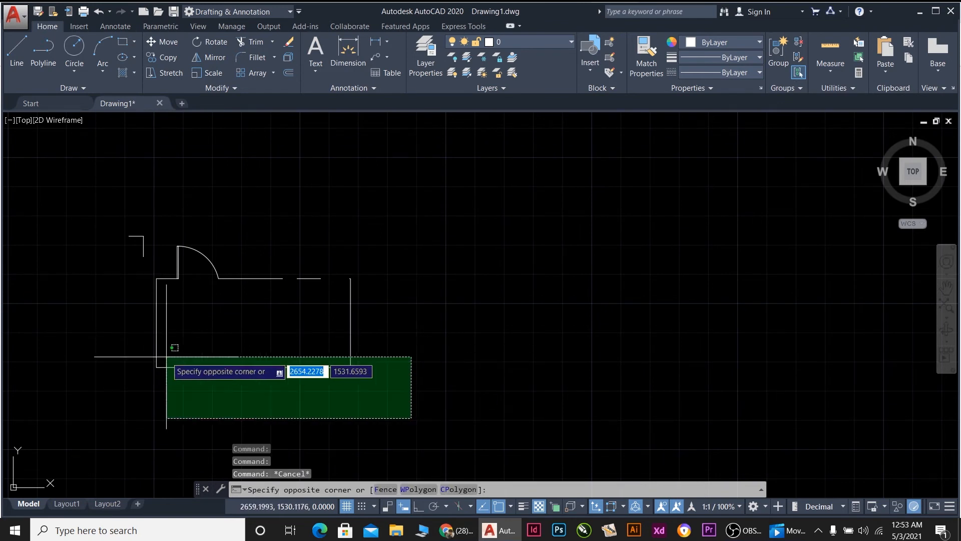
click(130, 346)
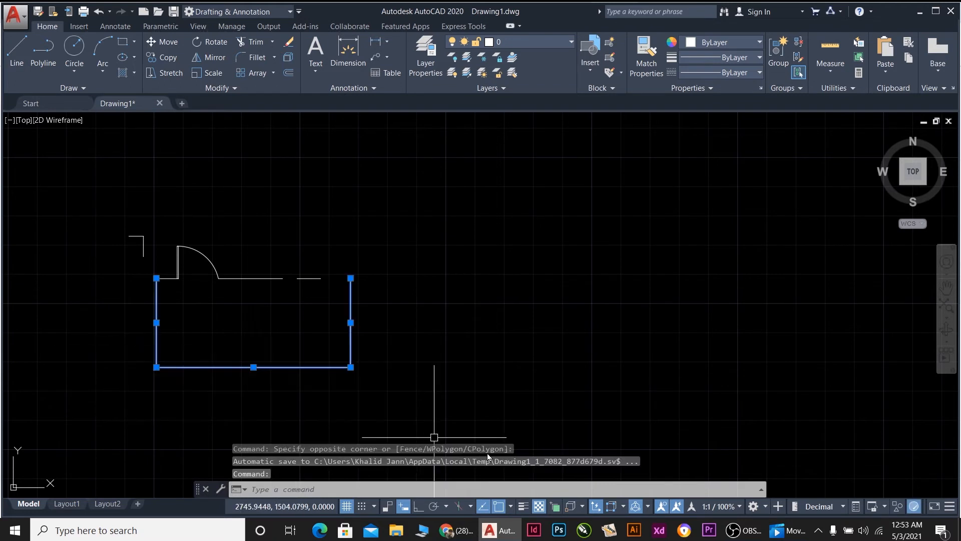
key(Return)
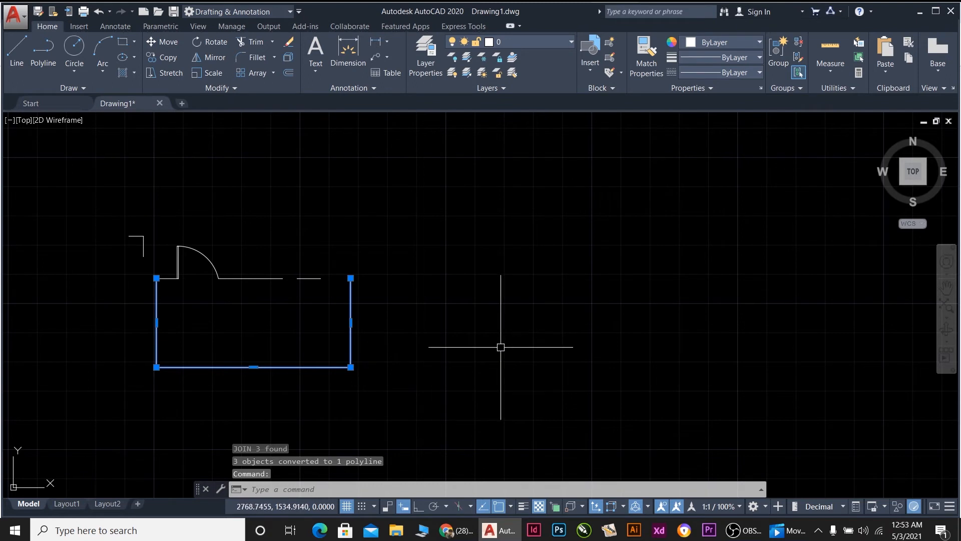
Draw a closed, tilted four-sided shape from separate lines in the empty space right of the rectangle.
text(l)
key(Return)
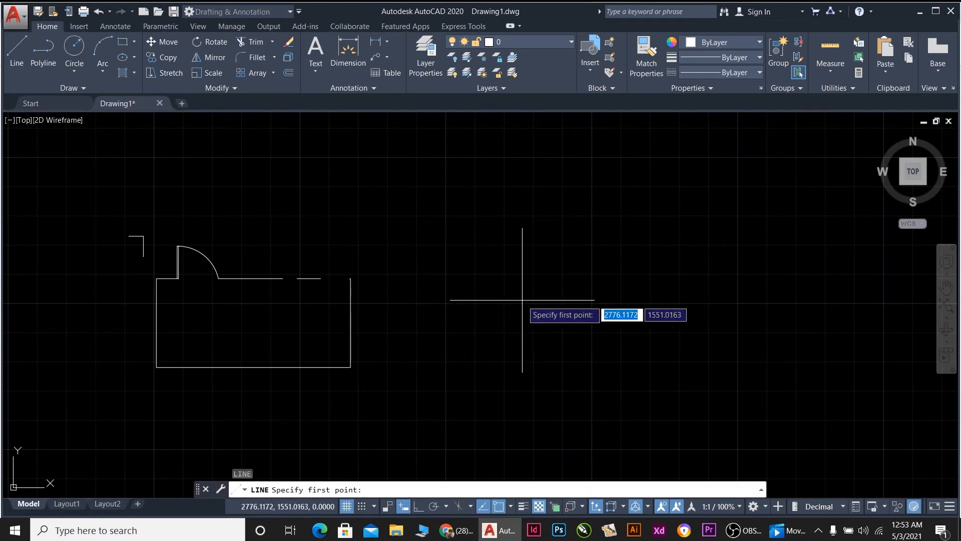
click(425, 326)
click(491, 249)
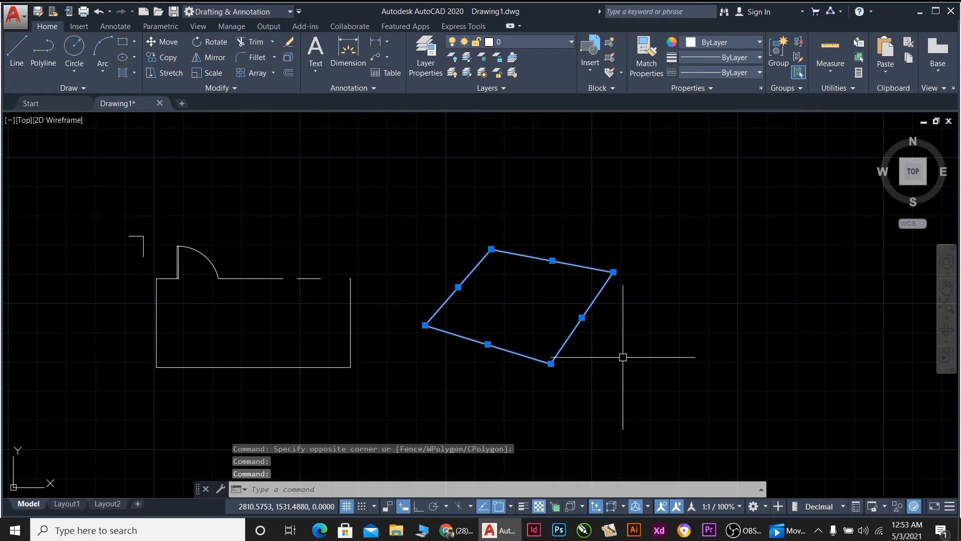
key(Escape)
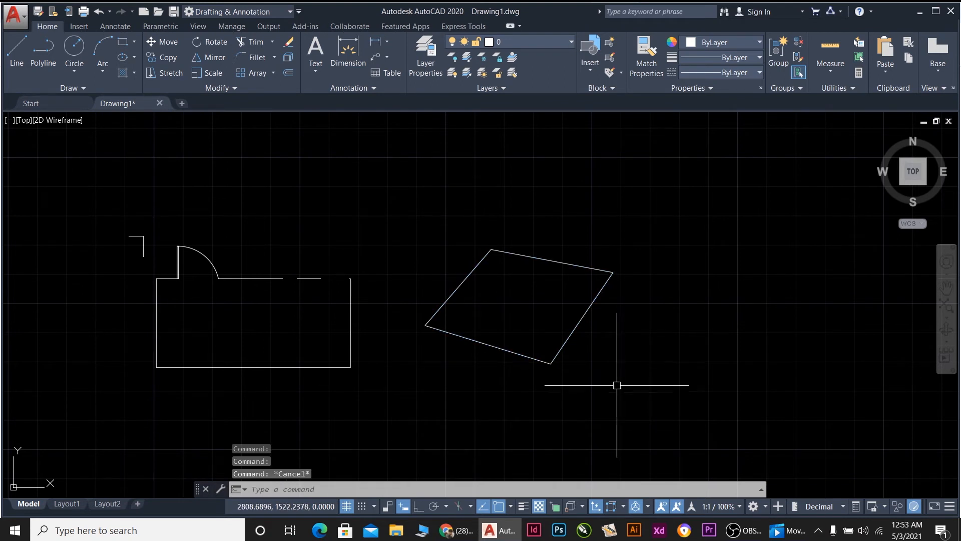
Try joining only the four-sided shape's two lower edges into a polyline, undo the join, and check that those edges are separate.
click(579, 368)
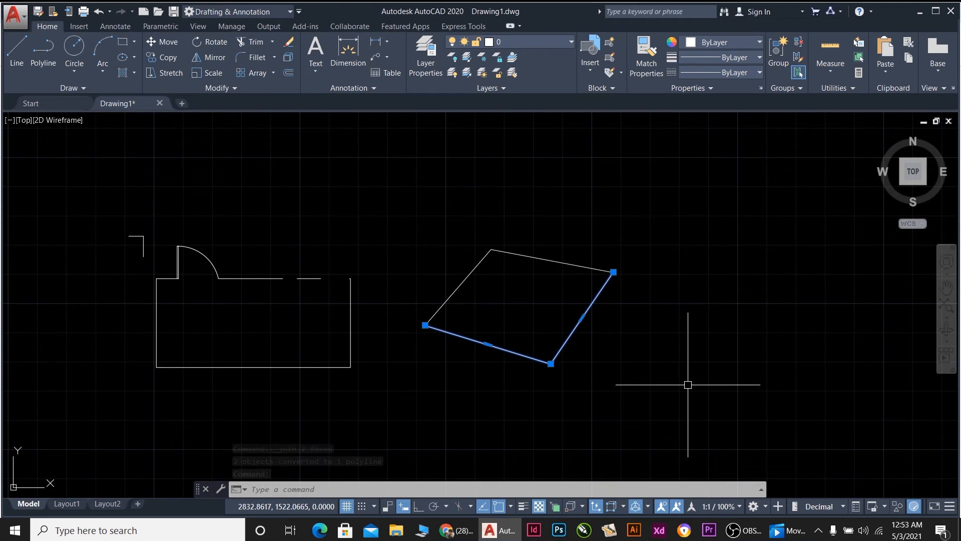
click(526, 277)
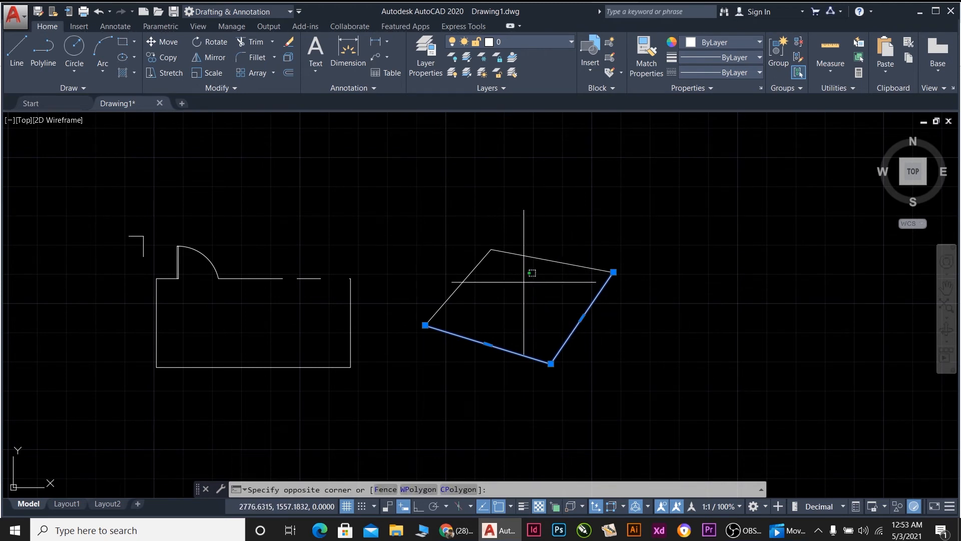
click(521, 305)
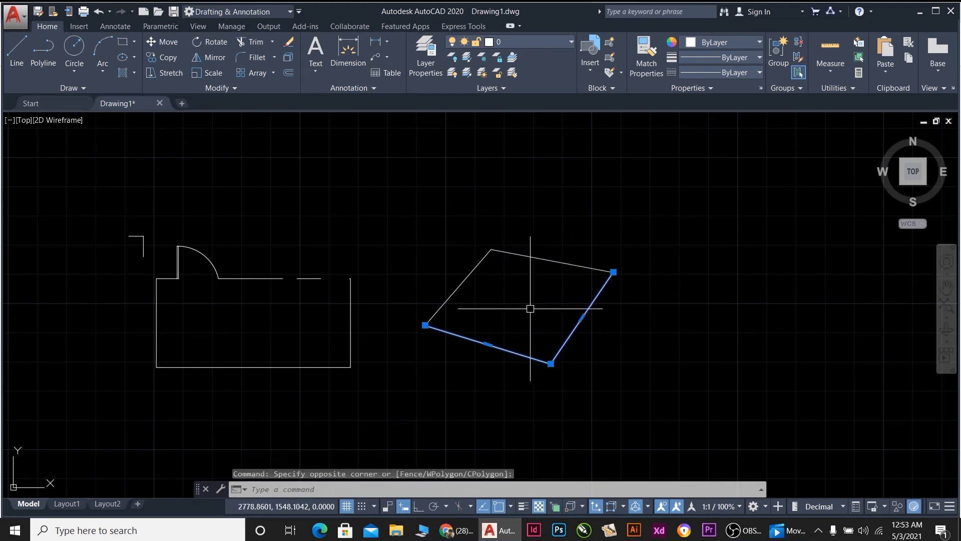
key(Escape)
key(ctrl+z)
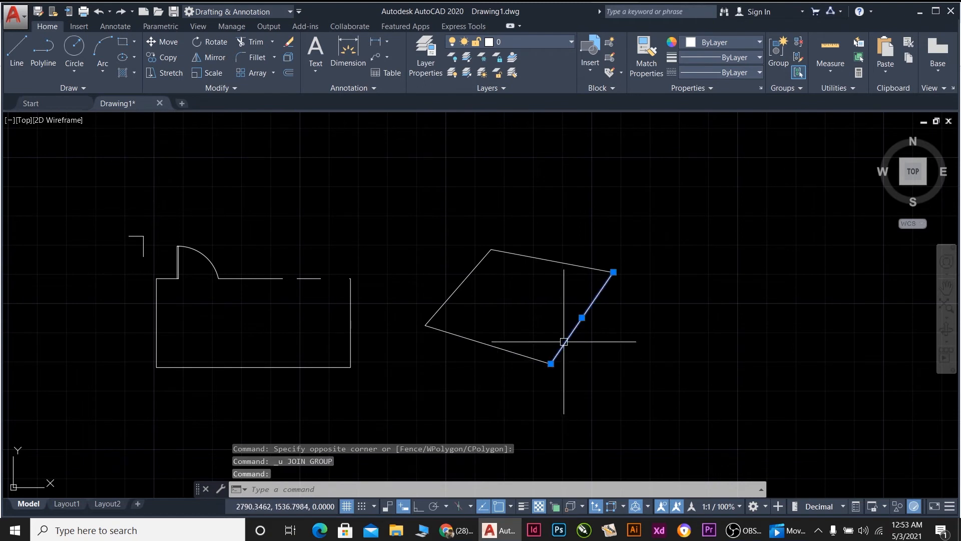
click(525, 359)
key(Escape)
Select all four edges of the tilted four-sided shape and join them into one polyline.
click(636, 411)
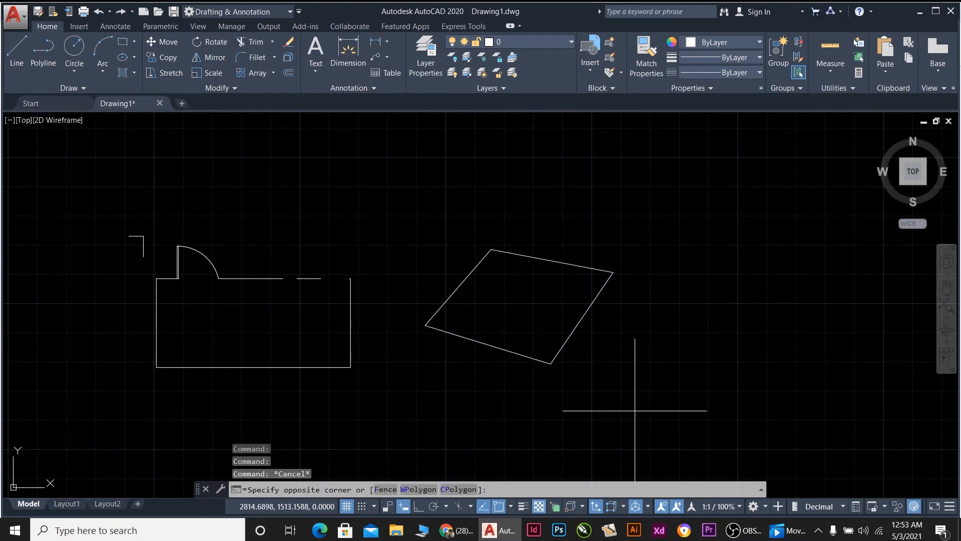
click(483, 239)
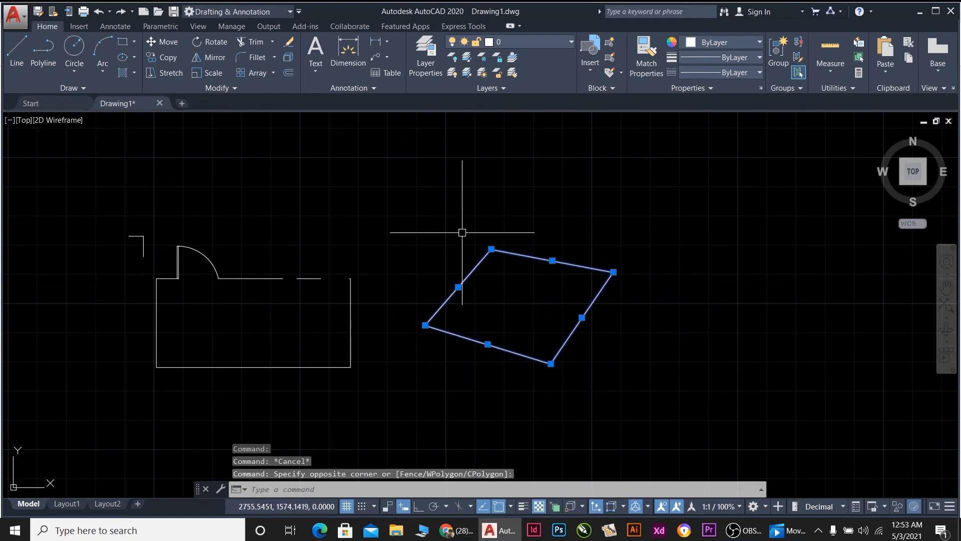
key(Escape)
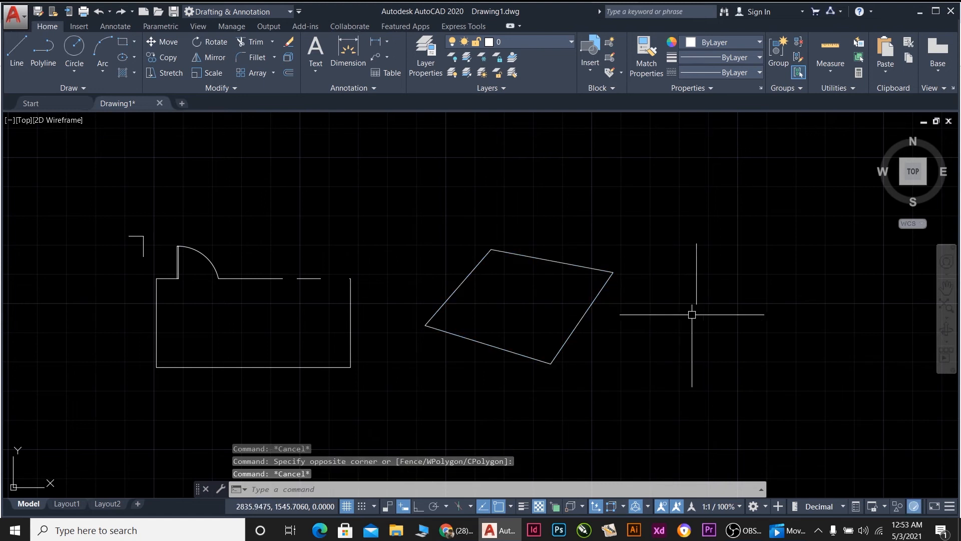
click(369, 205)
click(711, 395)
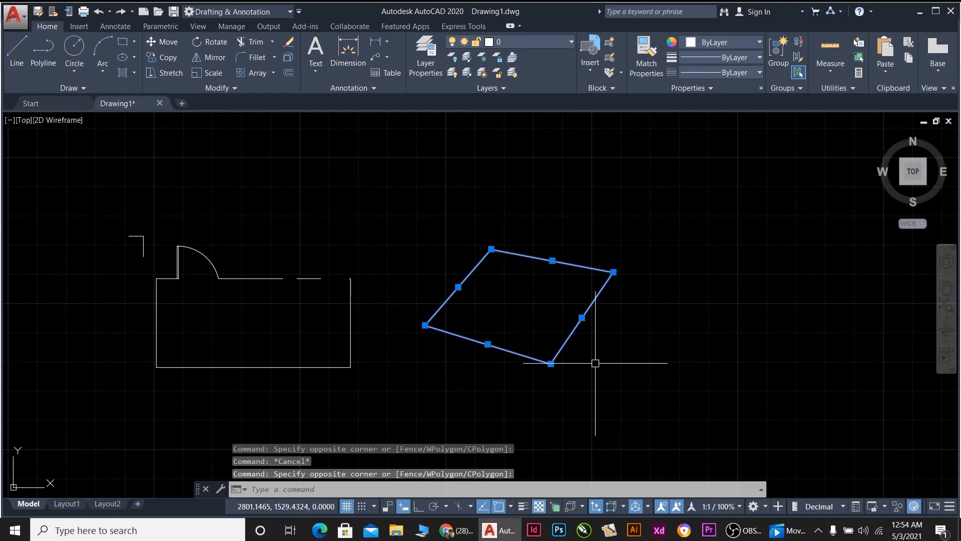
text(j)
key(Return)
click(572, 333)
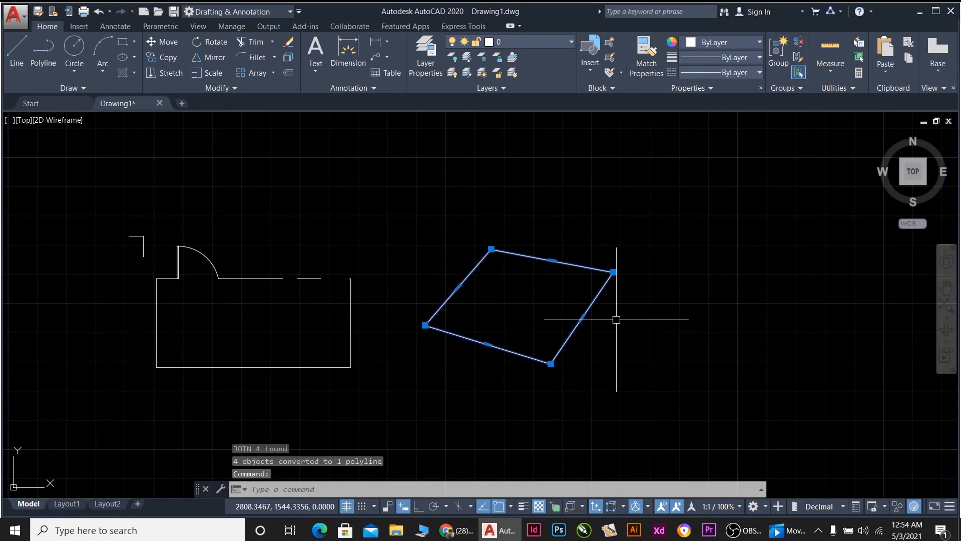
scroll(566, 258, down, 3)
scroll(630, 235, up, 3)
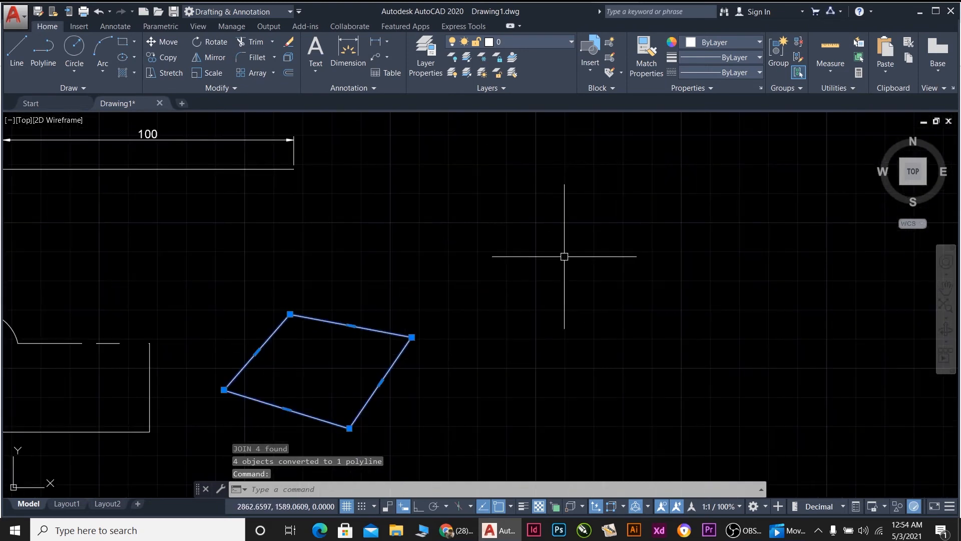
scroll(532, 247, down, 1)
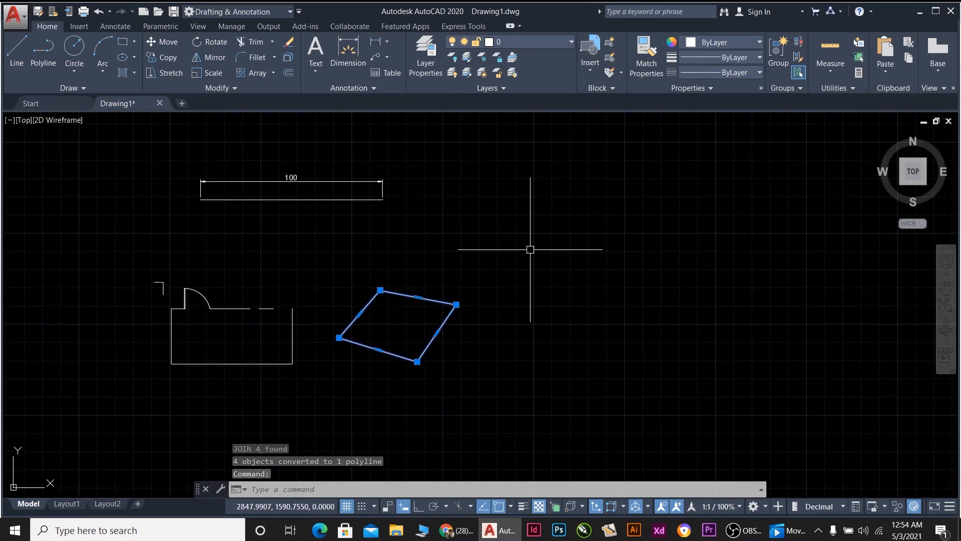
click(248, 88)
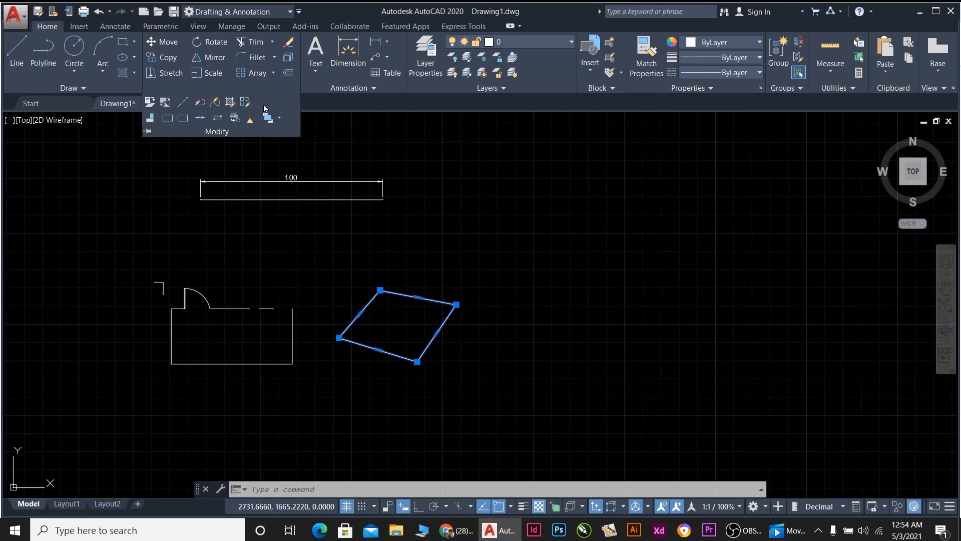
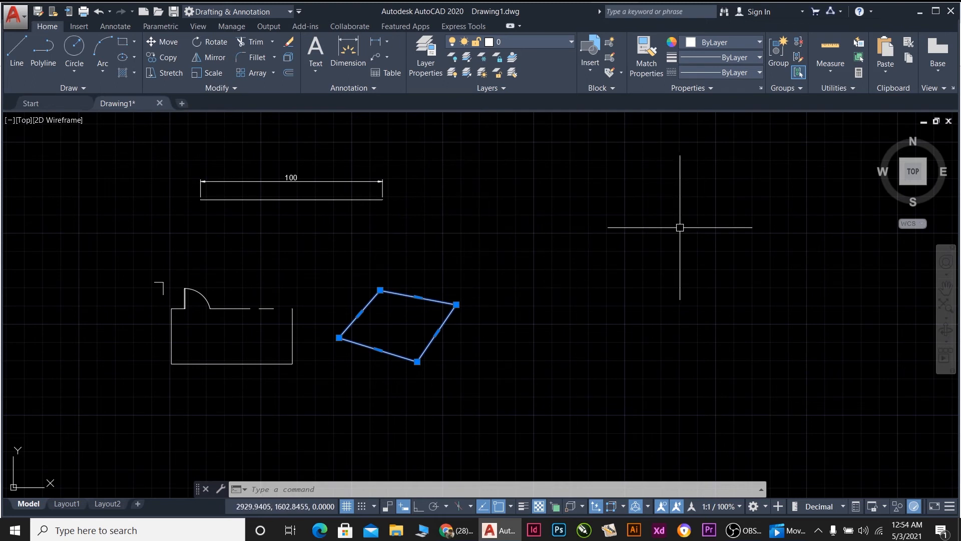
Reselect the tilted four-sided shape to check that its joined edges form a single polyline.
scroll(701, 220, up, 2)
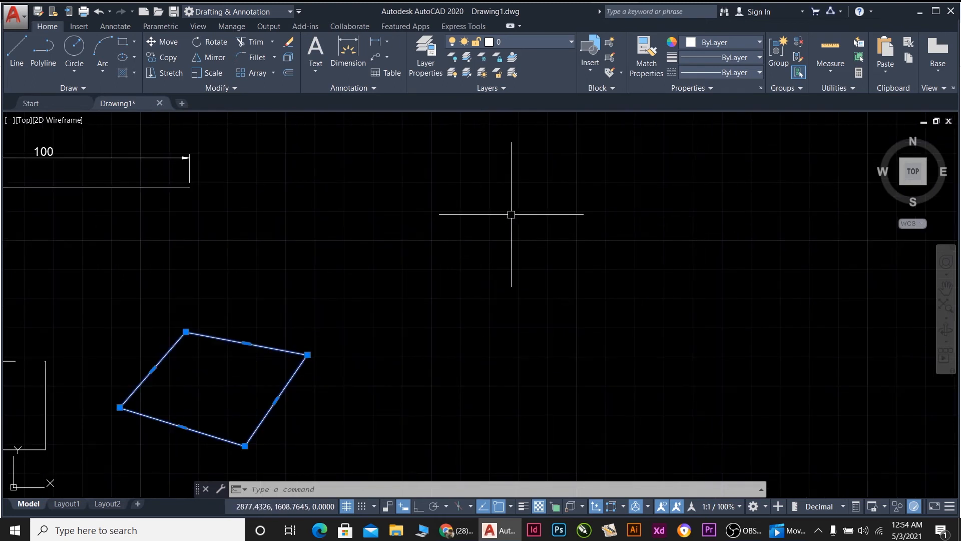
scroll(508, 221, down, 2)
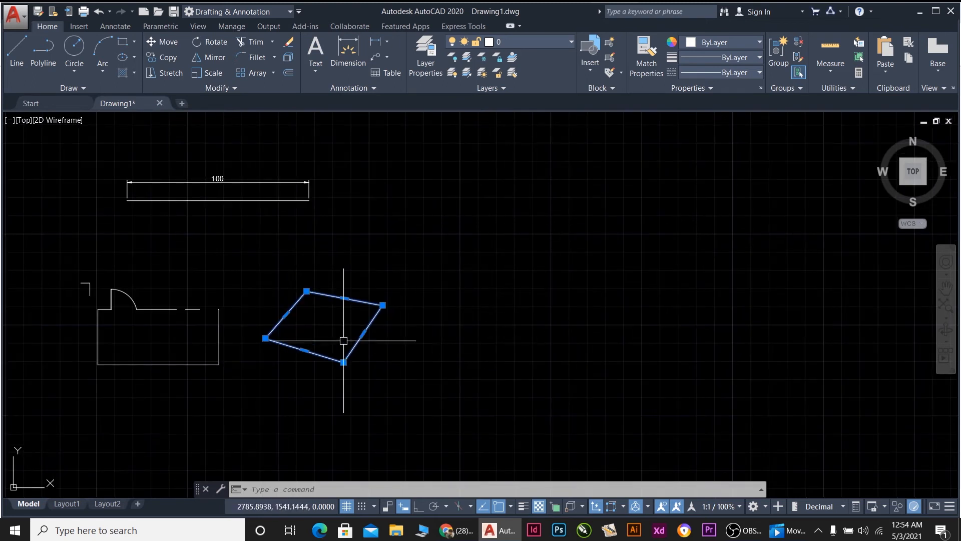
key(Escape)
click(377, 313)
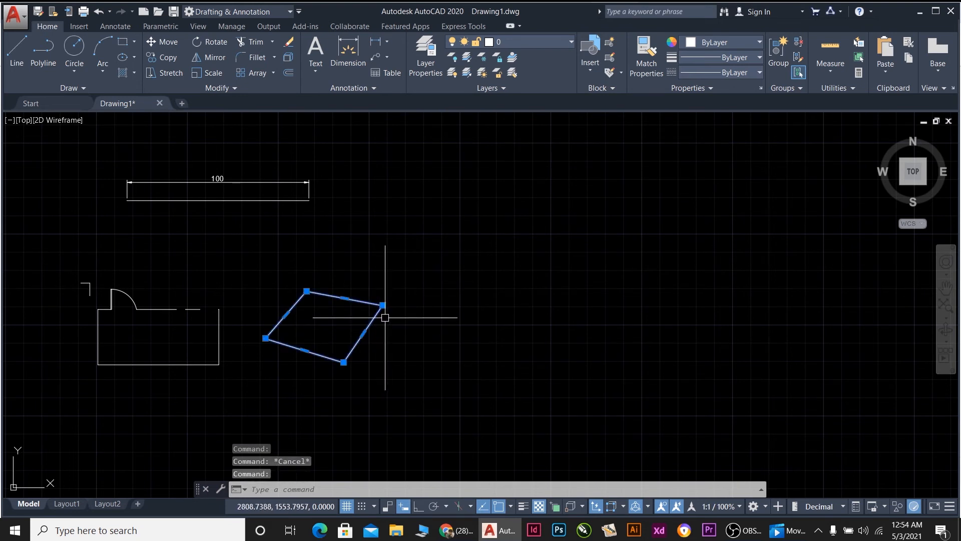
scroll(296, 356, up, 2)
scroll(316, 341, up, 2)
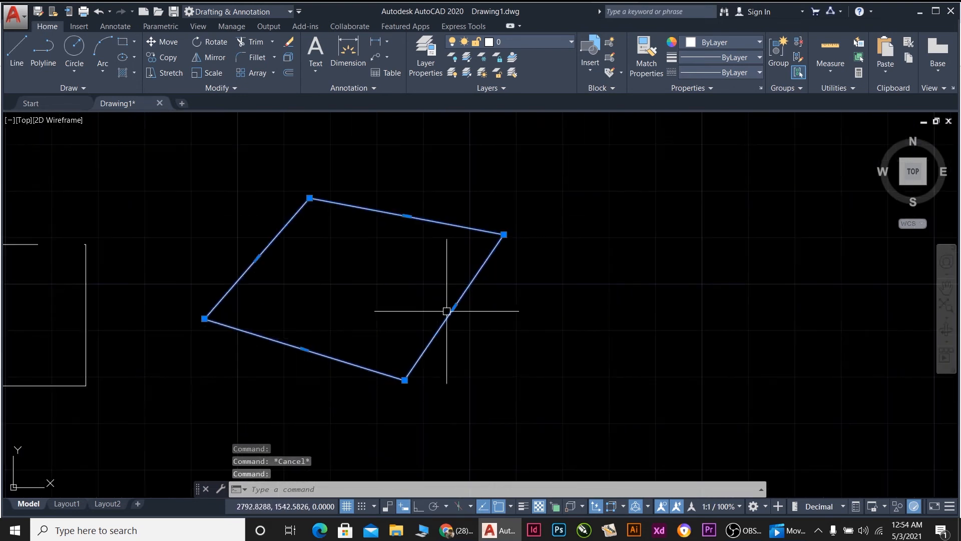
Draw a circle to the right of the tilted four-sided shape and a small rectangle between and below the two.
key(Return)
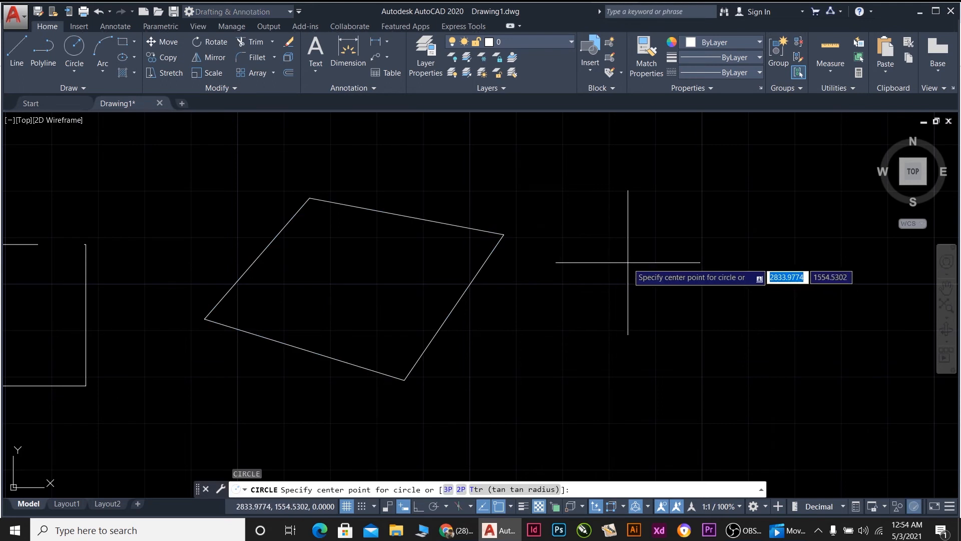
click(628, 262)
click(659, 300)
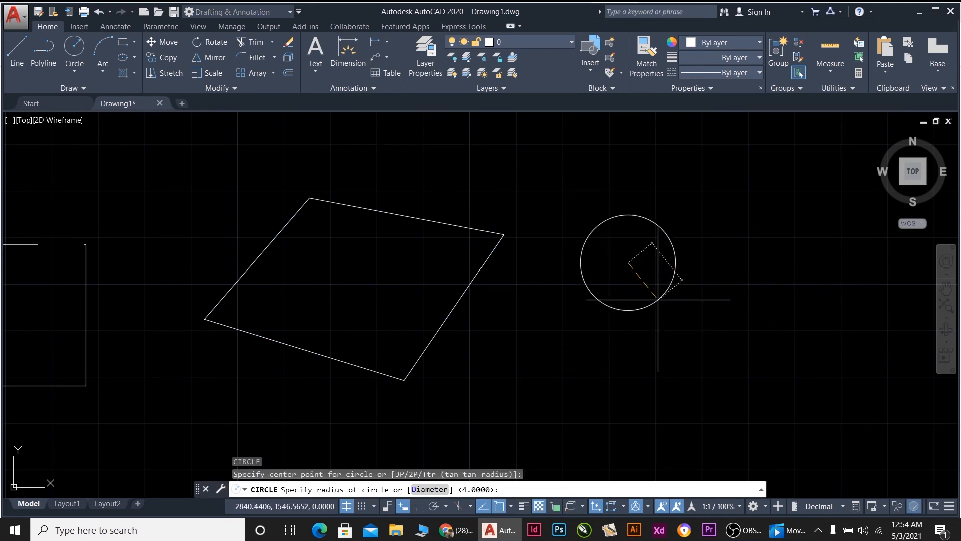
text(rec)
key(Return)
click(478, 335)
click(565, 398)
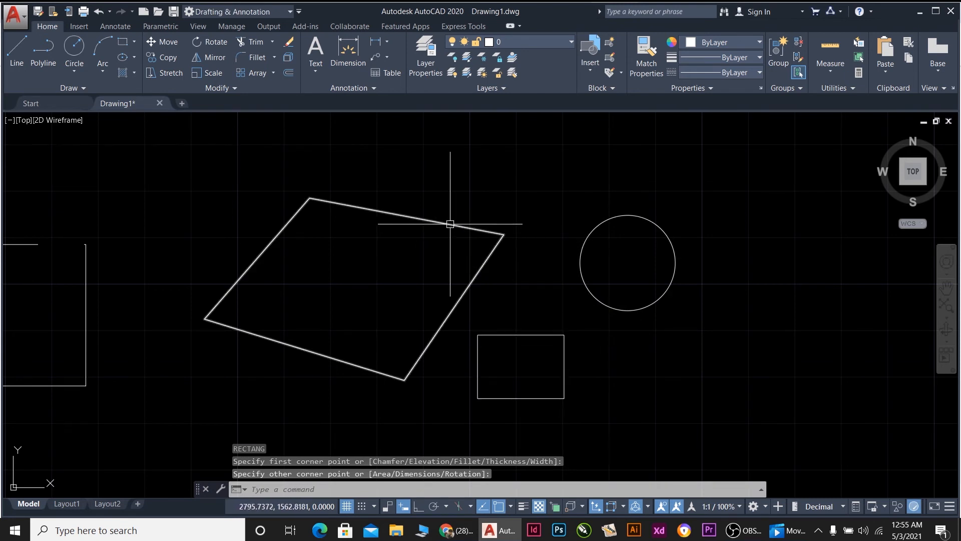
Draw a circle with a radius of about 8.7 above and left of the tilted four-sided shape.
text(c)
key(Return)
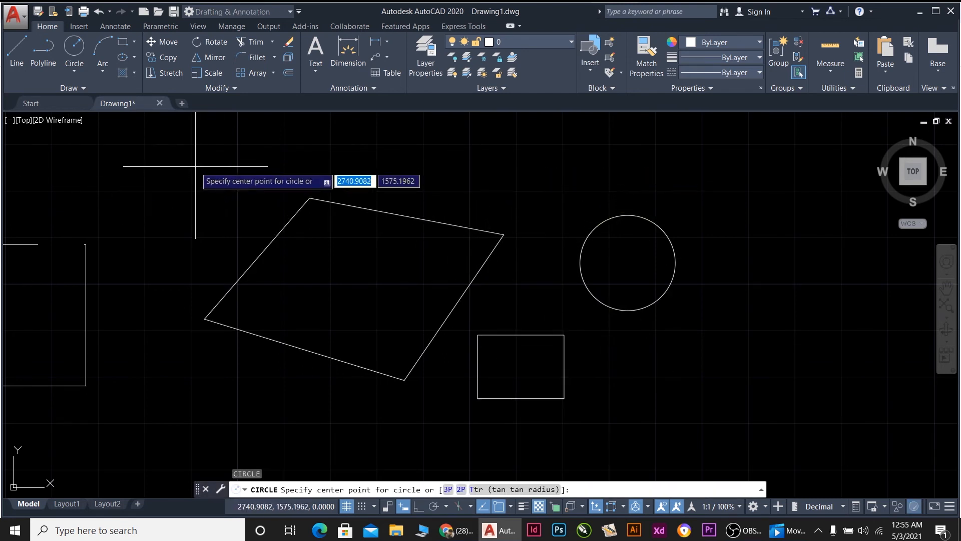
click(195, 167)
click(223, 197)
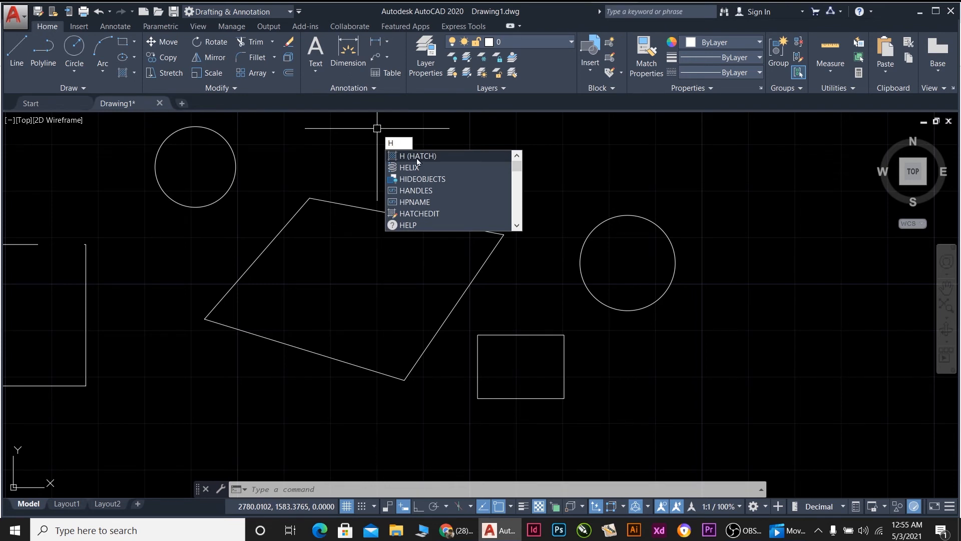
Hatch the circle above the four-sided shape with a solid red fill, colour 153,27,30.
key(Return)
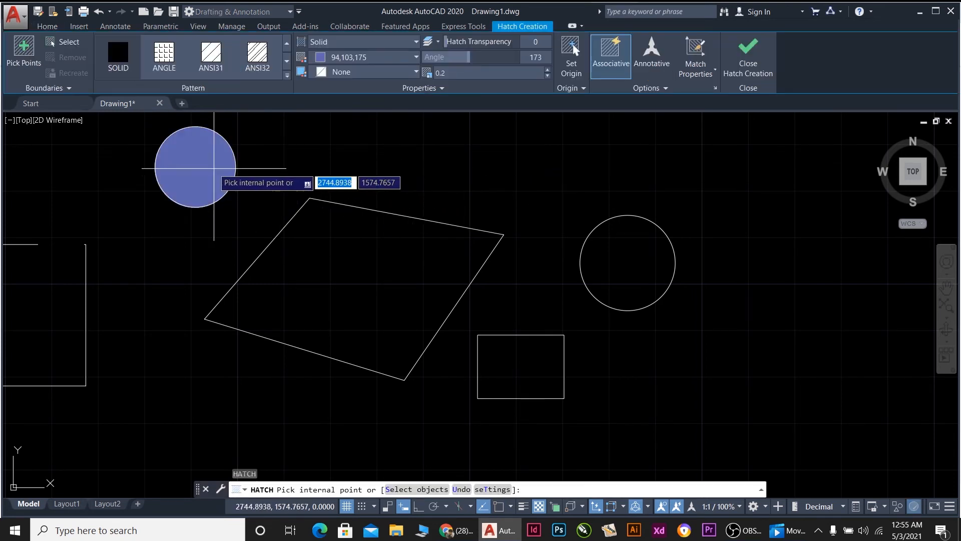
click(368, 57)
click(359, 126)
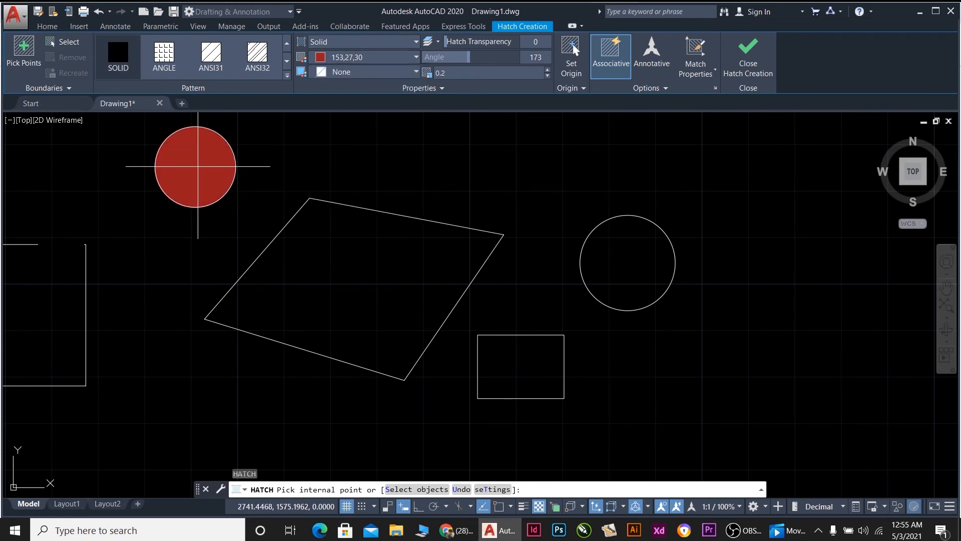
click(202, 168)
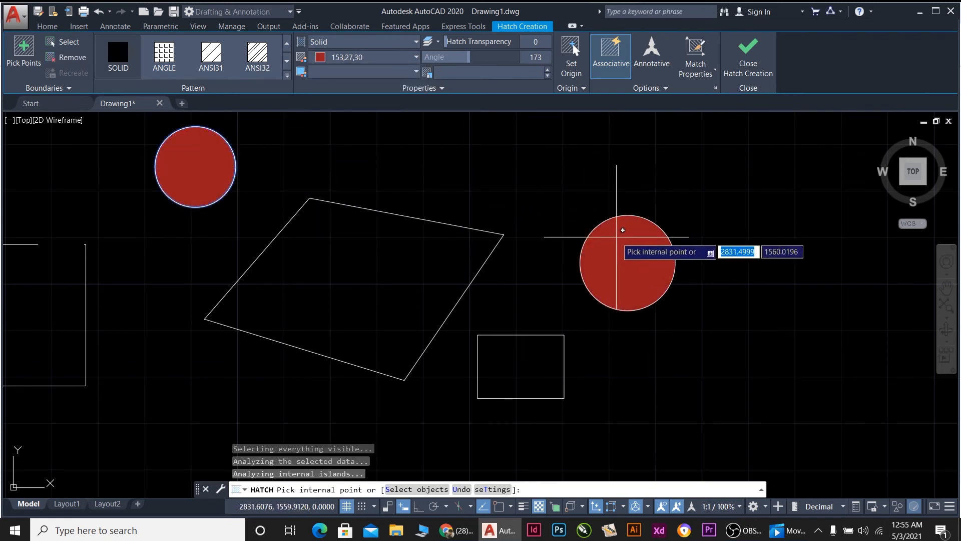
key(Escape)
Hatch the circle right of the four-sided shape with a solid blue fill, colour 41,49,137.
click(616, 233)
click(454, 131)
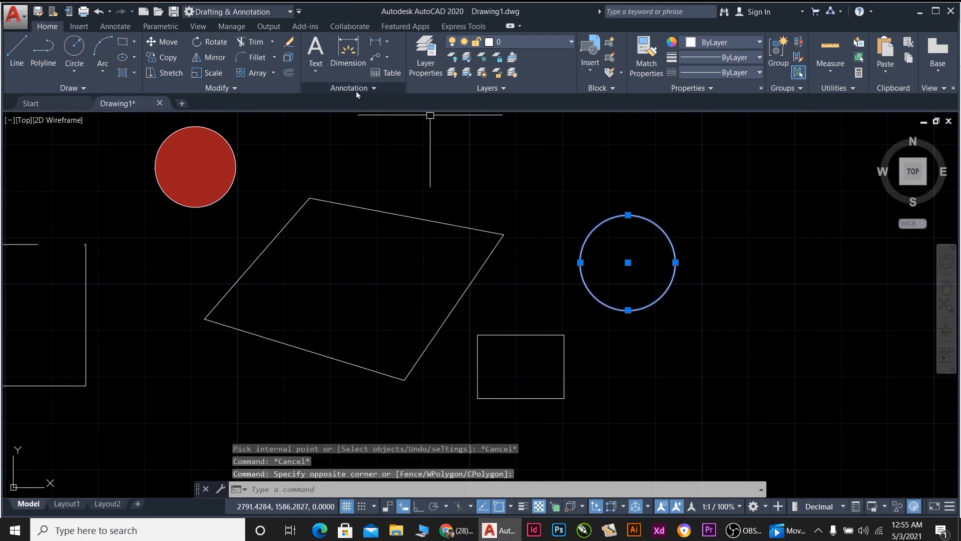
text(h)
key(Return)
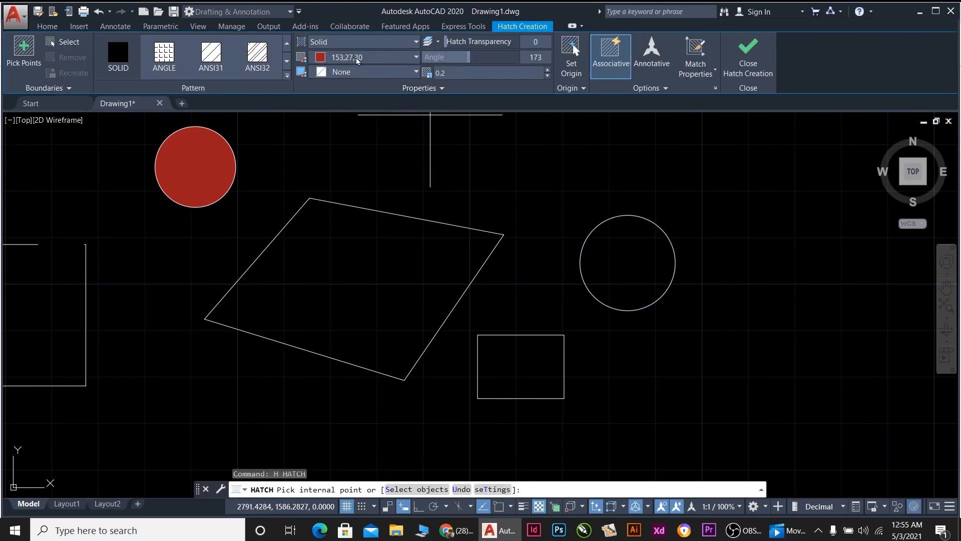
click(374, 57)
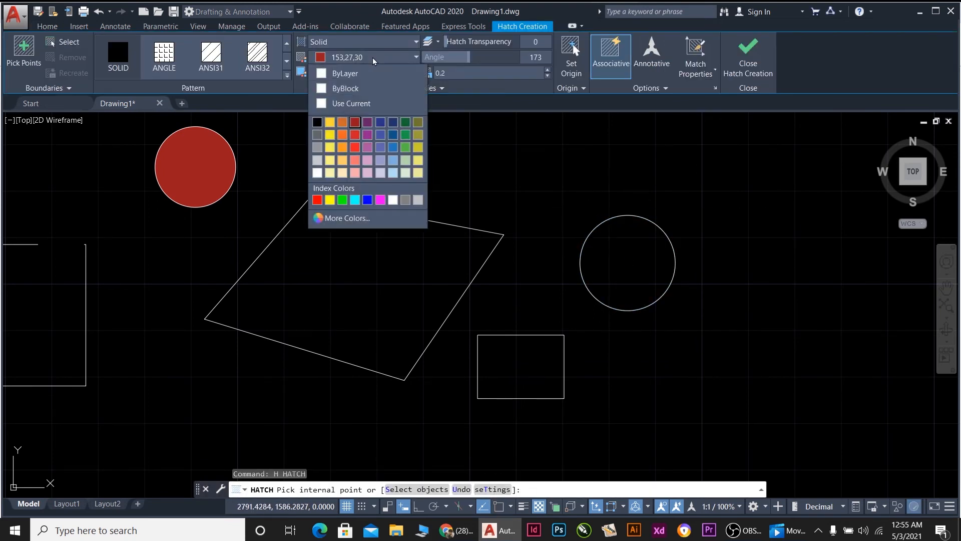
click(380, 122)
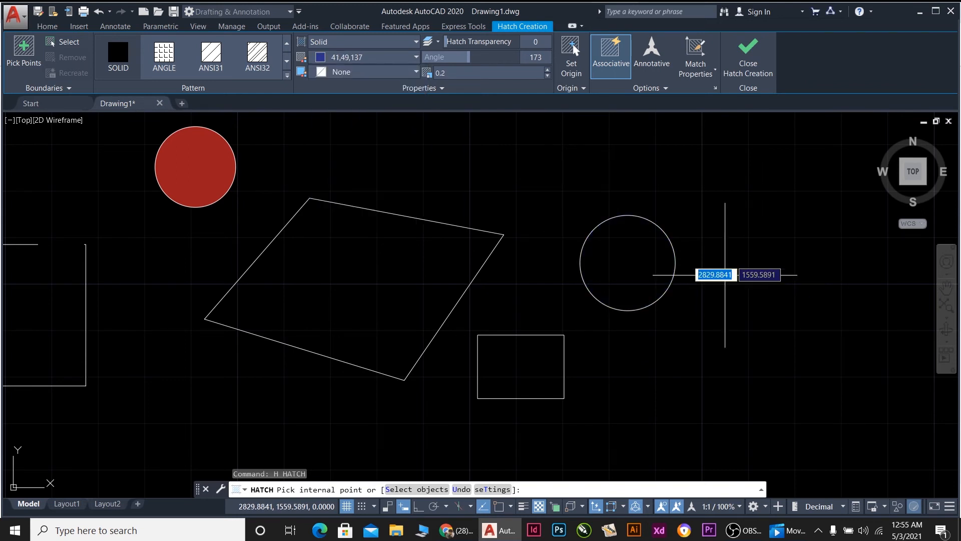
click(624, 259)
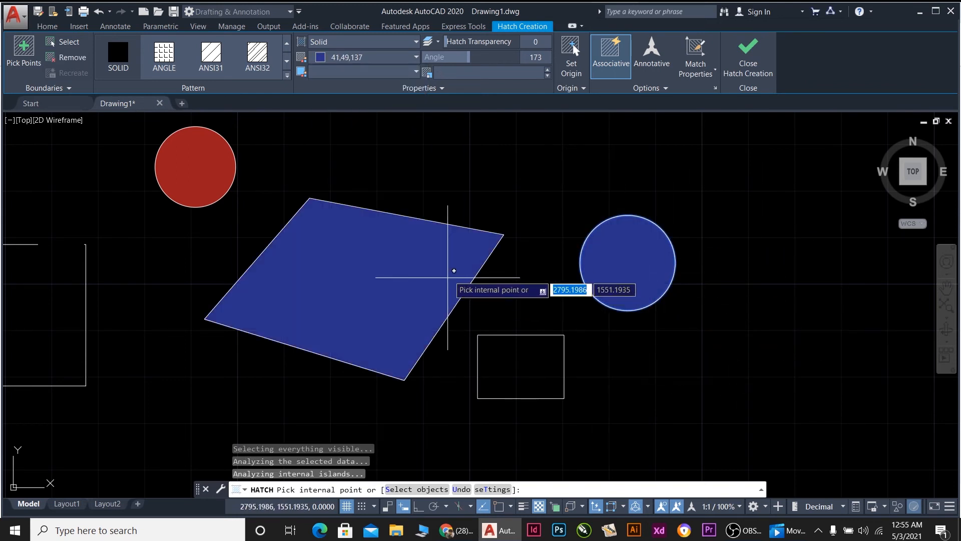
key(Escape)
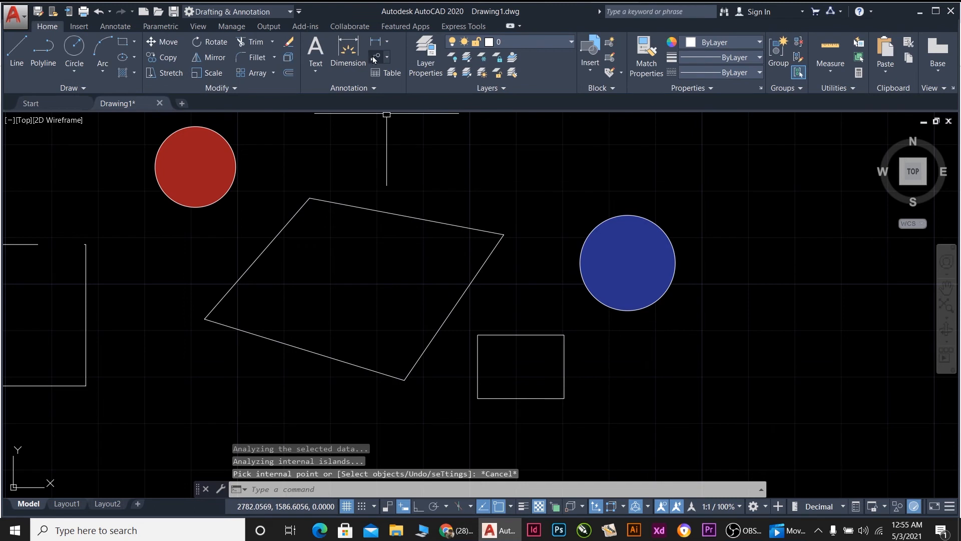
Hatch the tilted four-sided shape with a solid yellow fill, colour 248,215,49.
key(Return)
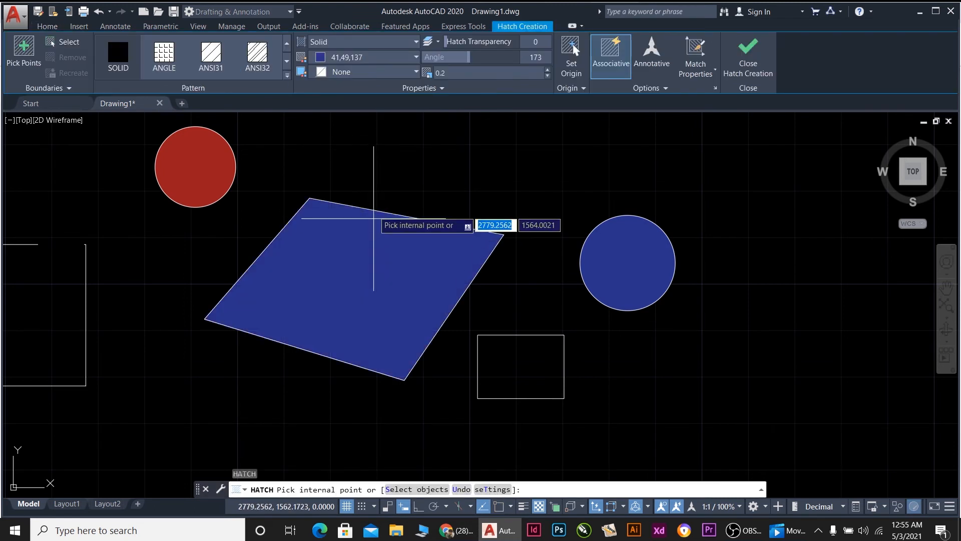
click(348, 58)
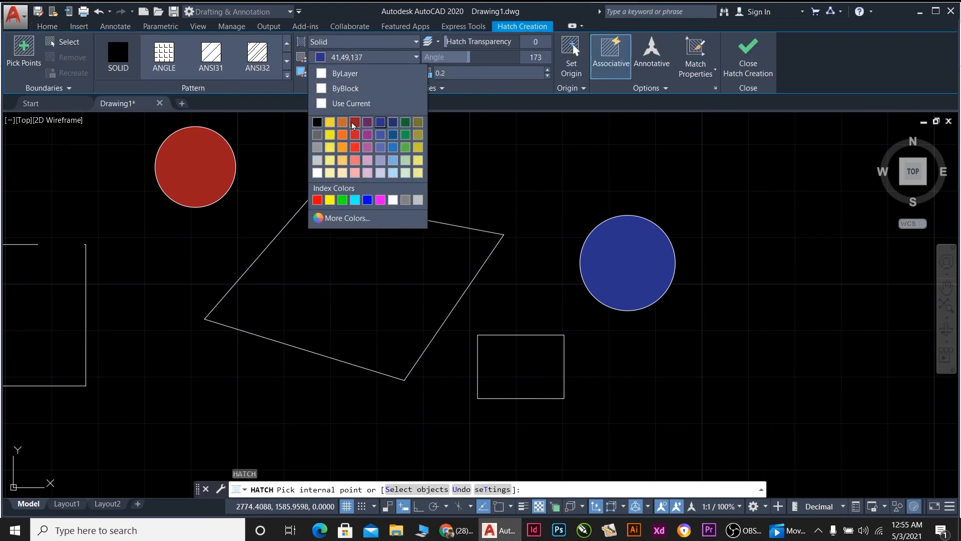
click(330, 125)
click(373, 267)
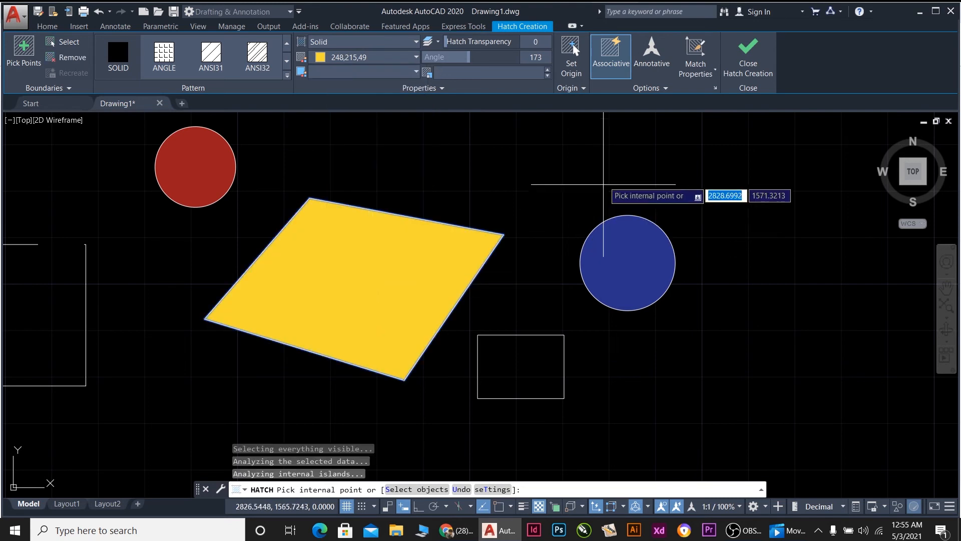
key(Escape)
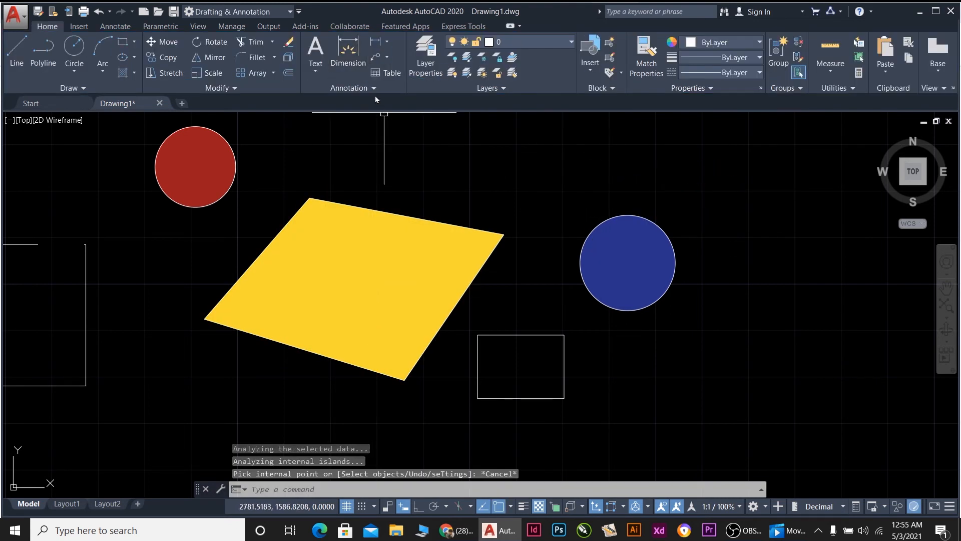
Hatch the small rectangle with a yellow Pattern-type hatch instead of a solid fill.
text(h)
key(Return)
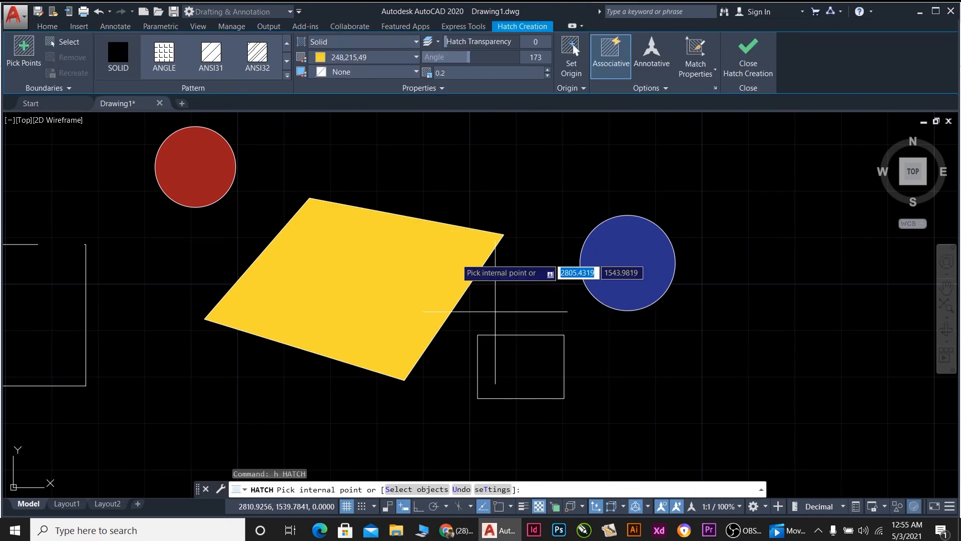
click(390, 46)
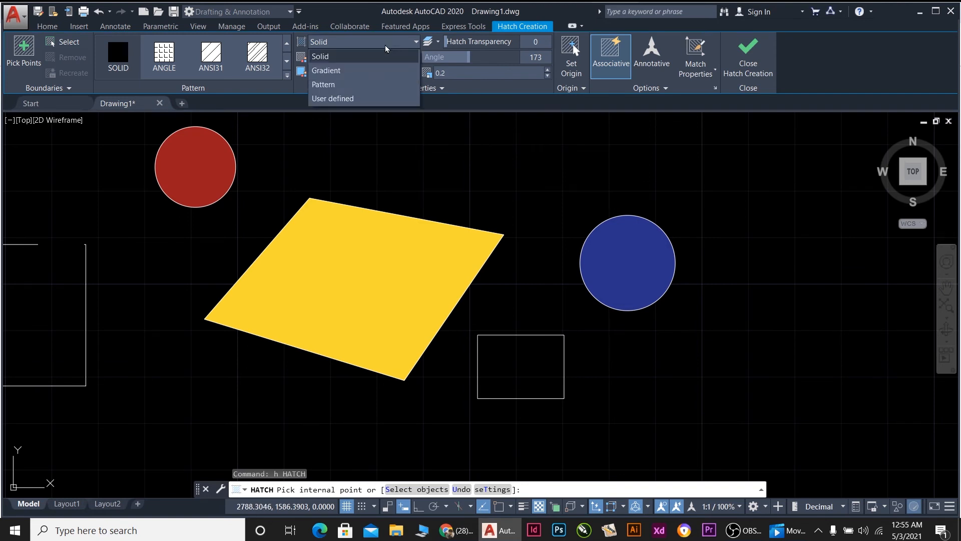
click(351, 86)
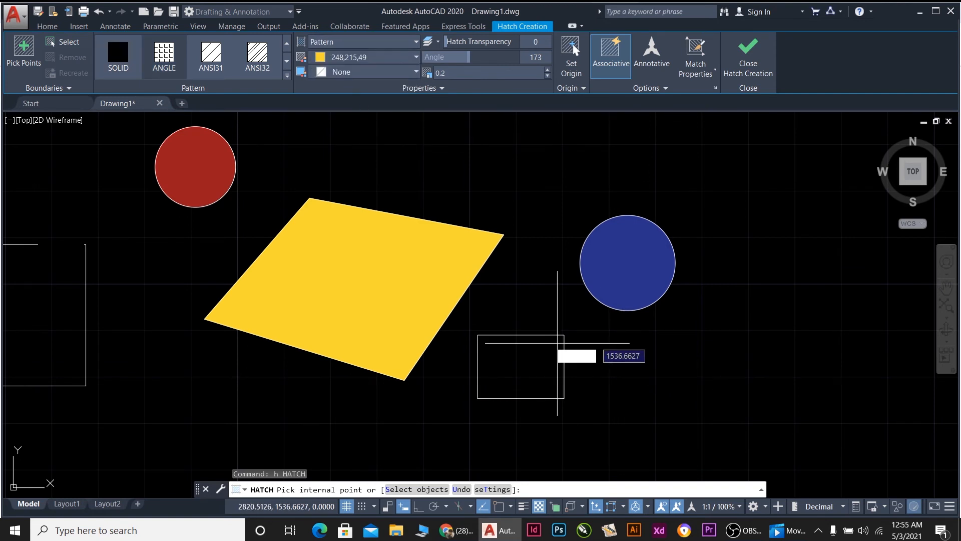
click(554, 351)
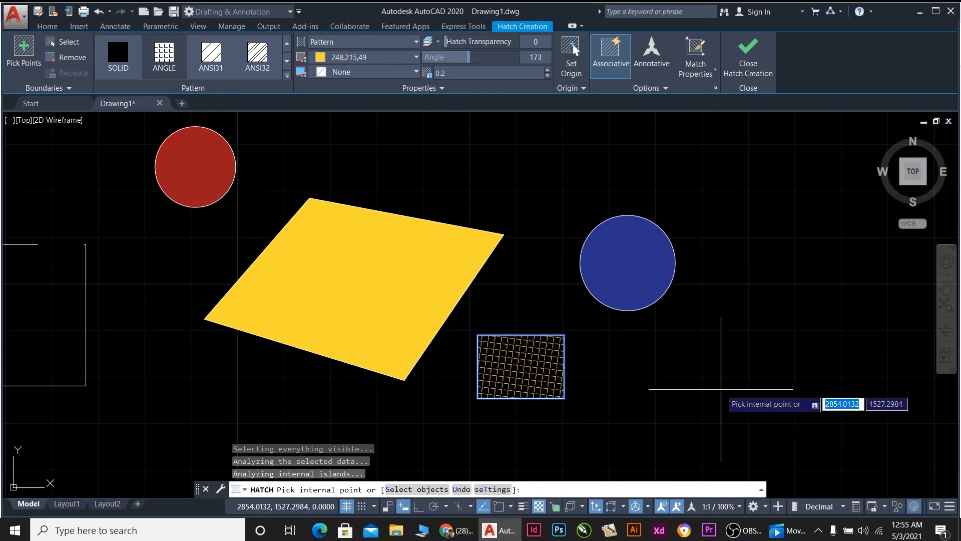
key(Escape)
Draw a circle with a radius of about 8.7 below and left of the yellow four-sided shape.
scroll(715, 369, down, 2)
scroll(624, 371, up, 2)
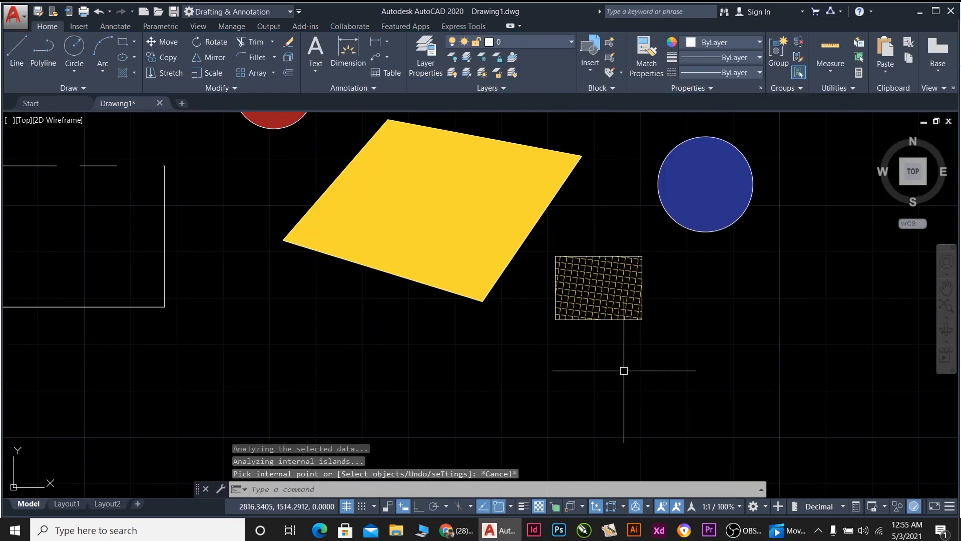
text(c)
key(Return)
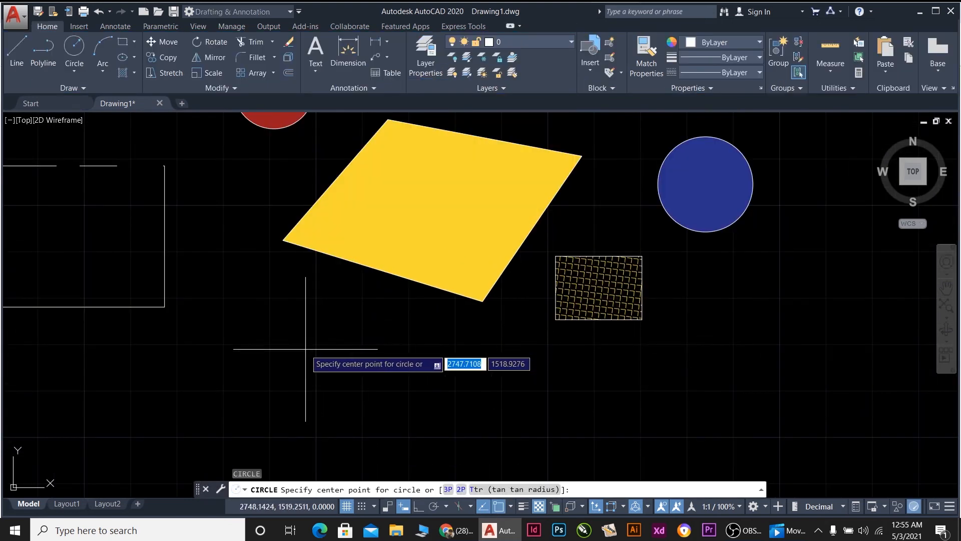
click(275, 347)
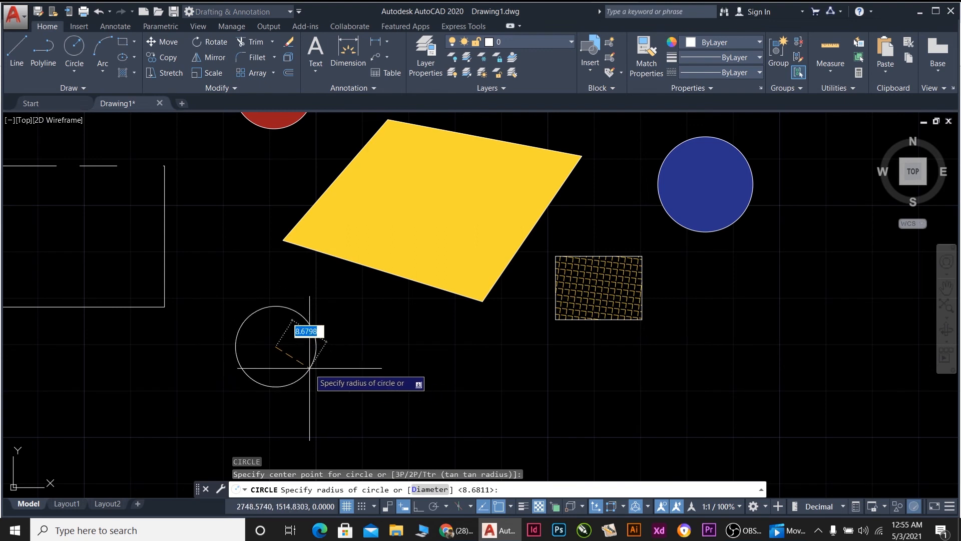
click(310, 328)
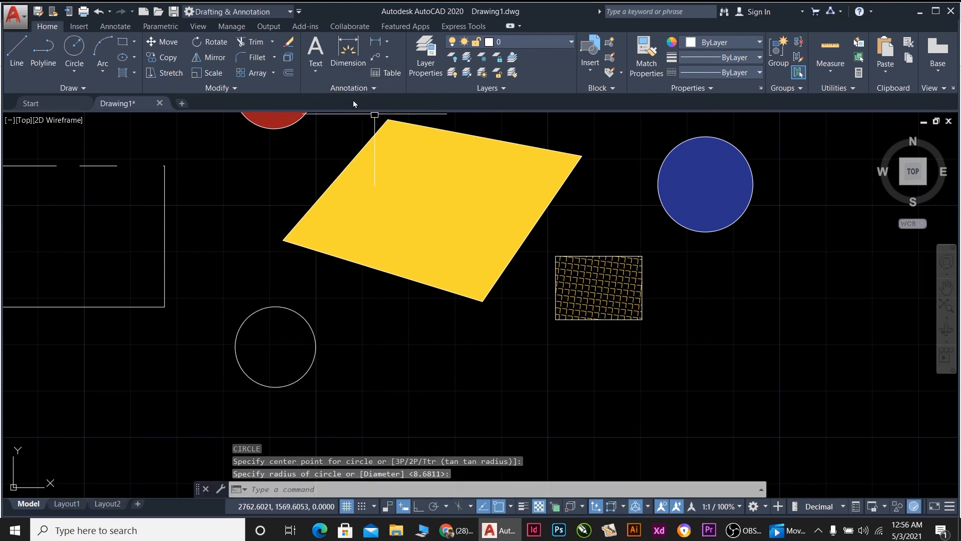
Hatch the empty circle below the yellow shape with a gradient fill from red 205,32,39 to green 19,103,52.
text(h)
key(Return)
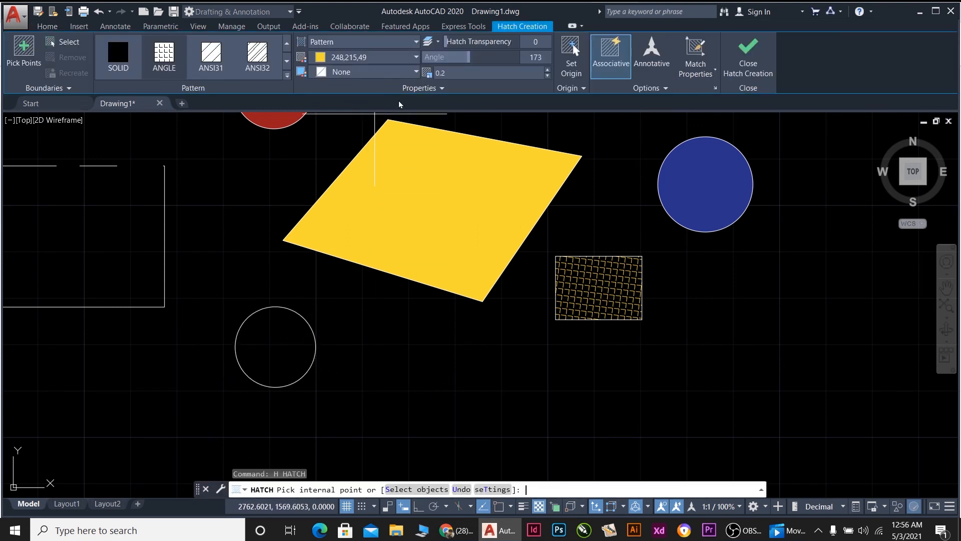
click(379, 43)
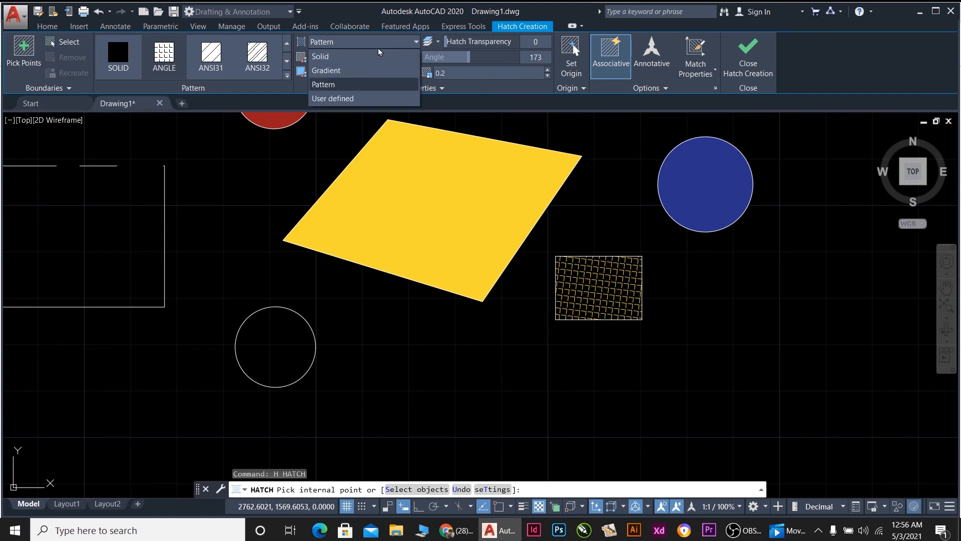
click(340, 64)
mouse_move(288, 336)
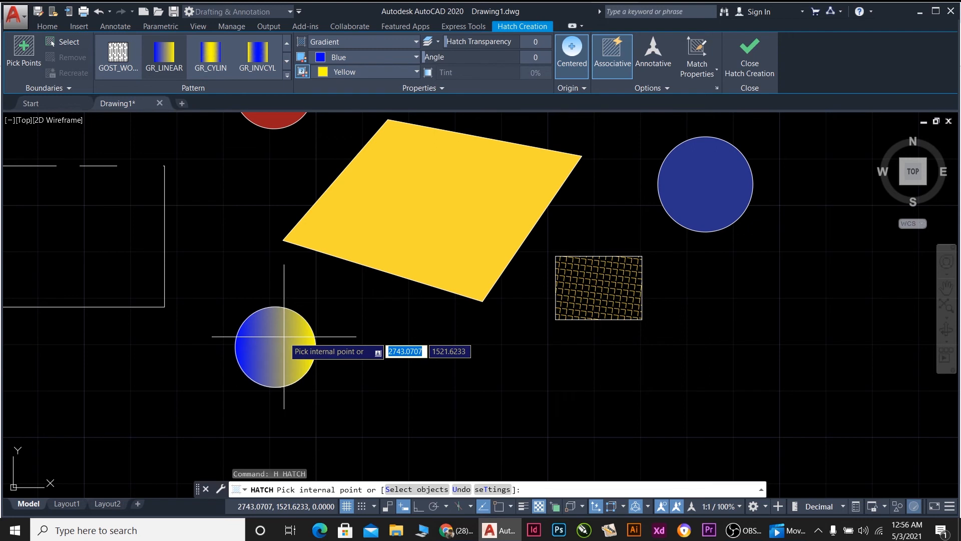
click(347, 60)
click(353, 84)
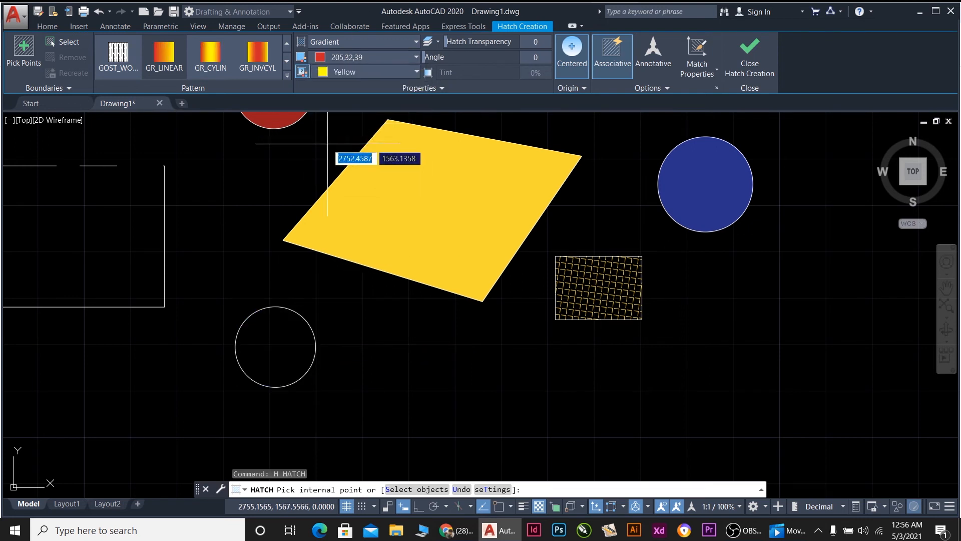
click(344, 73)
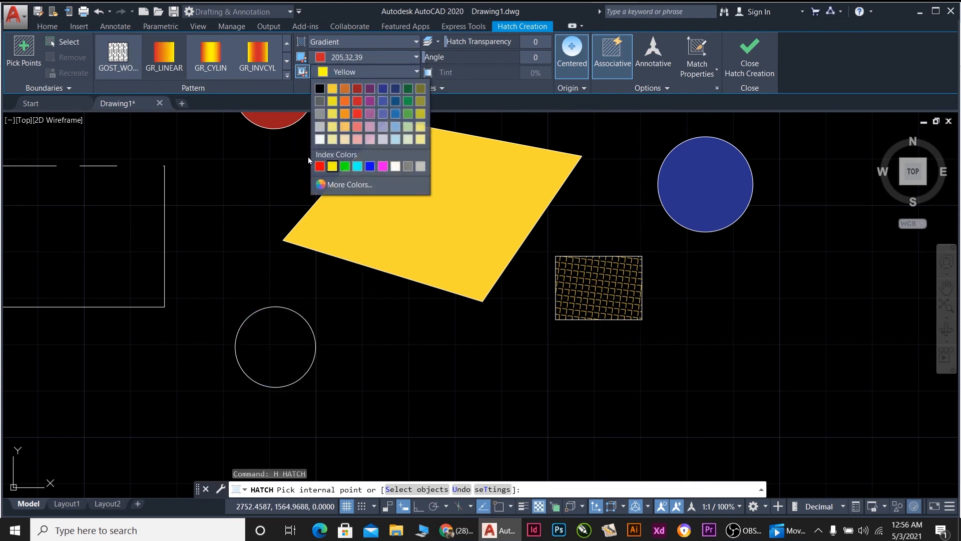
click(409, 88)
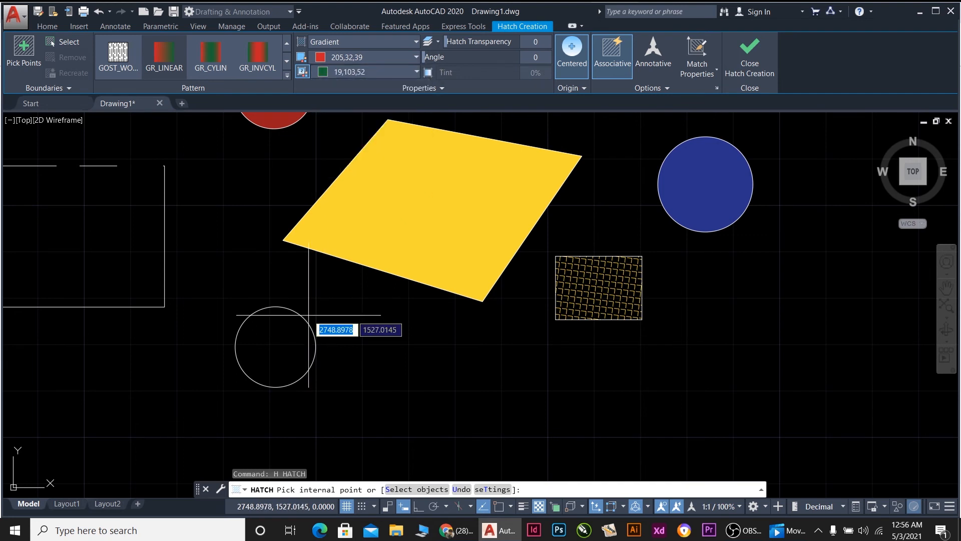
click(270, 344)
scroll(481, 310, down, 2)
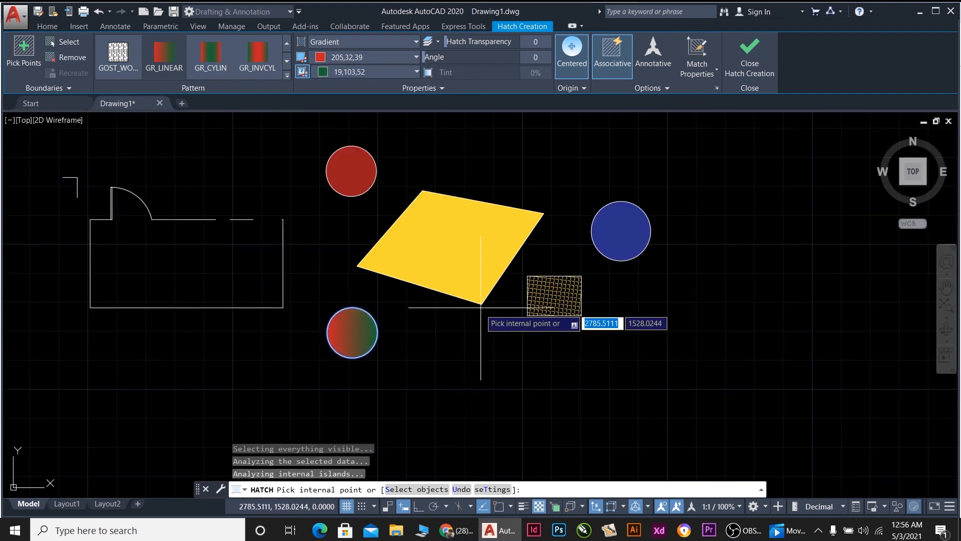
key(Escape)
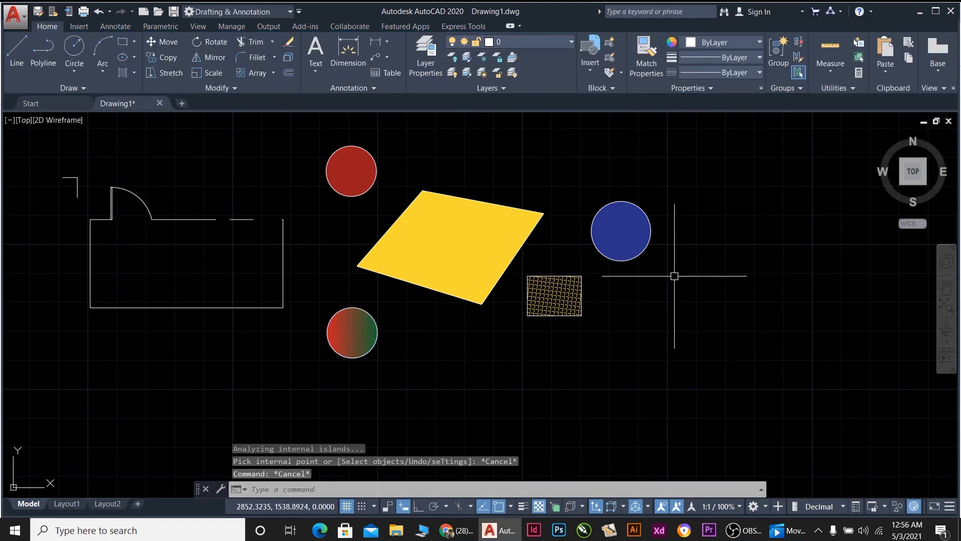
Move the blue-filled circle so its centre sits on the yellow shape's rightmost corner.
click(667, 263)
click(585, 208)
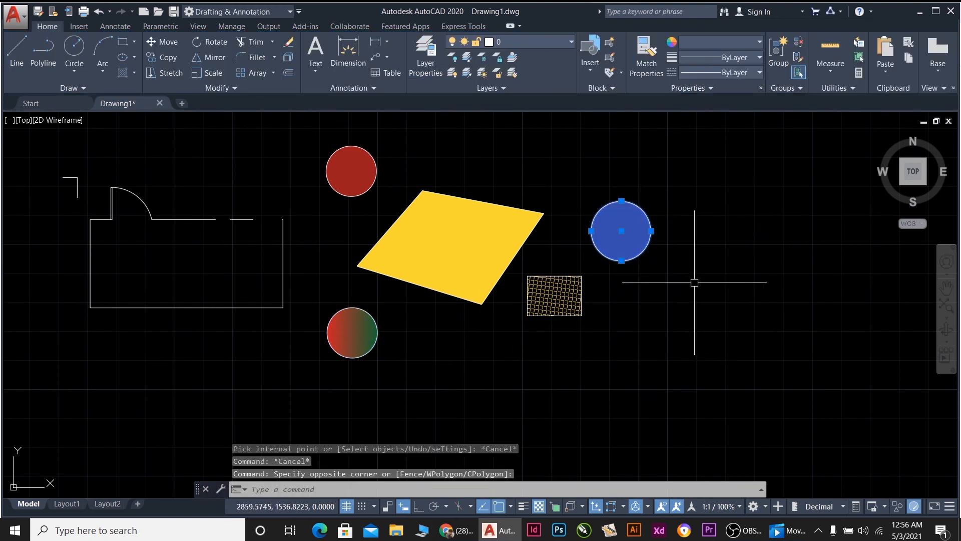
click(622, 231)
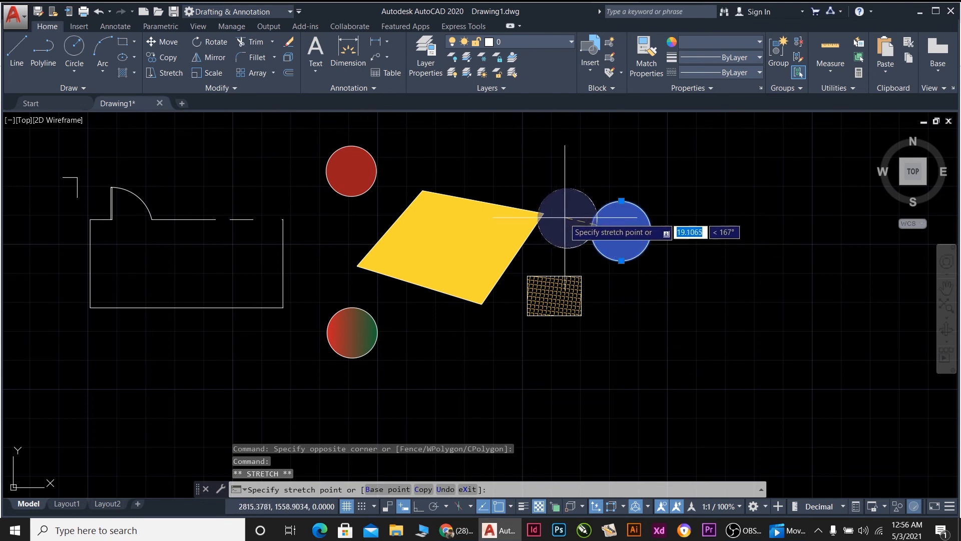
click(544, 213)
Try to move the patterned rectangle by its centre grip onto the yellow shape's lowest corner, and undo the move.
click(607, 333)
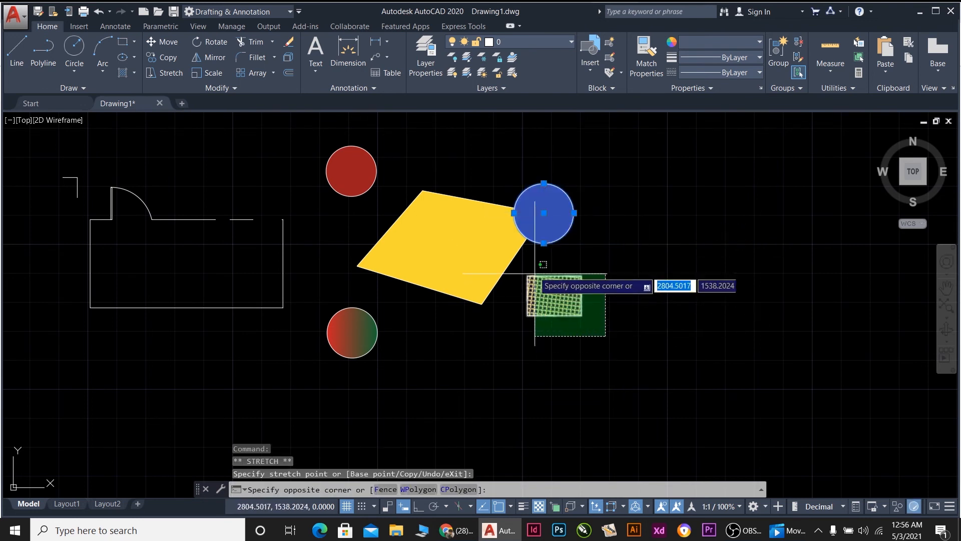
click(534, 268)
click(555, 296)
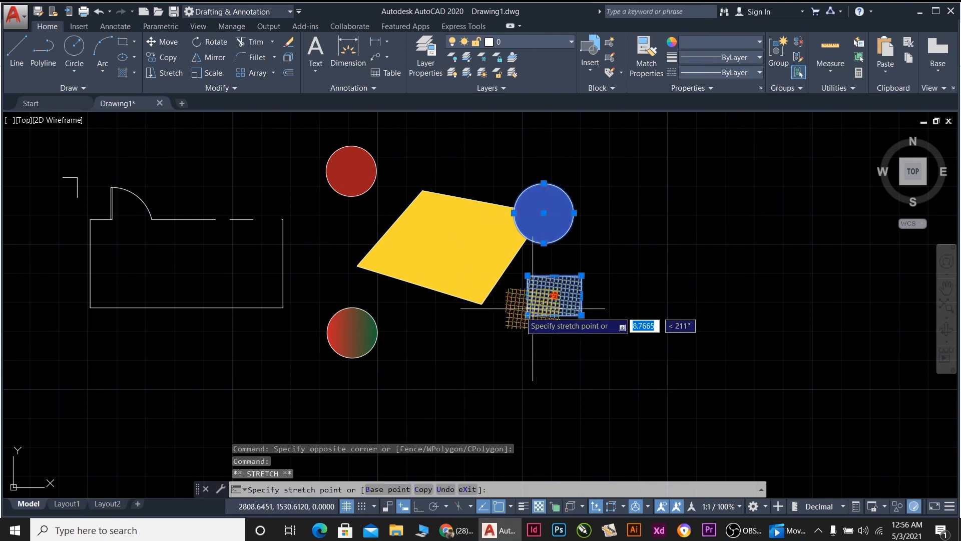
click(481, 304)
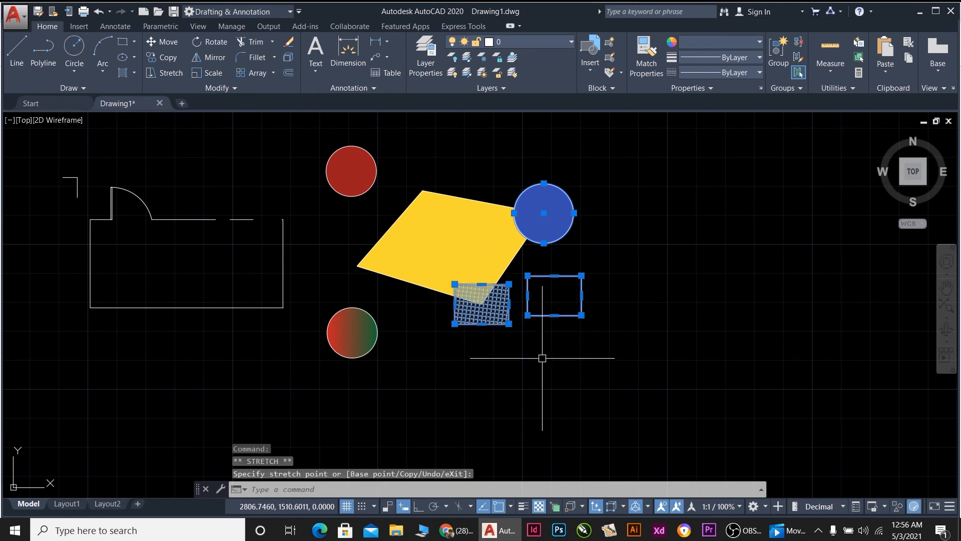
key(ctrl+z)
Use Move to place the small rectangle and its pattern hatch centred on the yellow shape's lowest corner.
click(592, 340)
click(555, 297)
text(m)
key(Return)
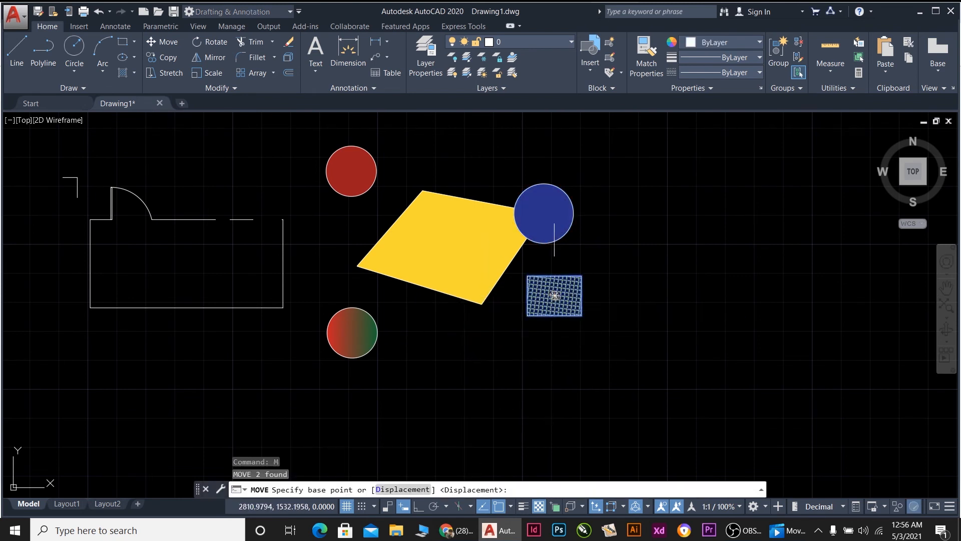
click(554, 295)
click(482, 304)
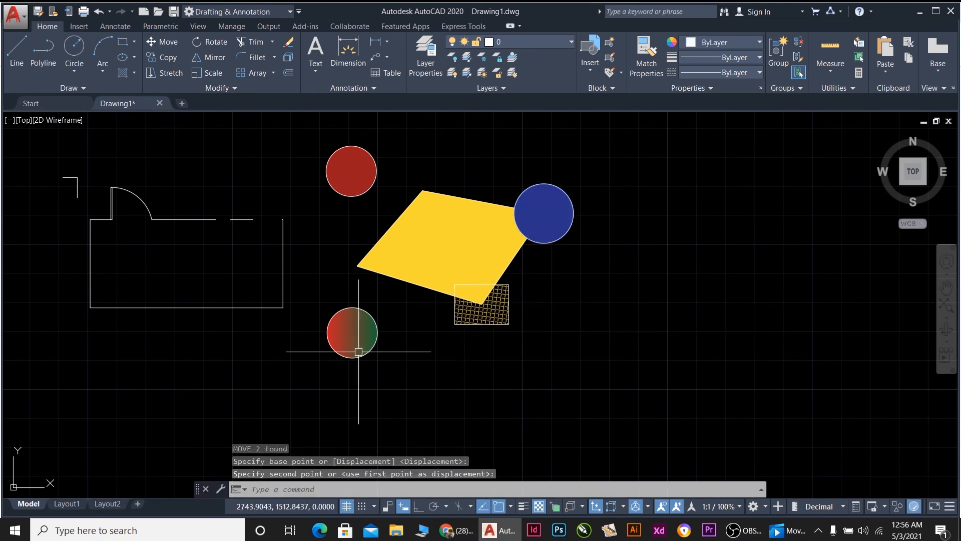
key(Escape)
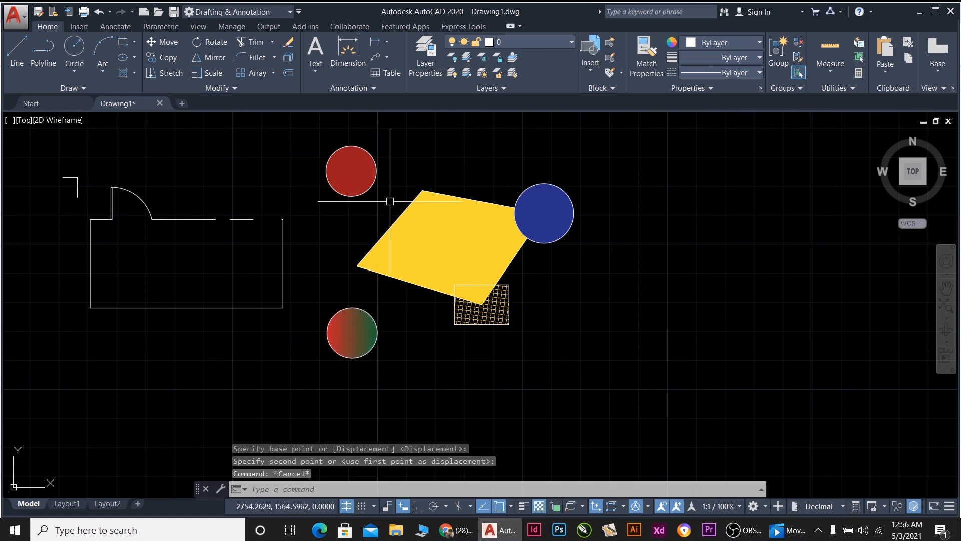
click(489, 317)
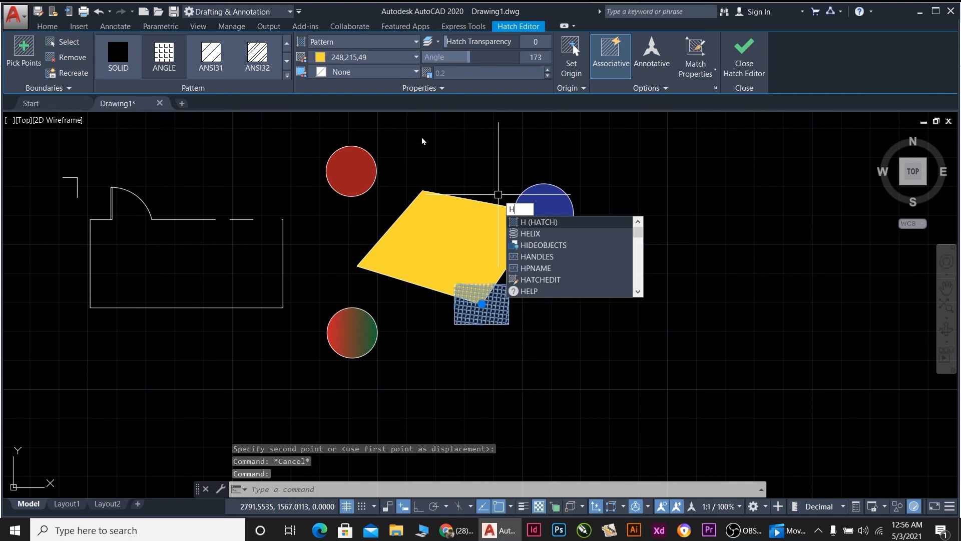
key(Escape)
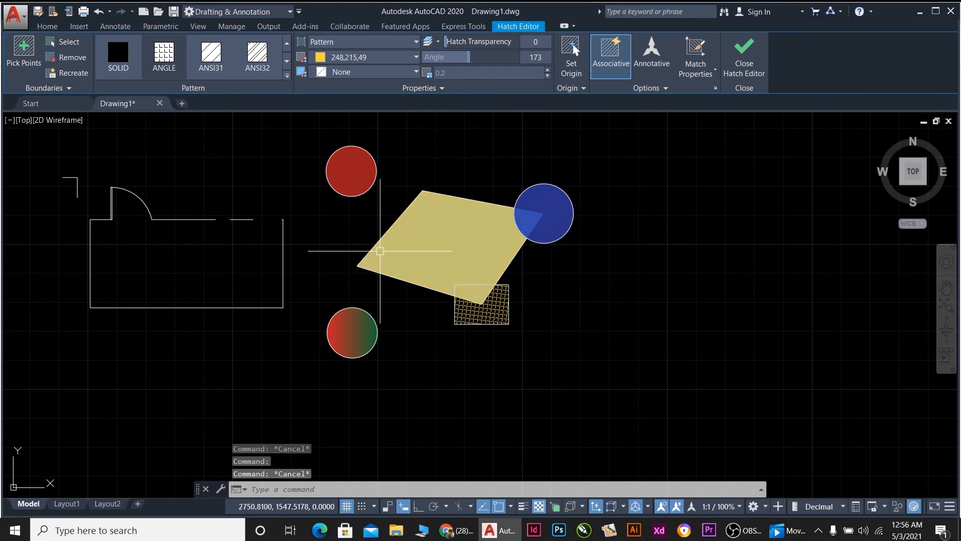
click(539, 352)
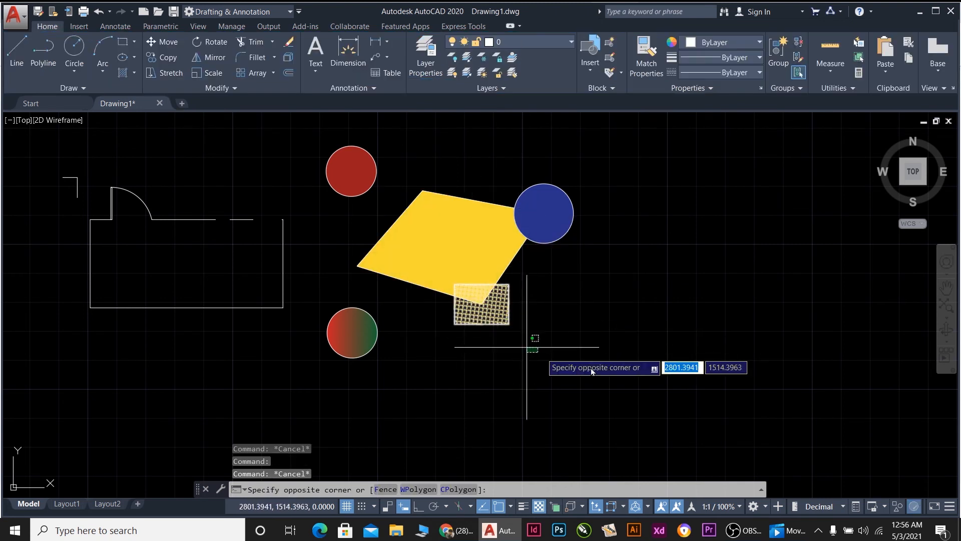
key(Escape)
Replace the four-sided shape's yellow fill with a solid orange hatch, colour 242,103,34.
click(432, 232)
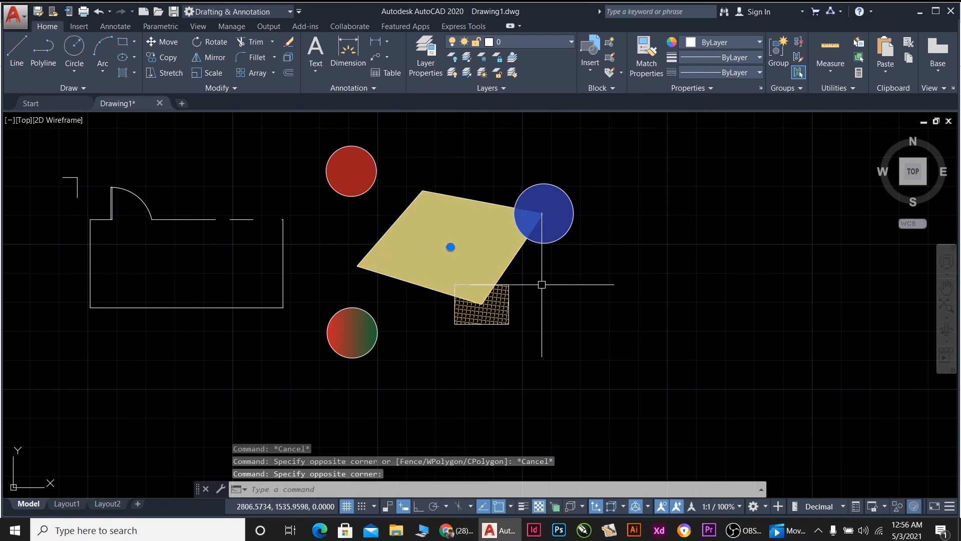
key(Delete)
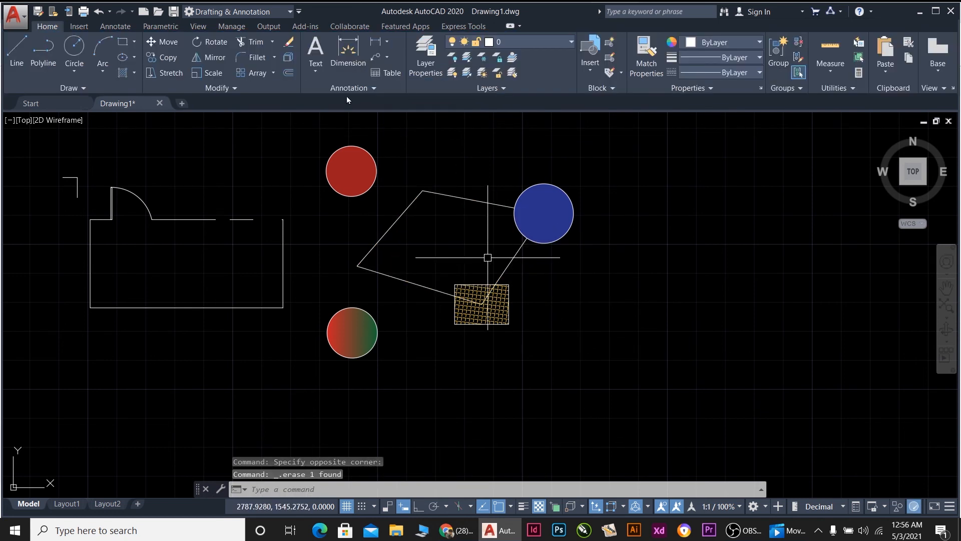
text(h)
key(Return)
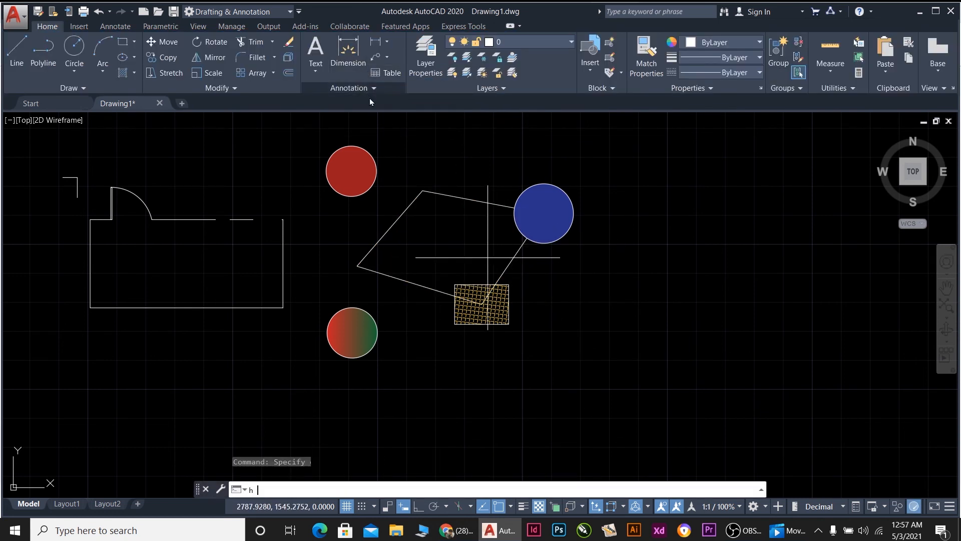
click(391, 60)
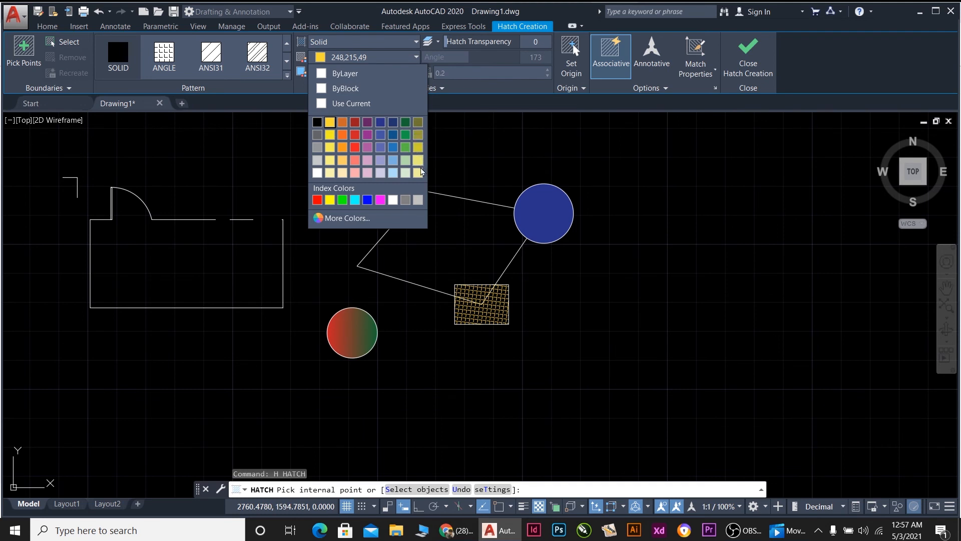
click(342, 134)
click(428, 234)
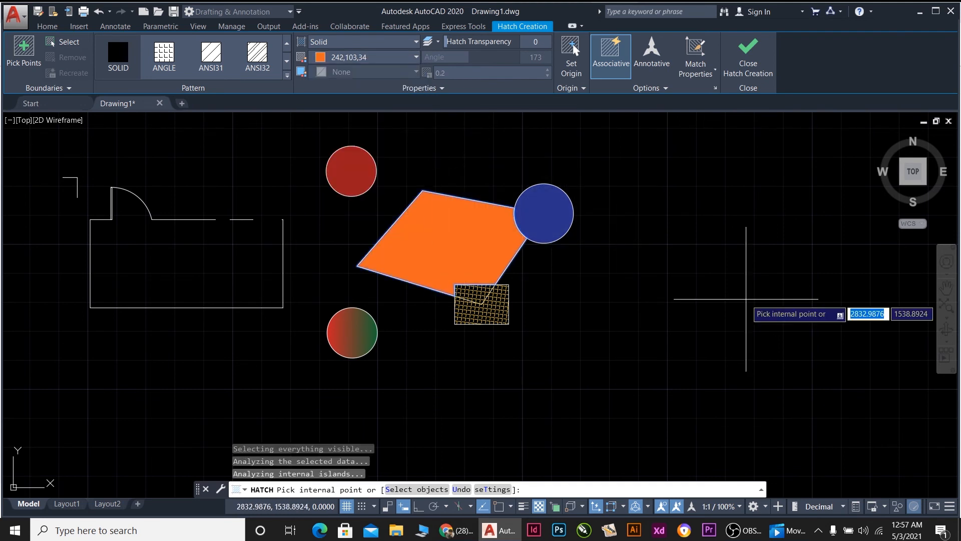
key(Escape)
Move the red-filled circle so its centre sits on the orange shape's uppermost corner.
click(389, 201)
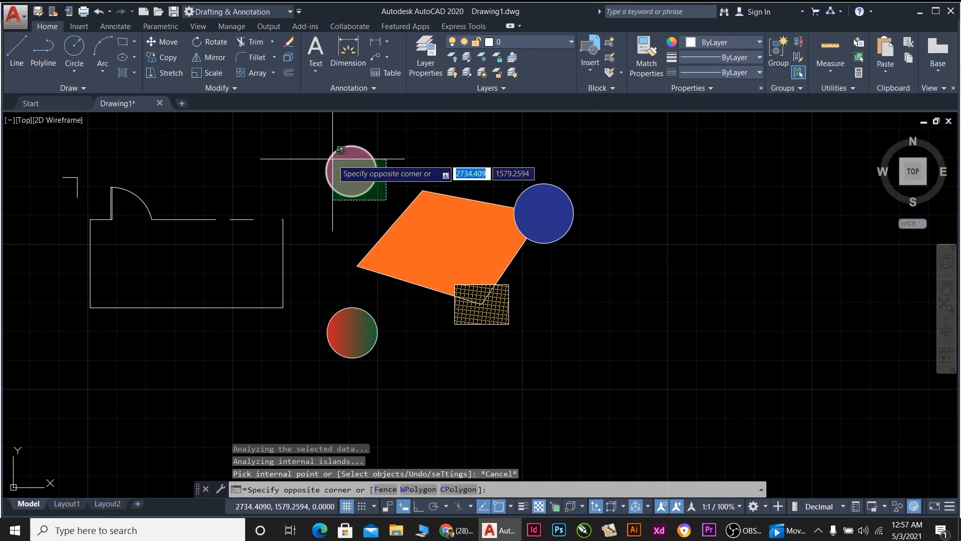
click(350, 167)
click(352, 171)
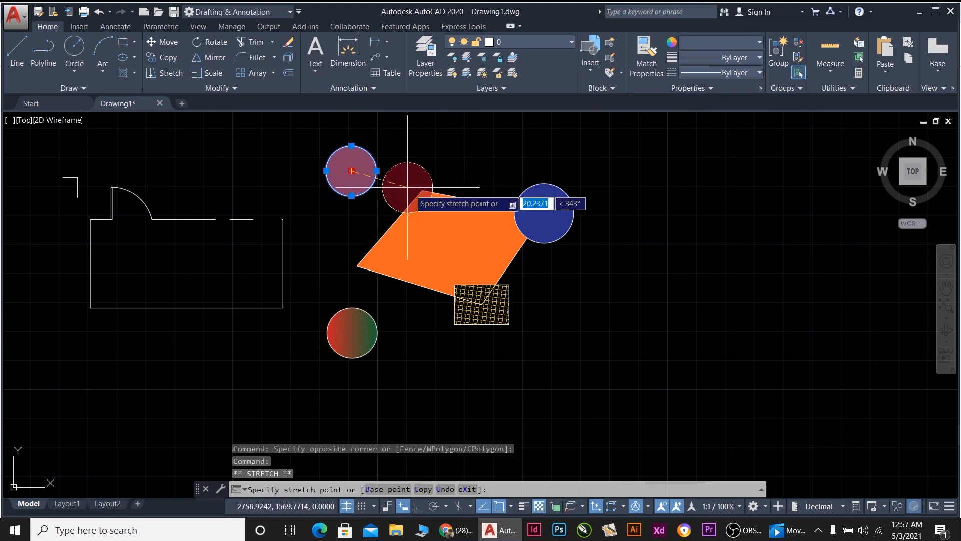
click(422, 190)
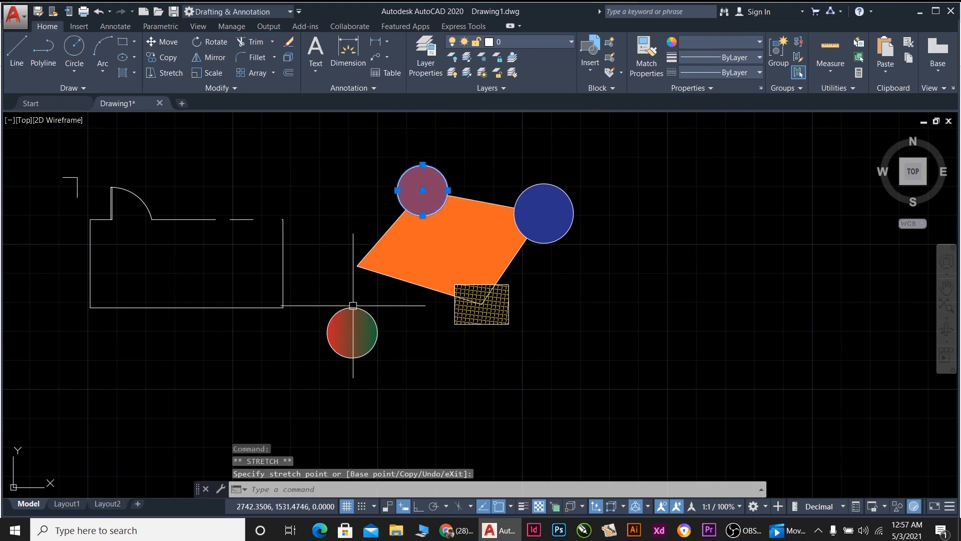
Move the red-green gradient circle so its centre sits on the orange shape's leftmost corner.
click(508, 360)
click(357, 343)
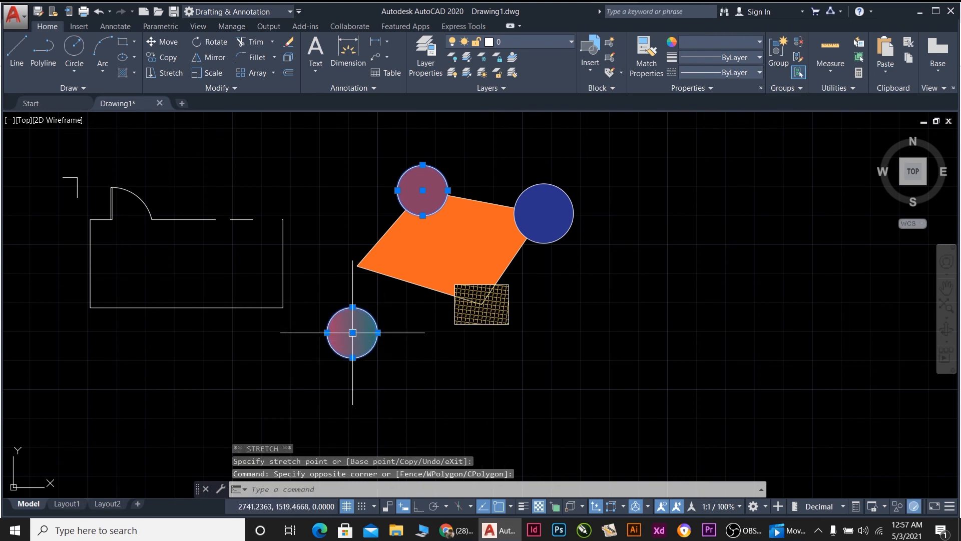
click(357, 266)
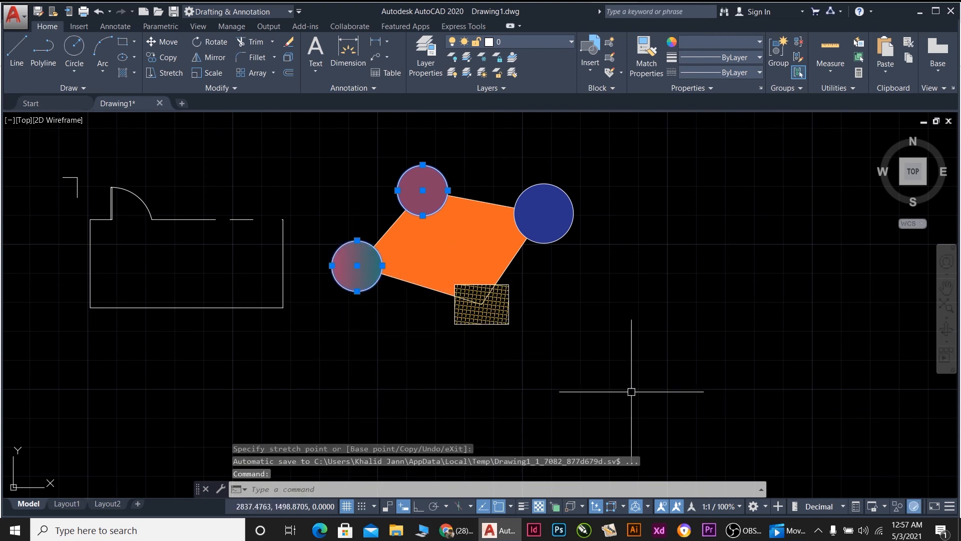
key(Escape)
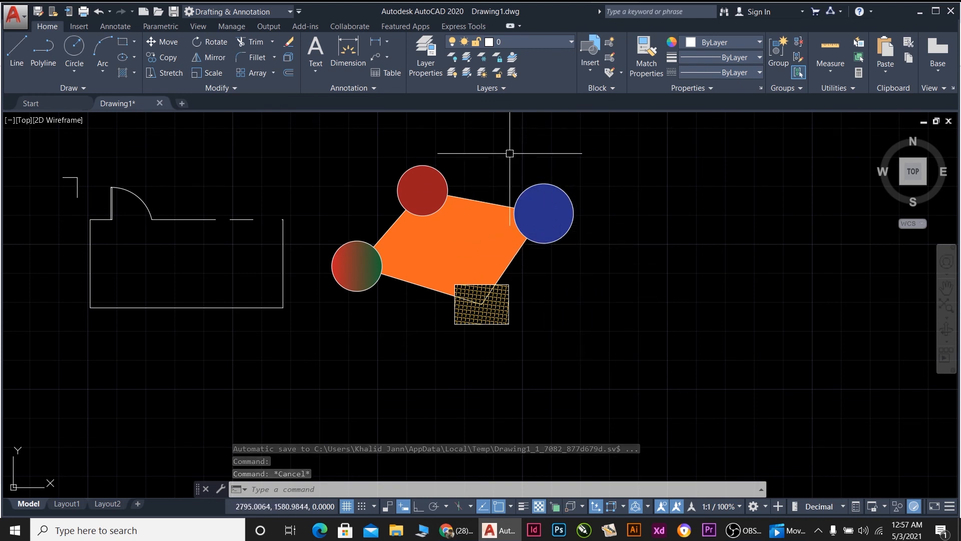
Bring the blue circle and its fill to the front of the draw order.
click(577, 245)
click(560, 208)
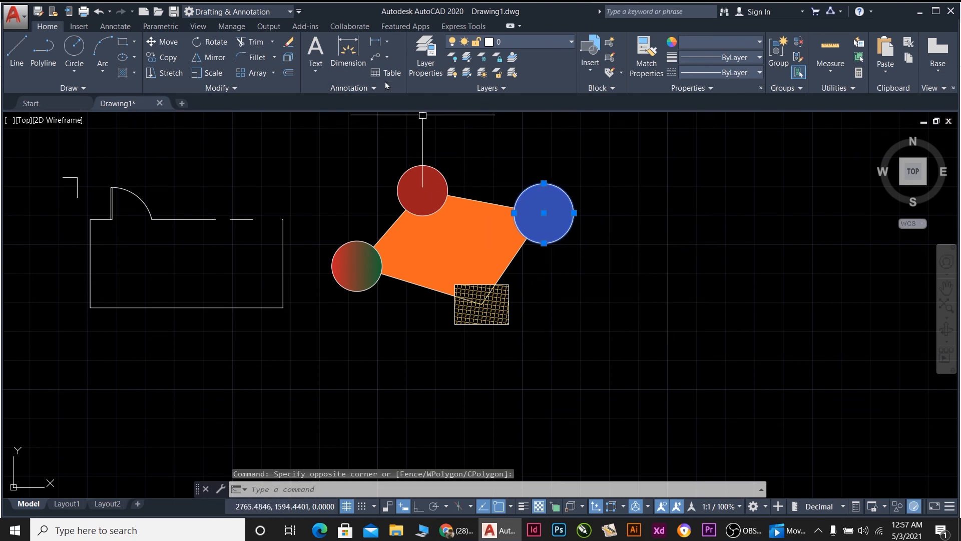
click(236, 88)
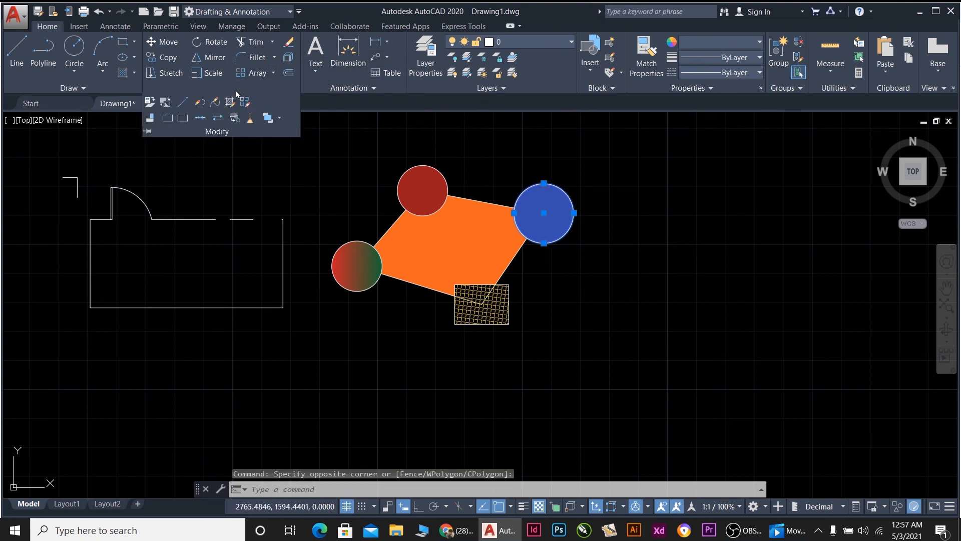
click(279, 119)
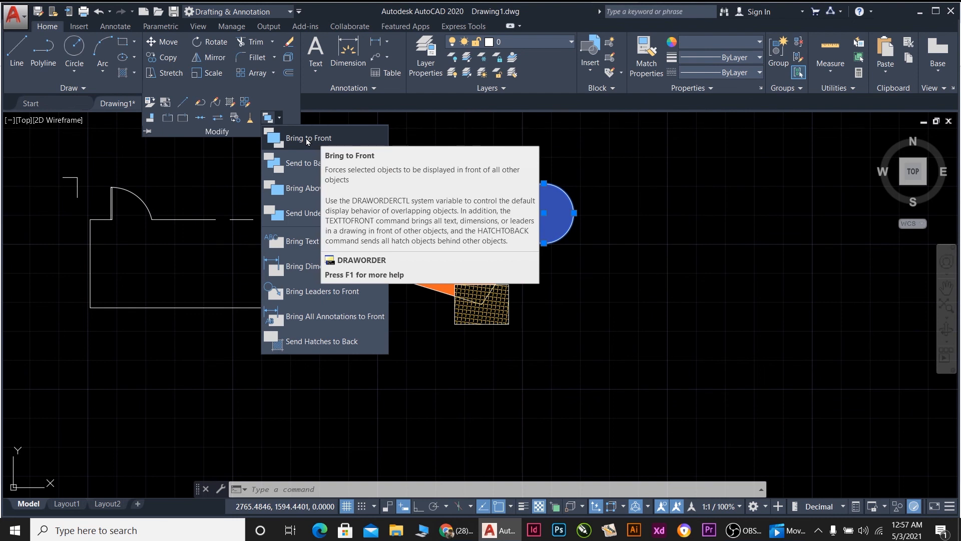
click(307, 140)
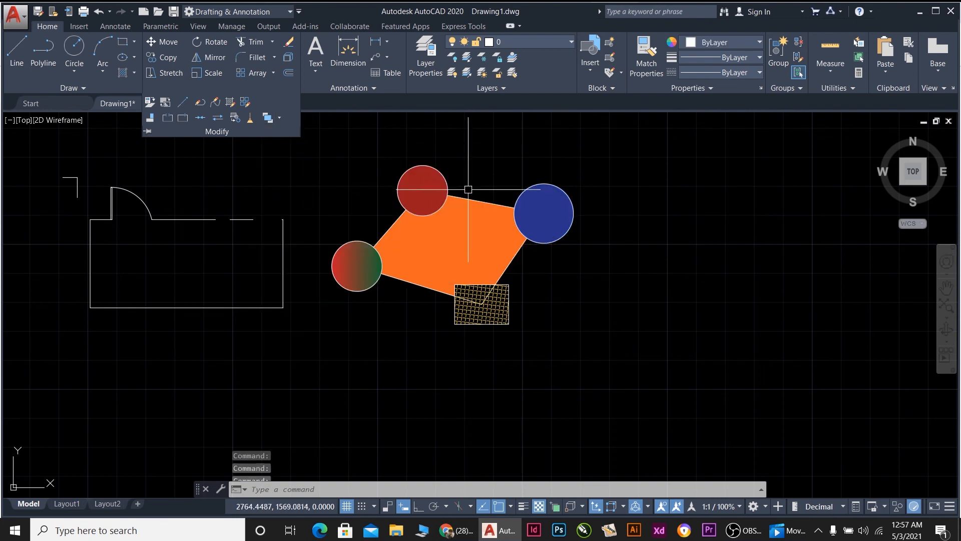
Send the blue circle and its fill to the back of the draw order.
click(582, 231)
click(548, 189)
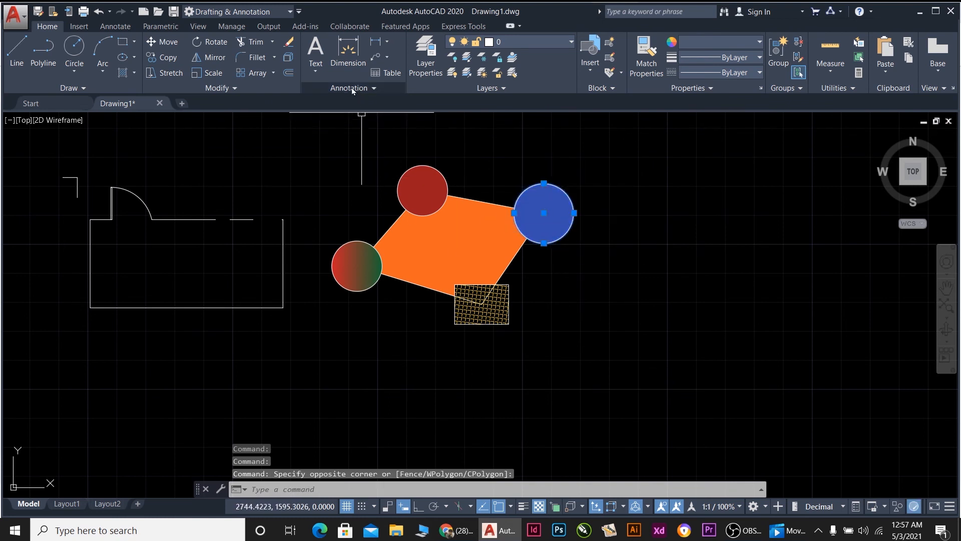
click(253, 89)
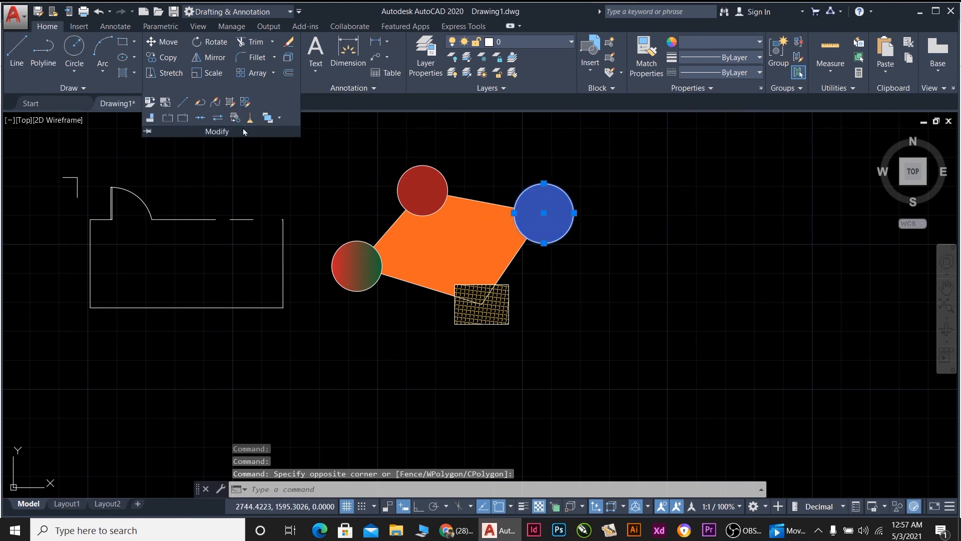
click(280, 119)
click(300, 163)
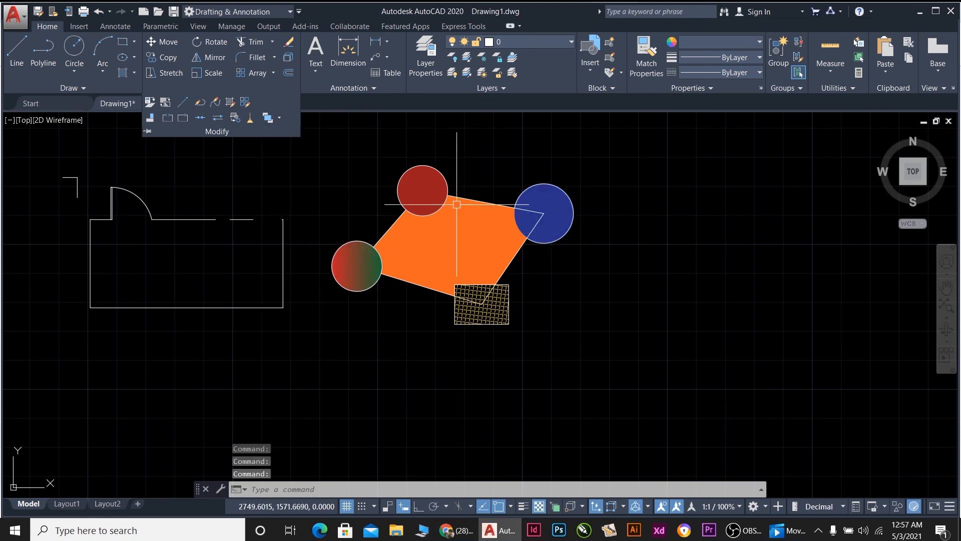
Delete the outlines of the blue circle and the orange four-sided shape, keeping their fills.
click(590, 254)
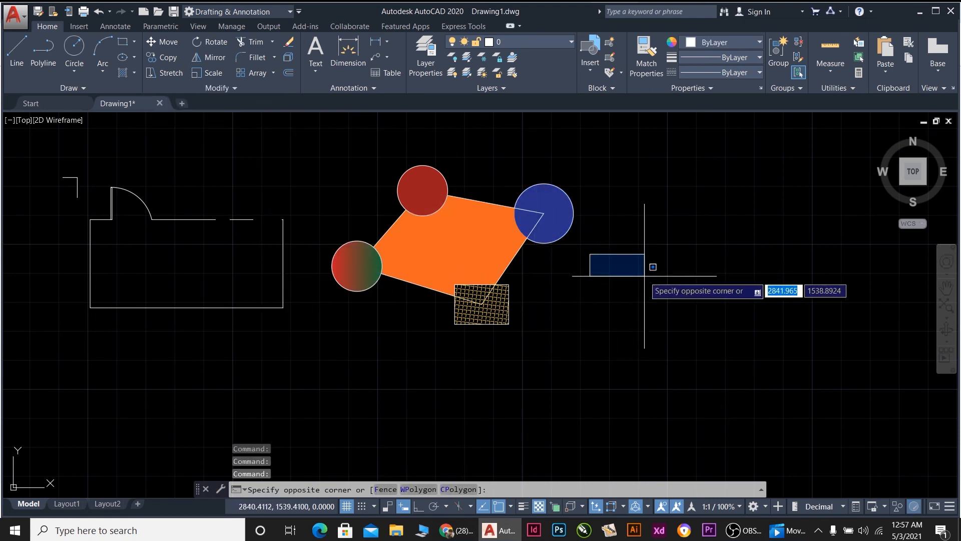
key(Escape)
click(573, 228)
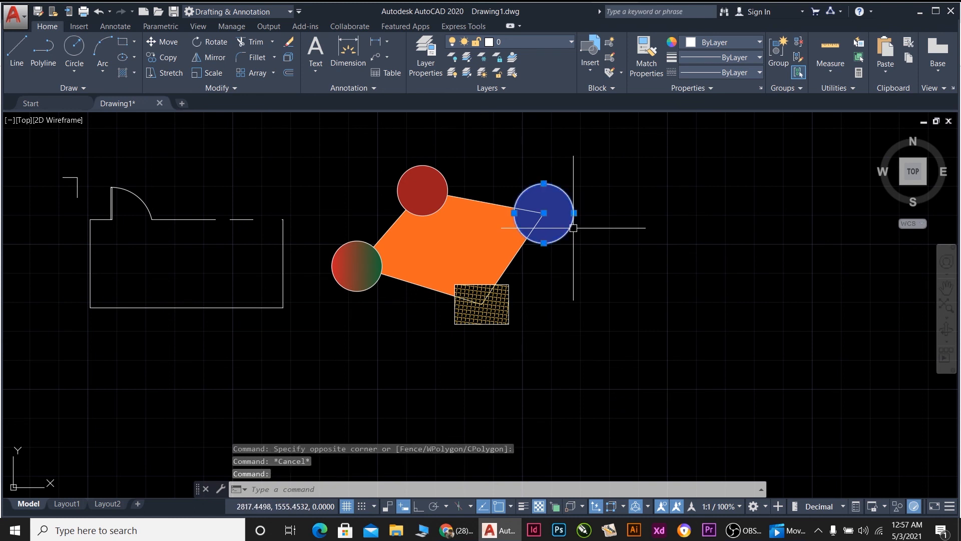
key(Delete)
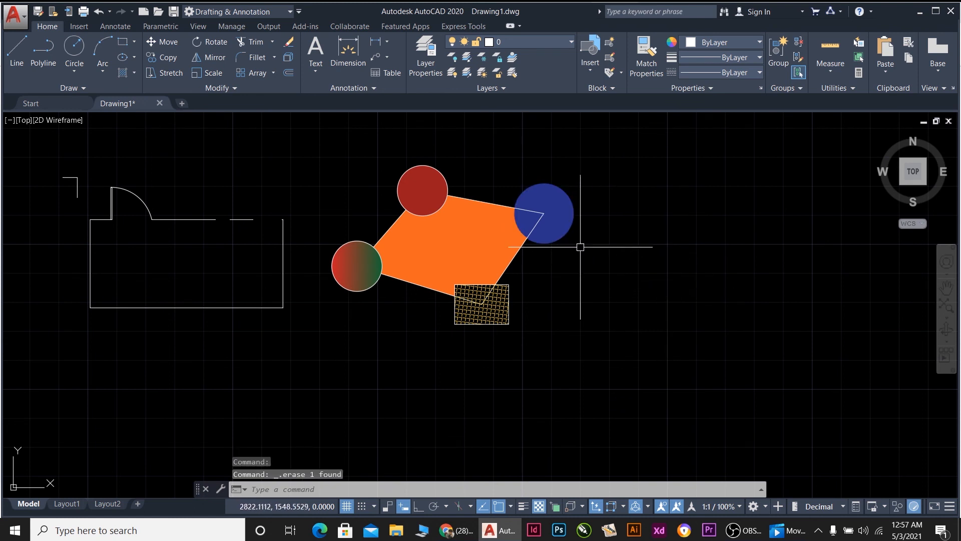
click(527, 241)
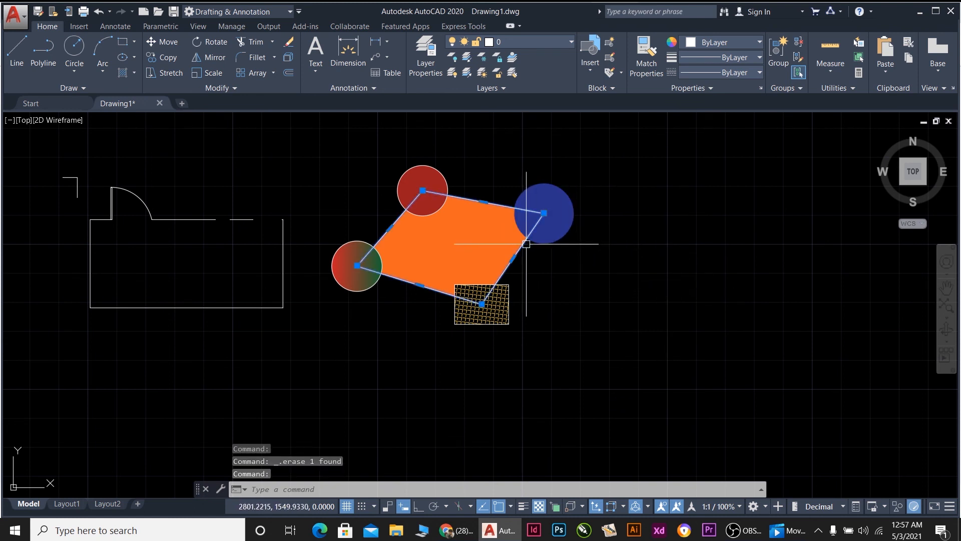
key(Delete)
click(560, 290)
click(501, 250)
key(Escape)
click(584, 251)
click(549, 192)
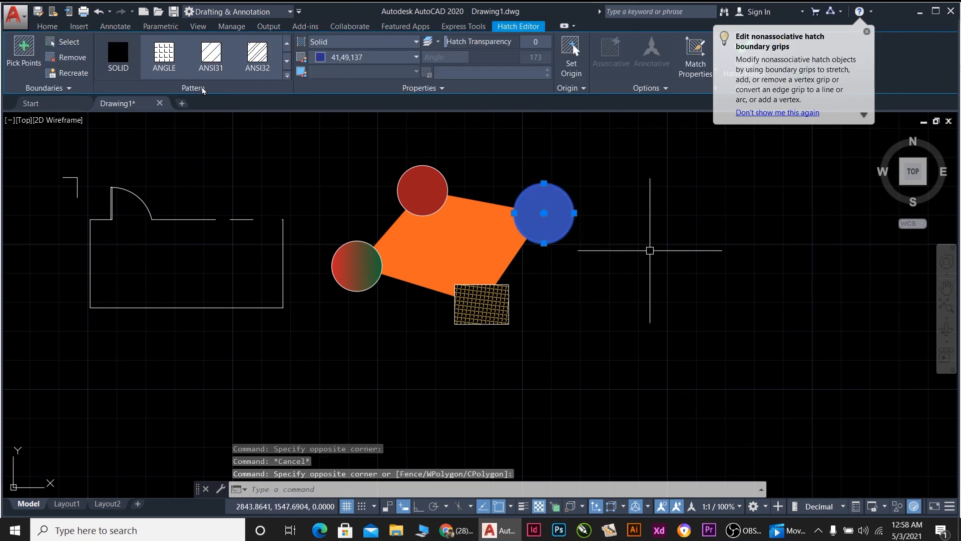
click(48, 26)
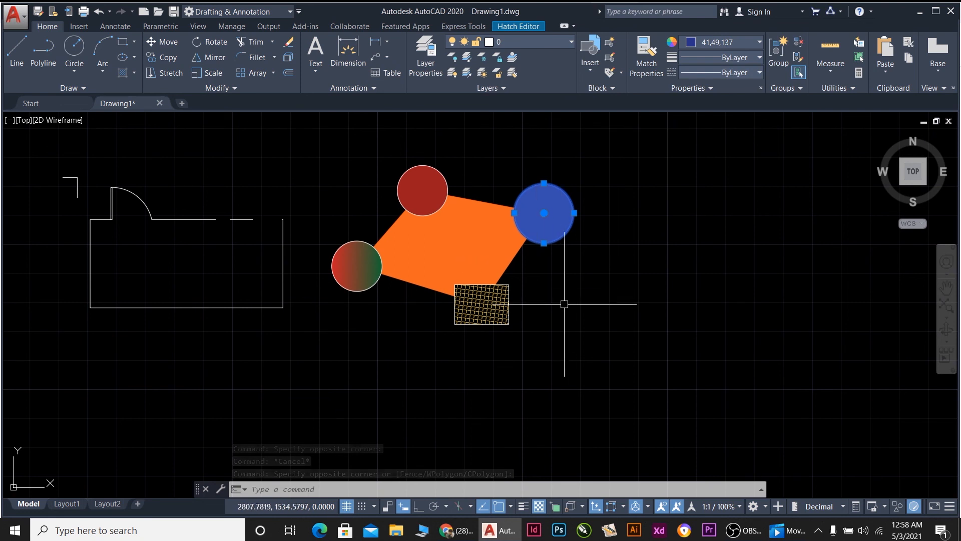
key(Escape)
Bring the four-sided shape's orange fill to the front of the draw order.
click(487, 260)
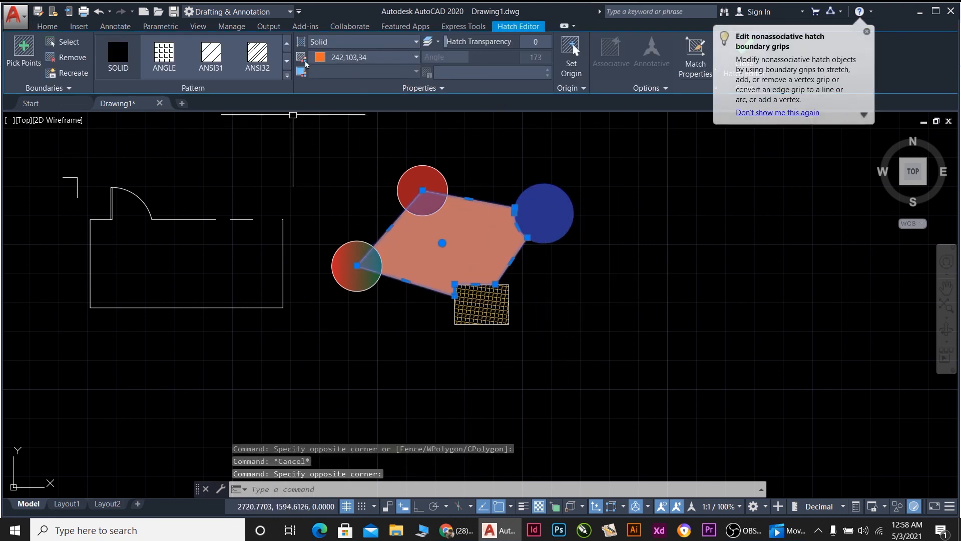
click(53, 30)
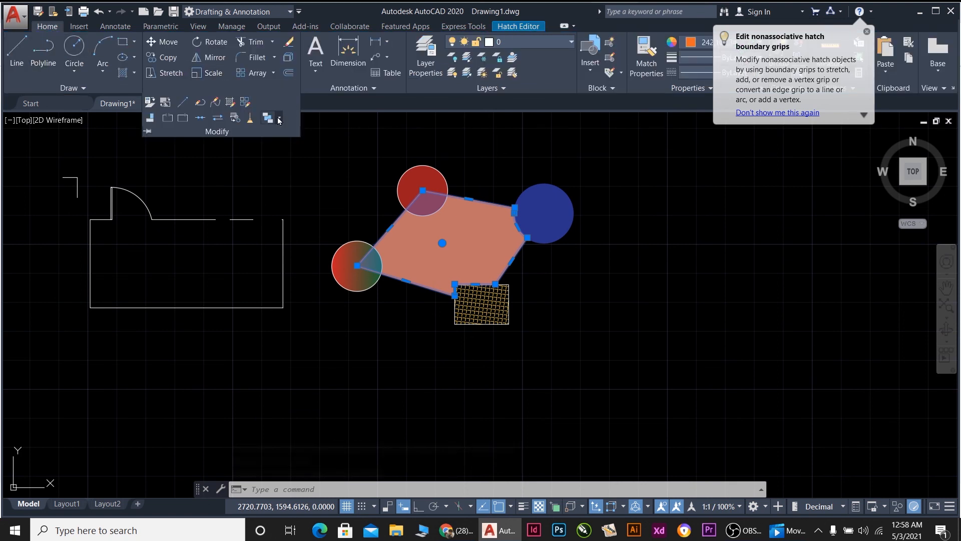
click(279, 118)
click(291, 137)
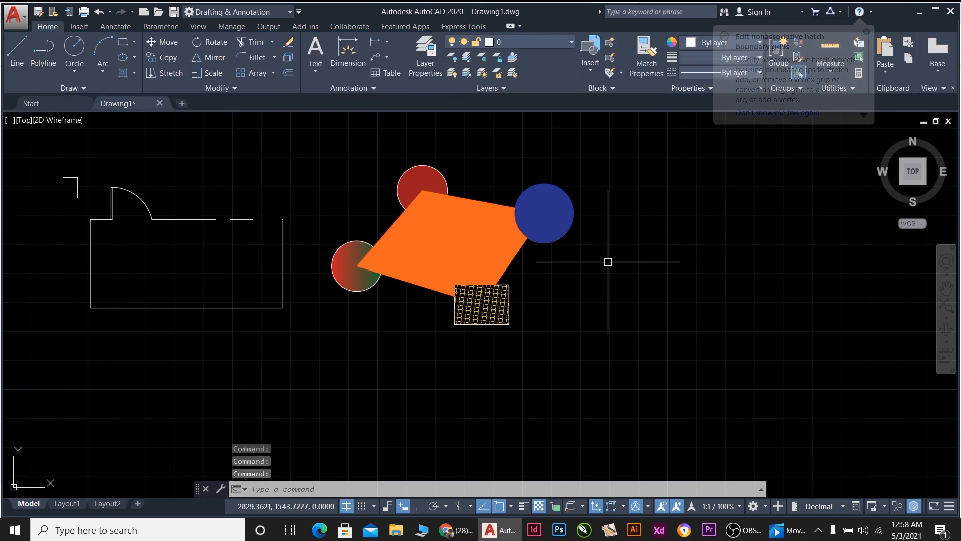
Undo the recent draw-order changes and the deletion of the circle's and four-sided shape's outlines.
click(515, 248)
key(ctrl+z)
key(ctrl+z)
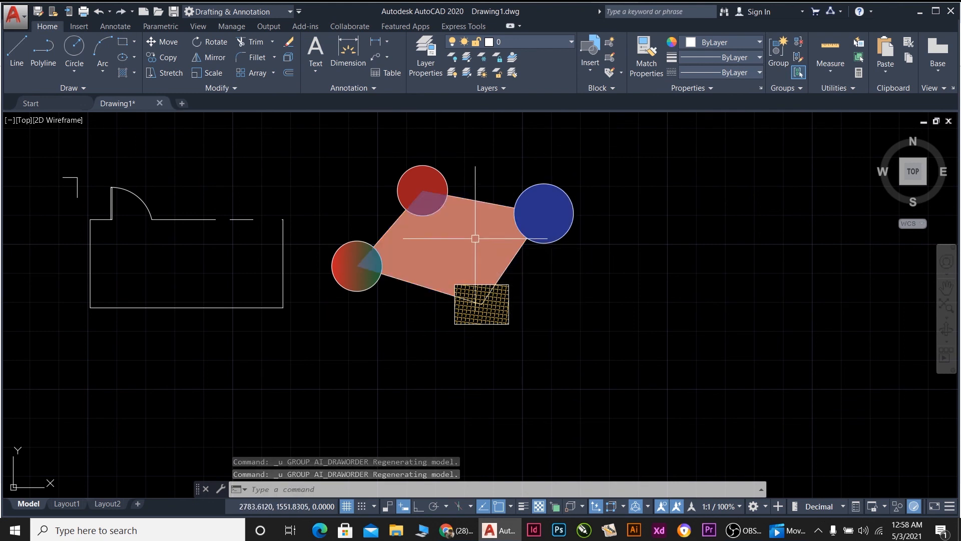
Bring the orange hatch inside the outlined four-sided shape to the front of the draw order.
click(442, 242)
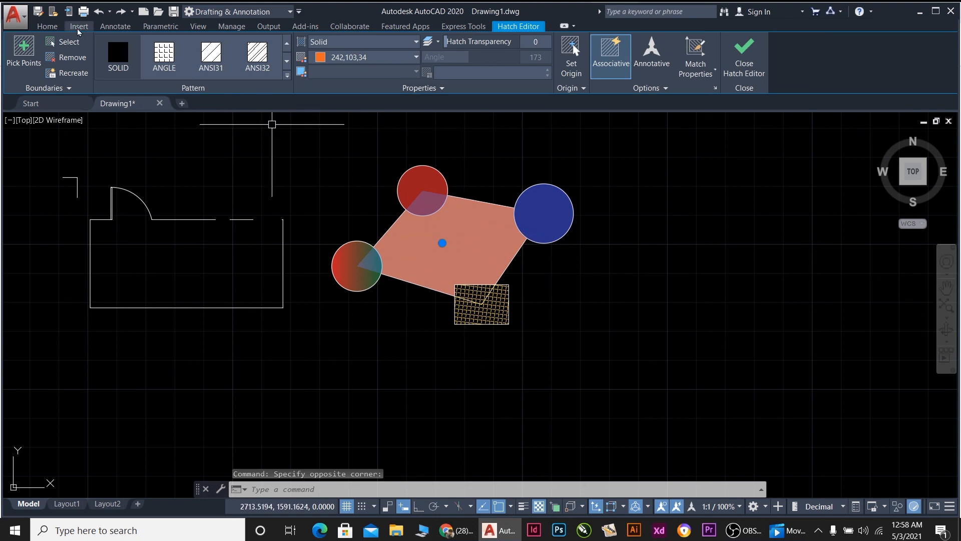
click(42, 26)
click(235, 91)
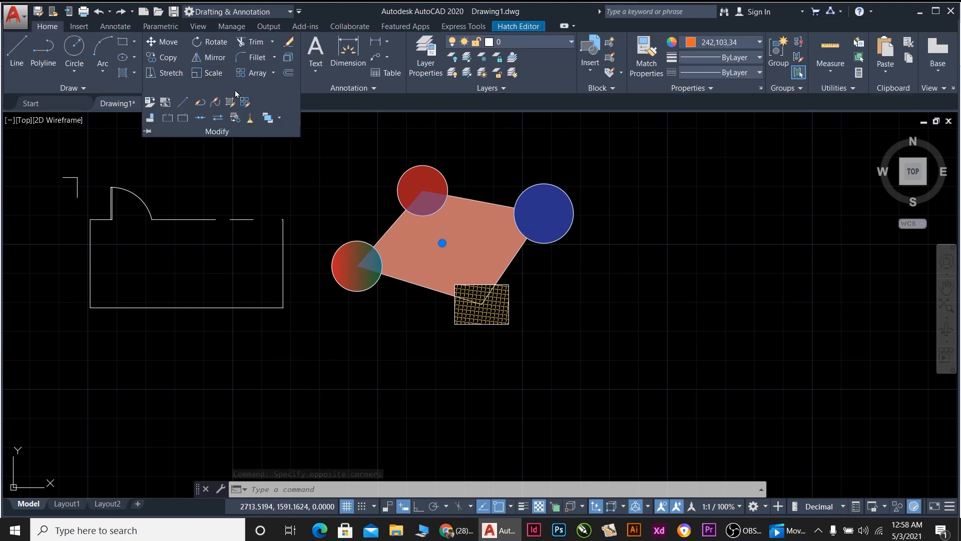
click(278, 118)
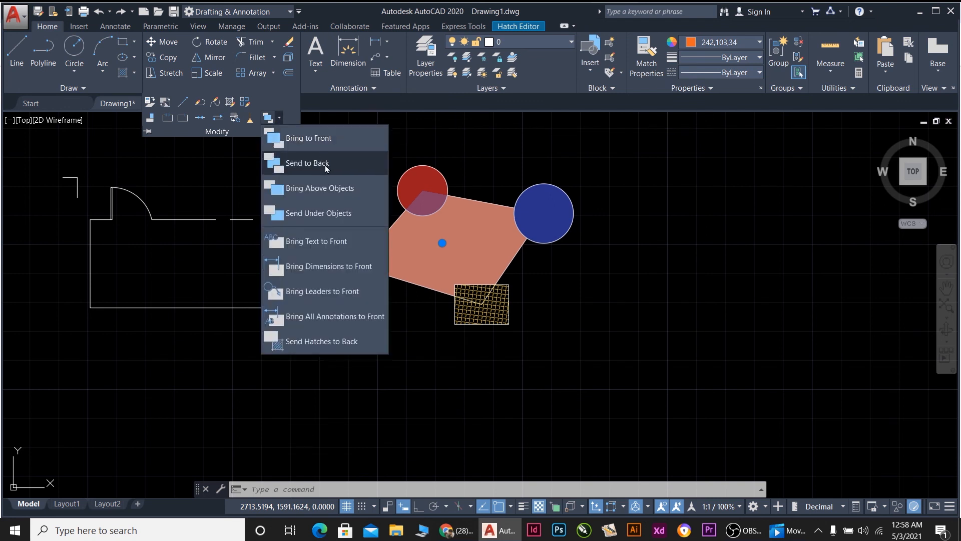
click(330, 138)
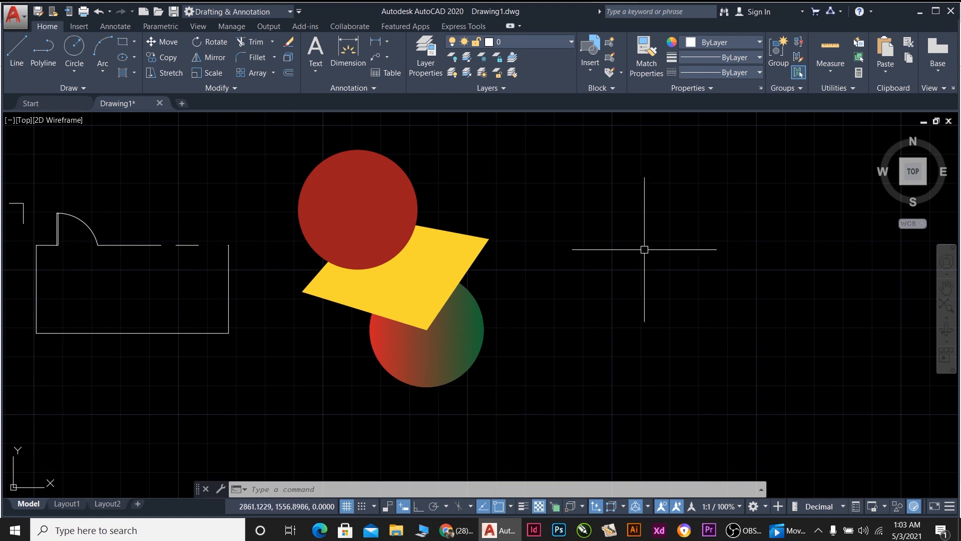
Bring the red-green gradient circle in front of the yellow four-sided shape with Bring to Front.
click(496, 380)
click(457, 350)
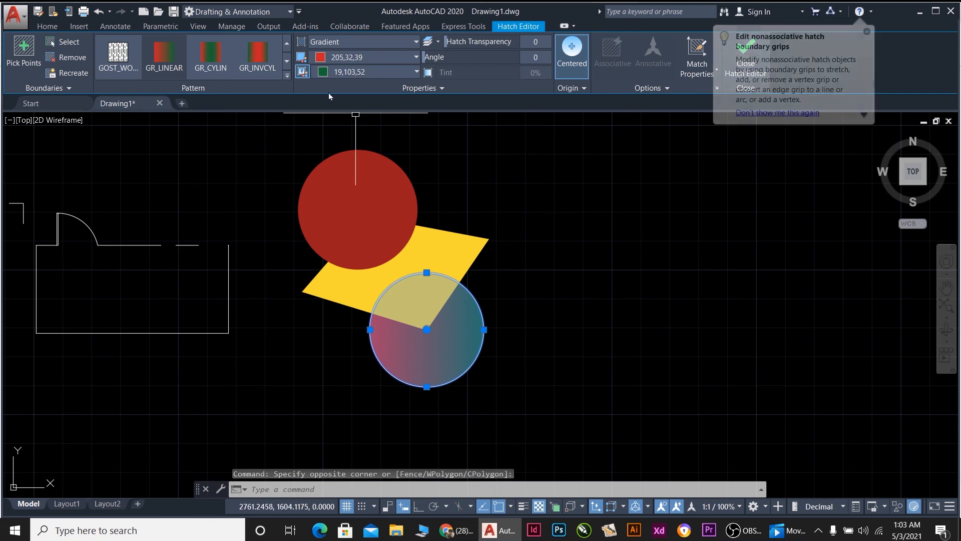
click(55, 27)
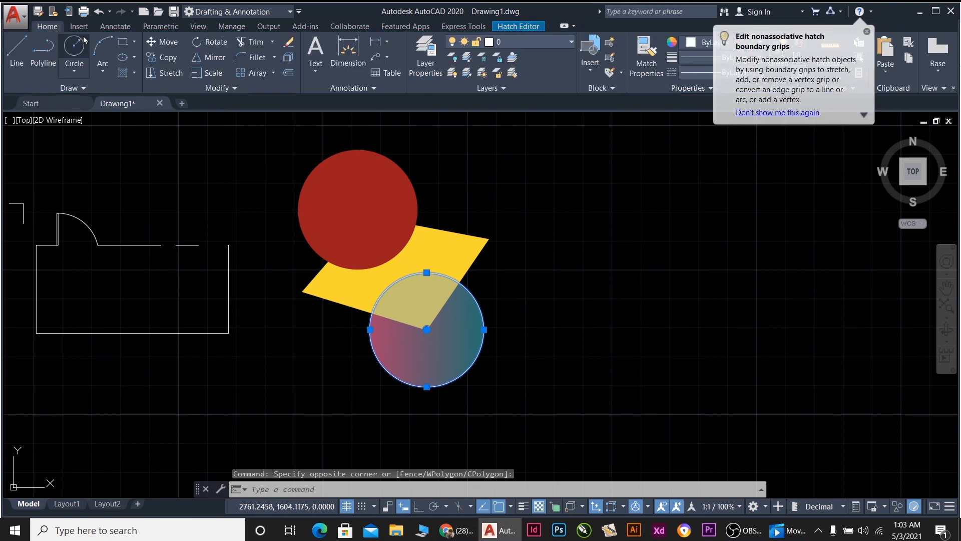
click(224, 89)
click(280, 119)
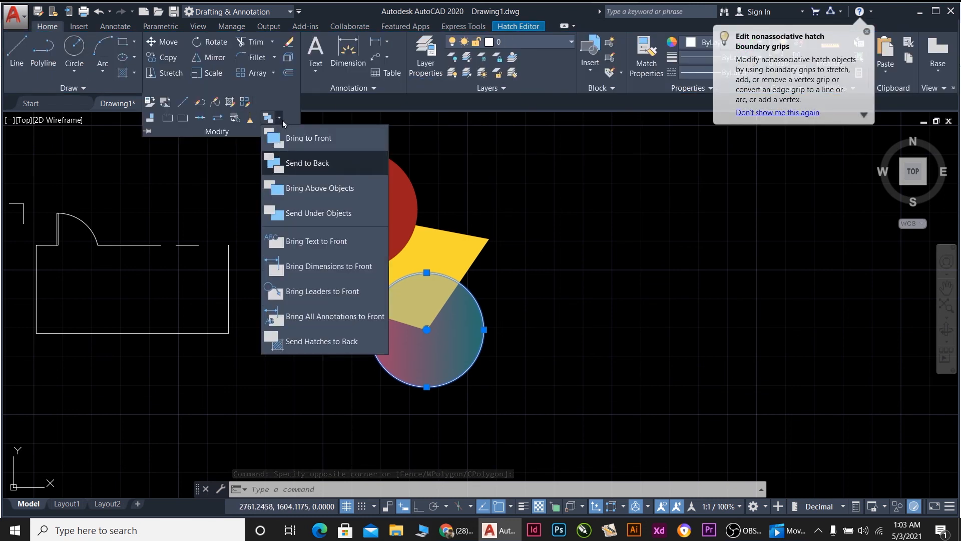
click(308, 138)
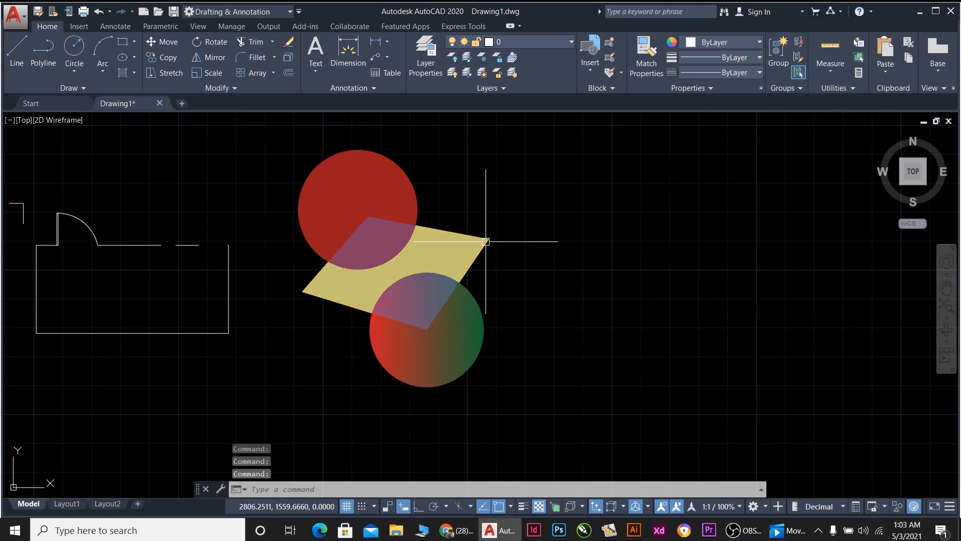
Send the solid red circle behind the yellow four-sided shape with Send to Back.
click(371, 206)
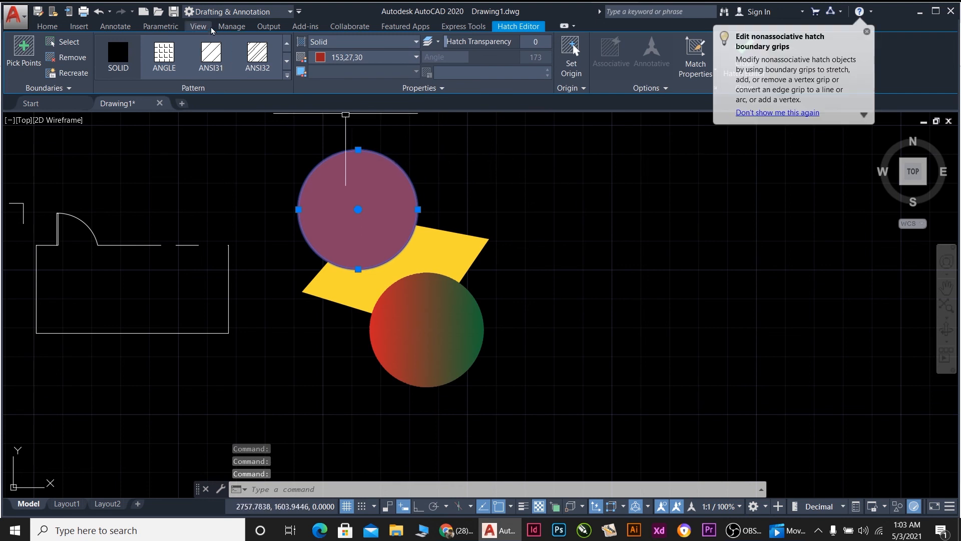
click(54, 30)
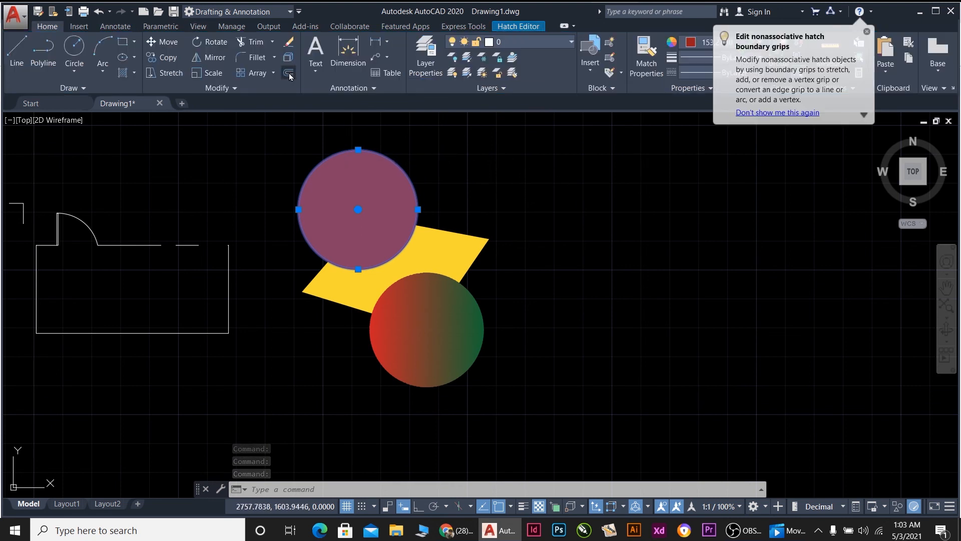
click(244, 85)
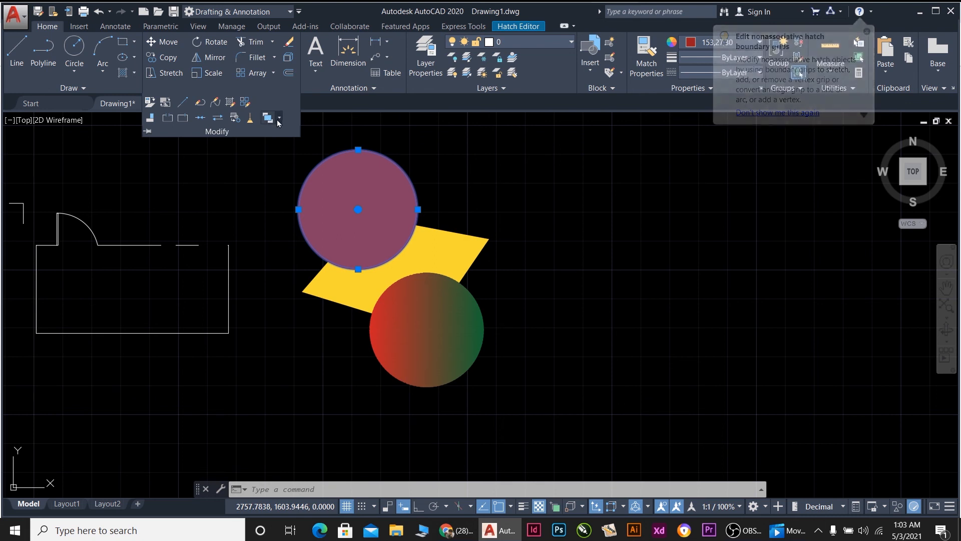
click(278, 118)
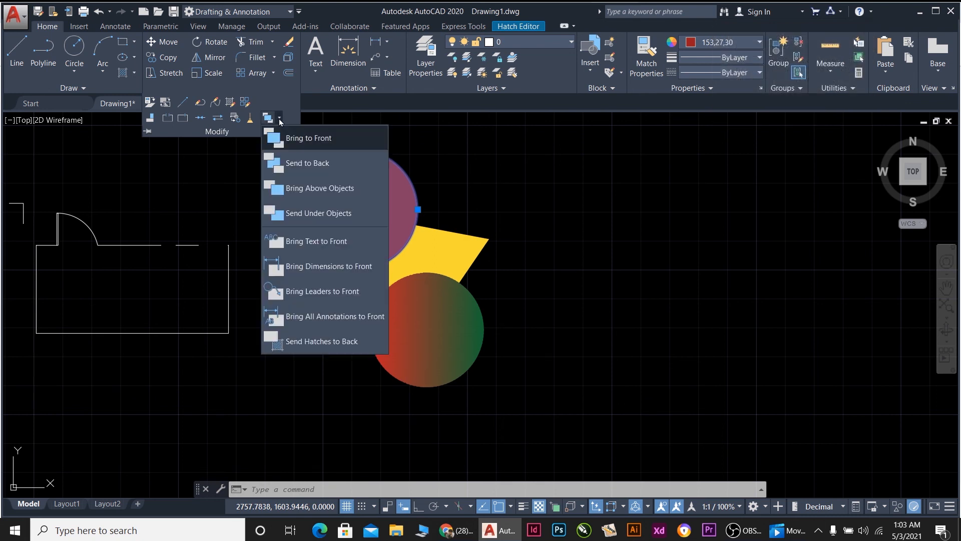
click(316, 163)
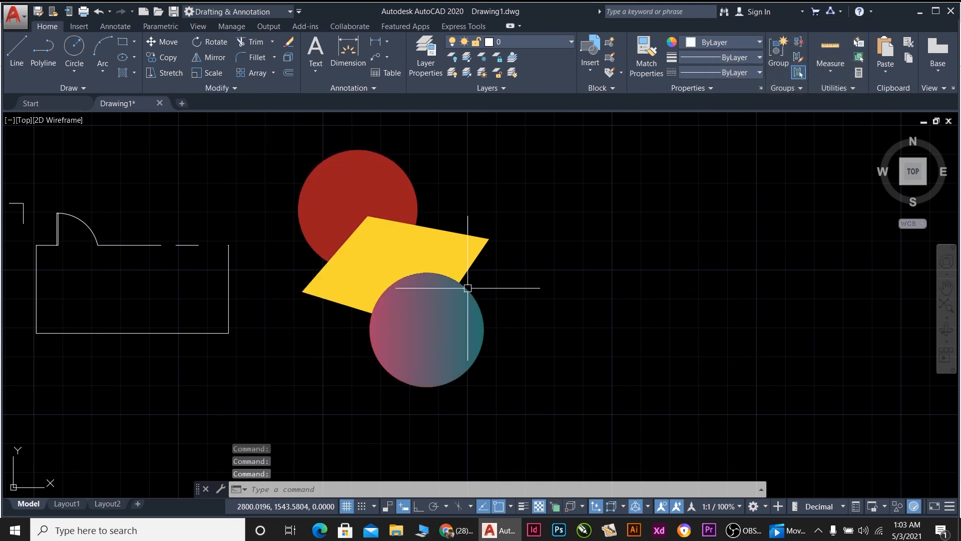
Bring the yellow four-sided shape to the front of the draw order, above both circles.
click(503, 251)
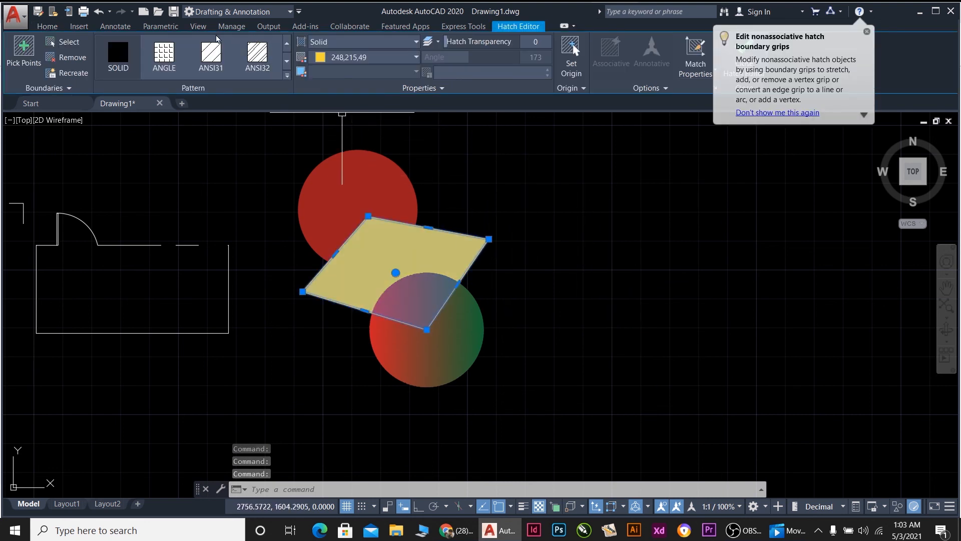
click(59, 29)
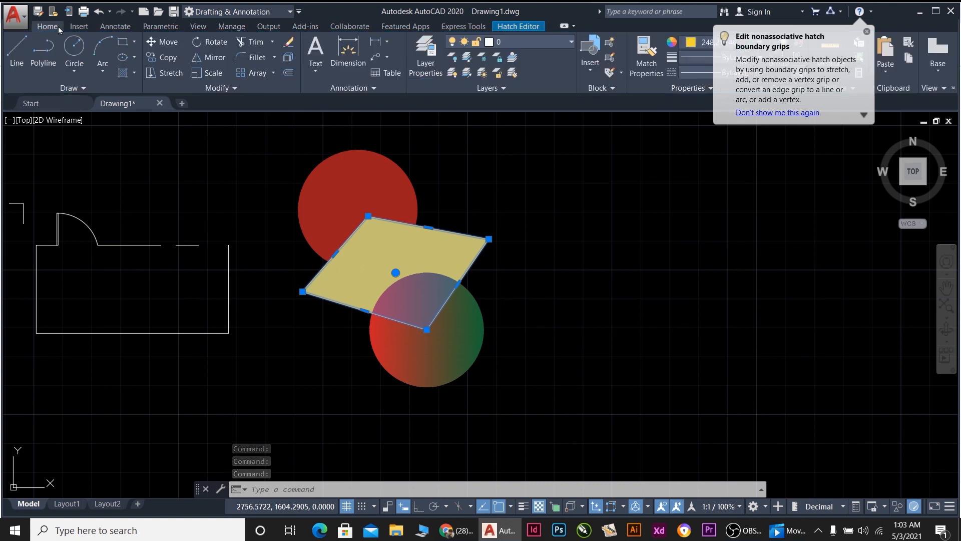
click(230, 90)
click(281, 119)
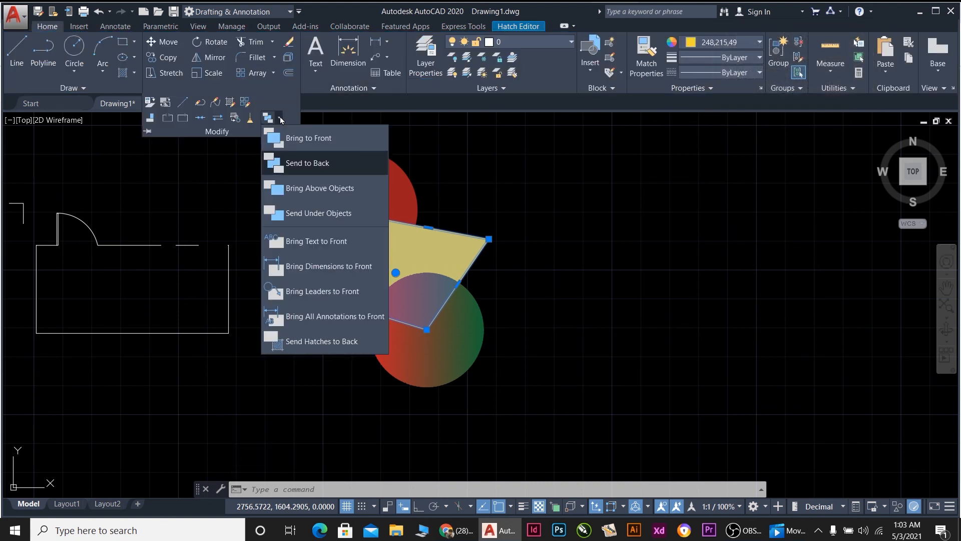
click(317, 140)
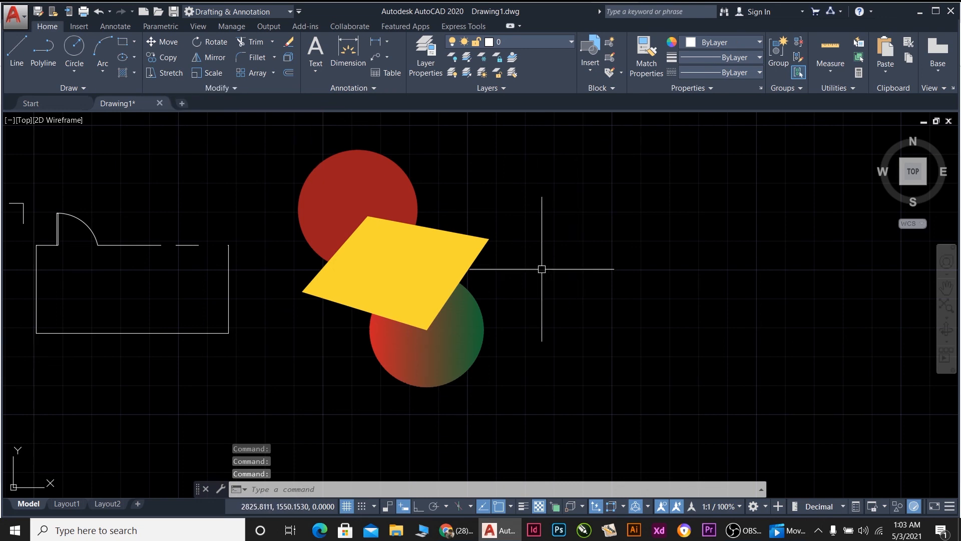